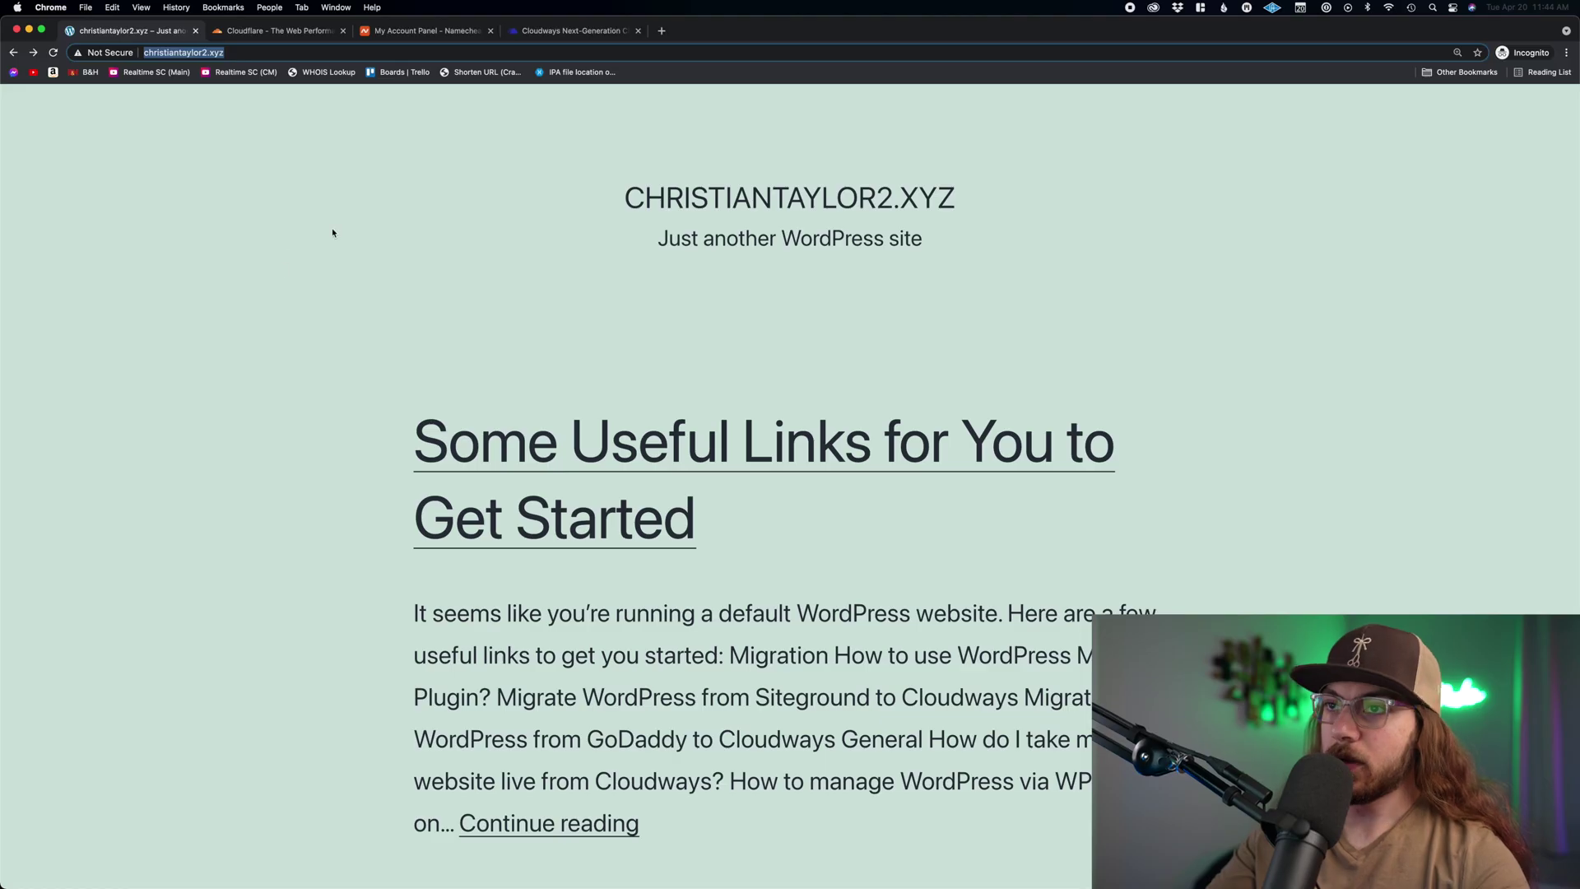
left_click(688, 324)
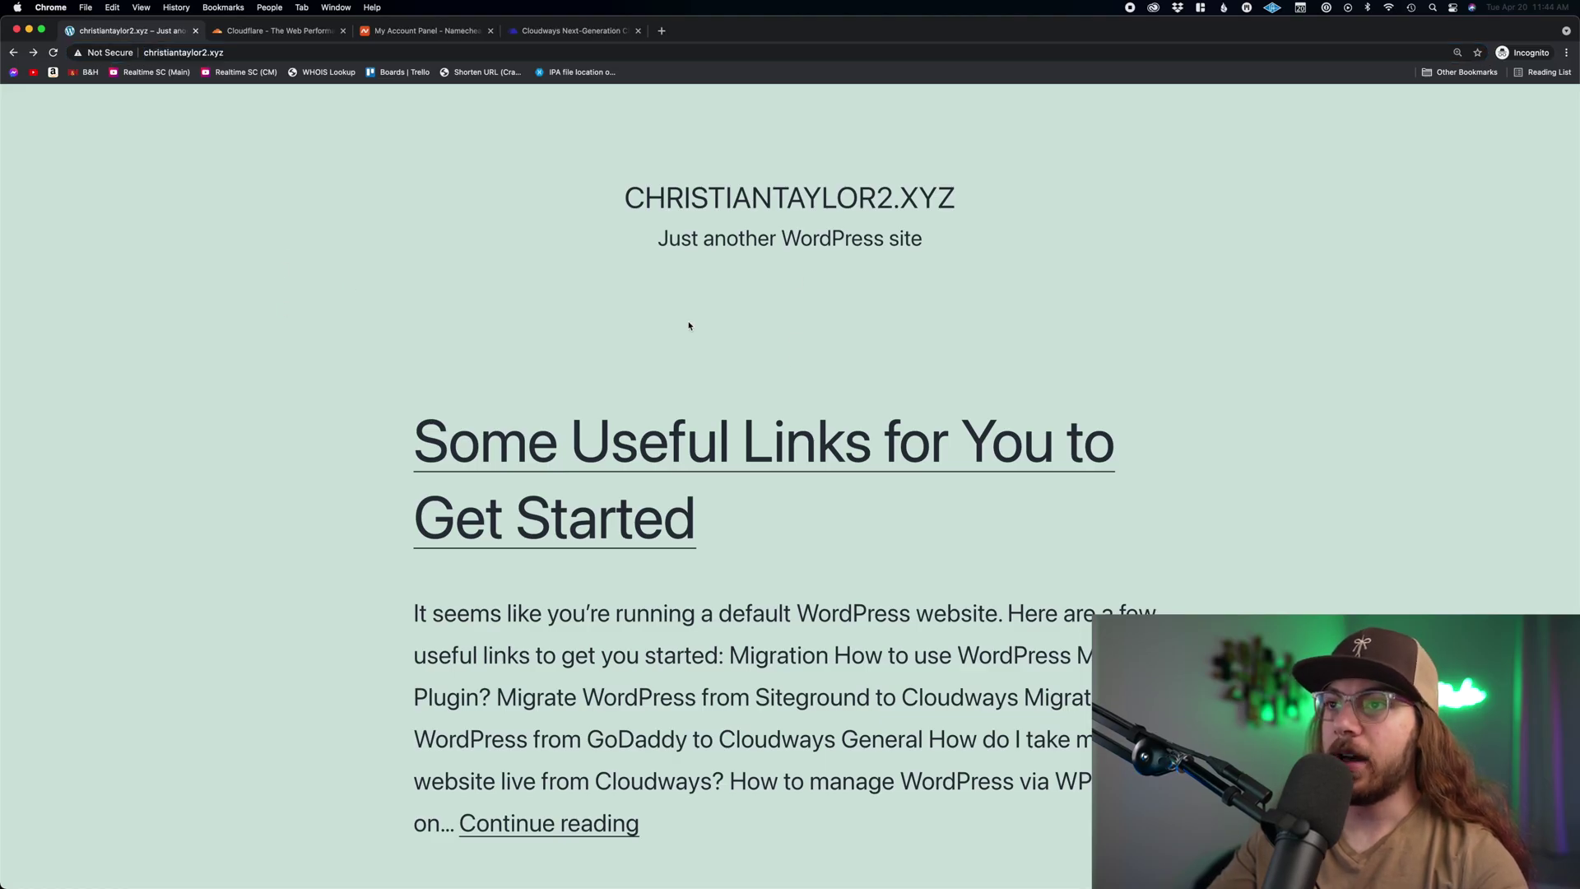
left_click_drag(607, 207, 959, 204)
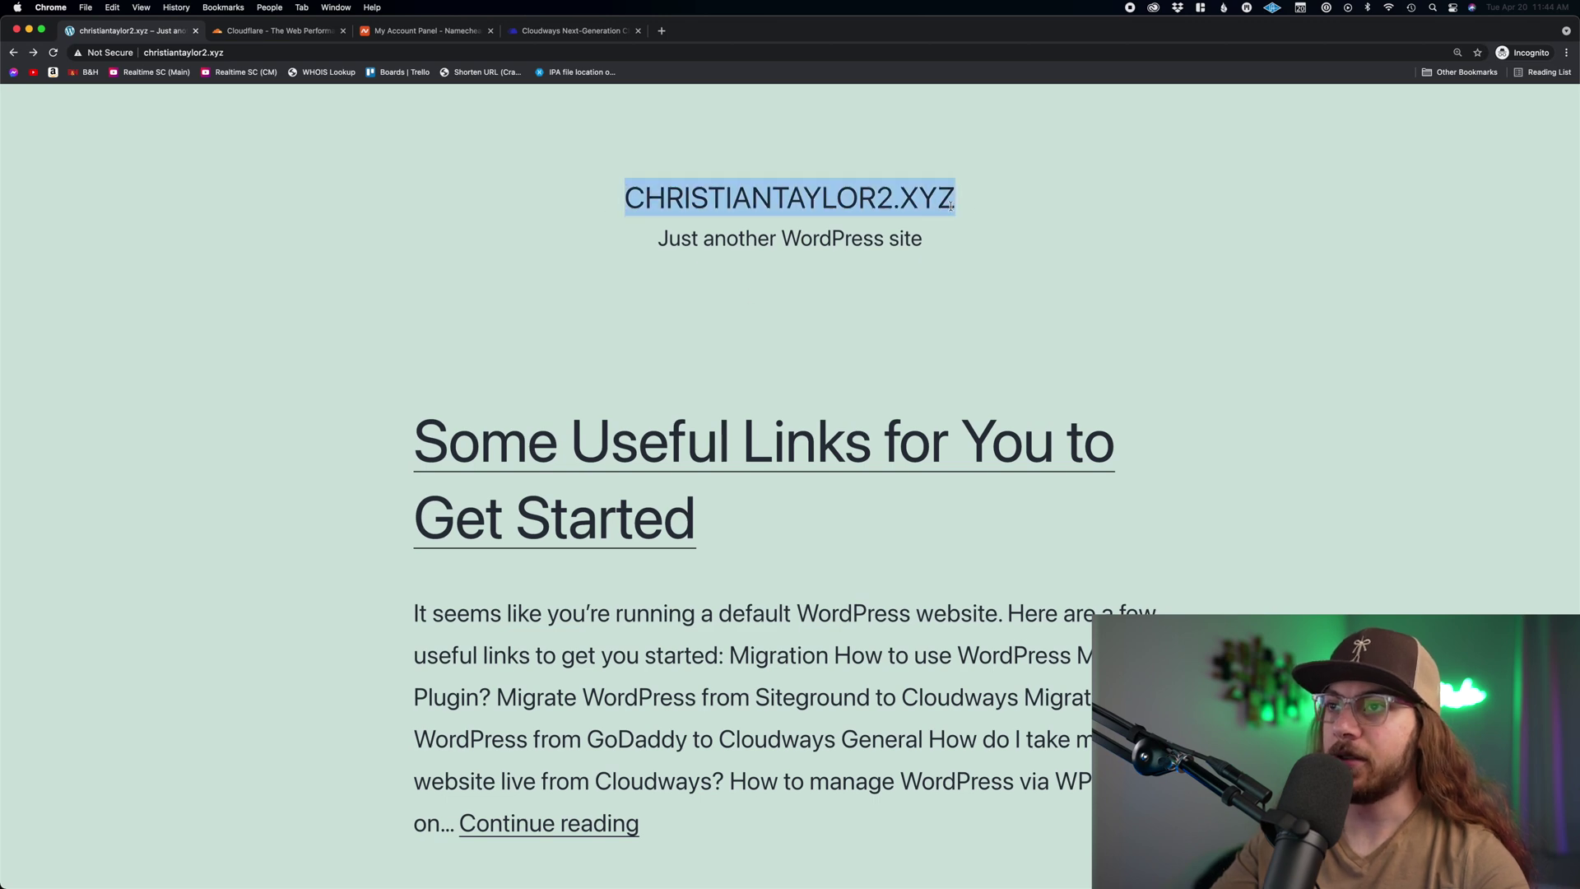
left_click(758, 323)
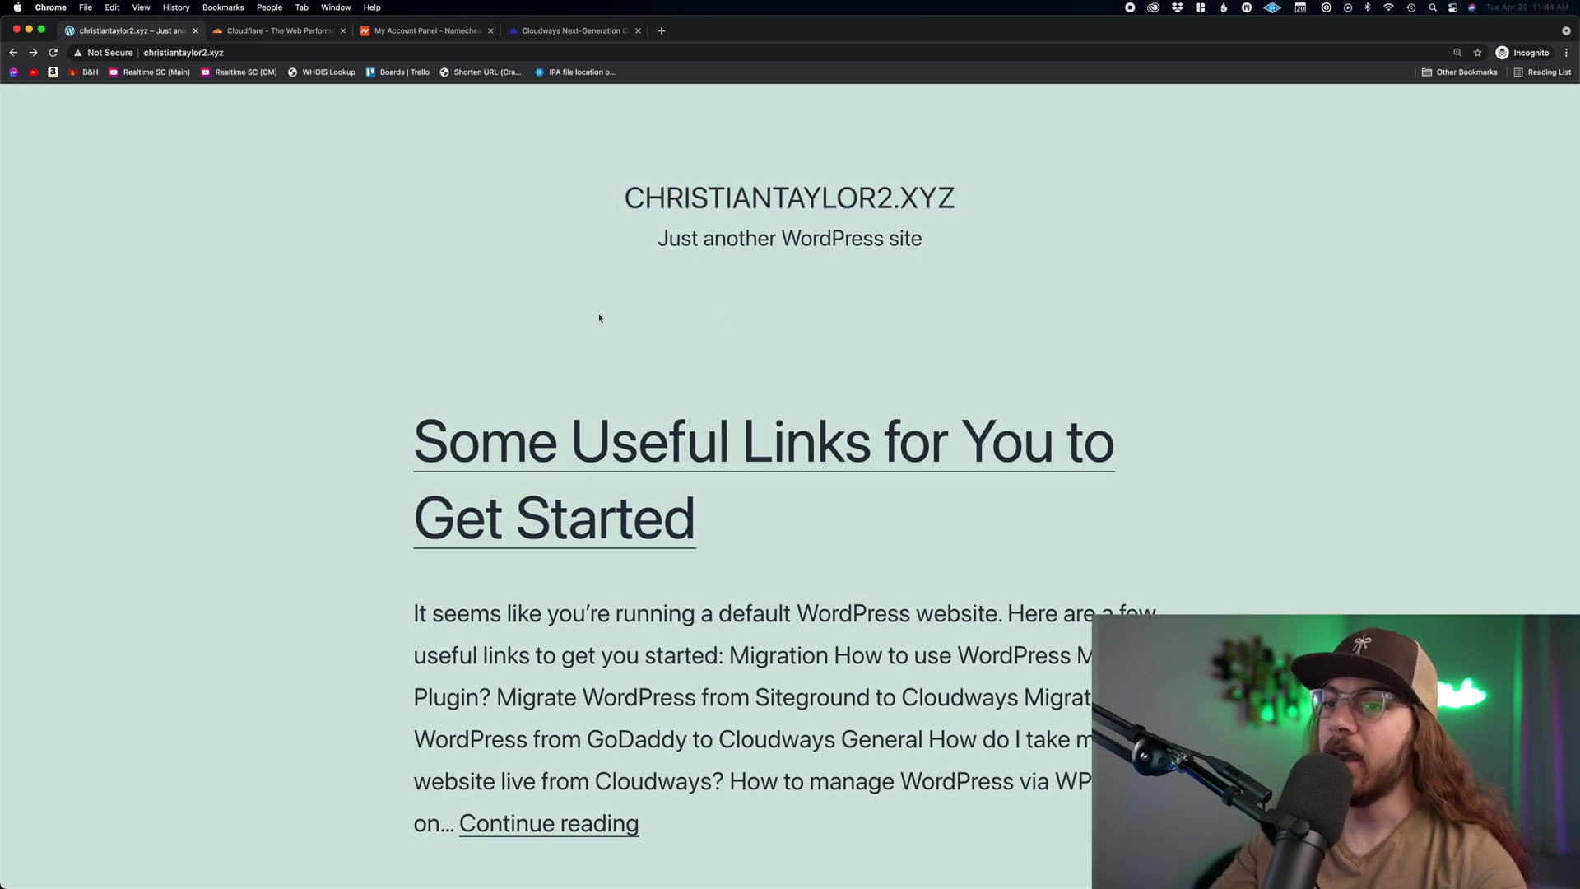
left_click(183, 52)
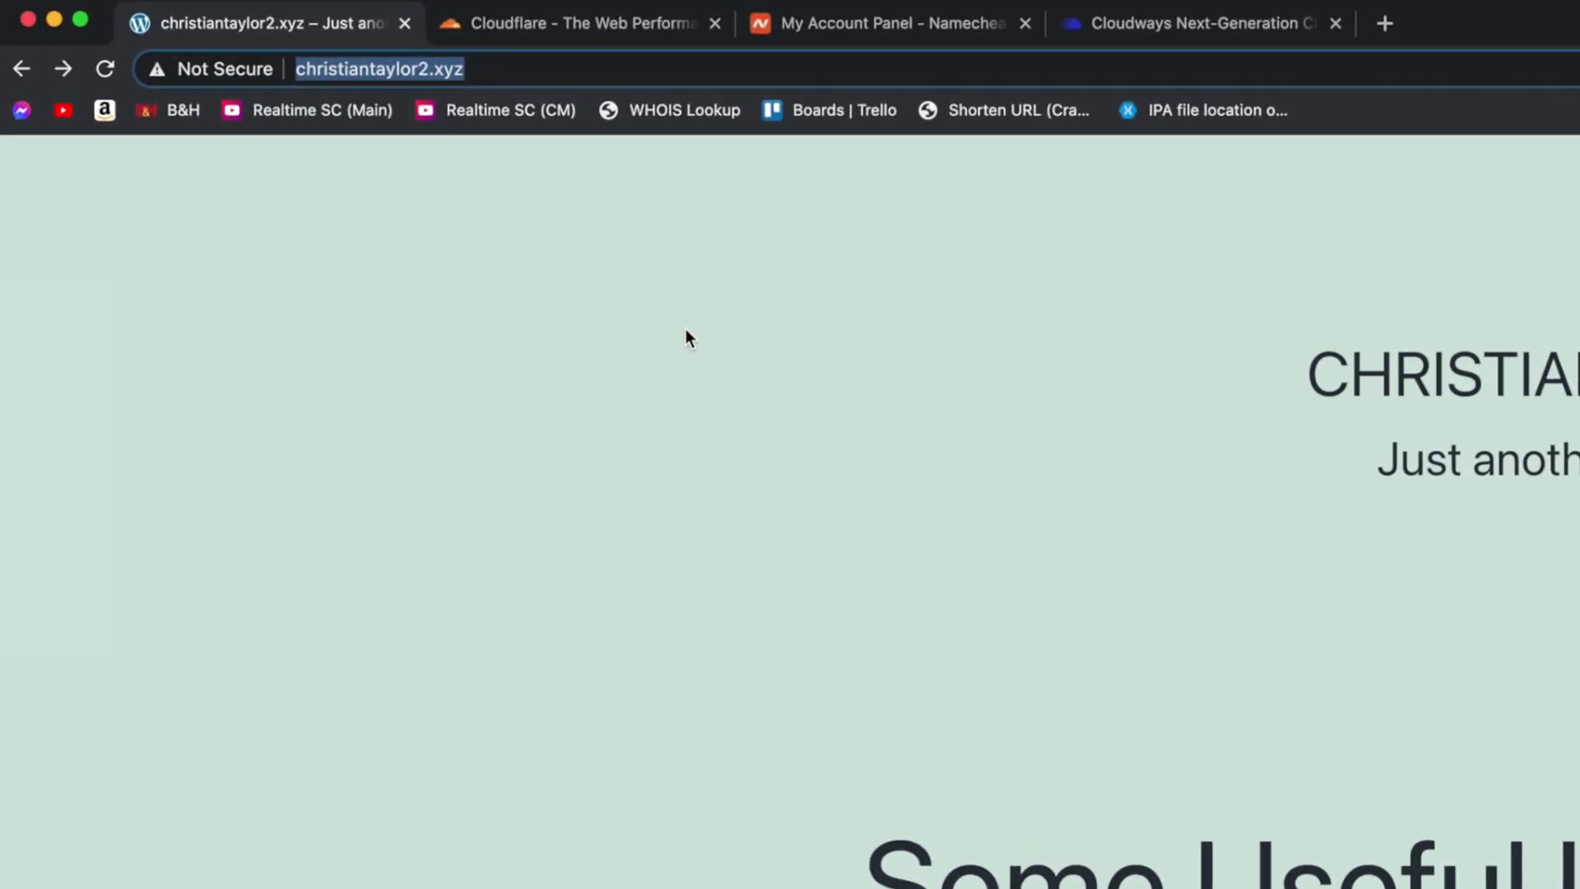
key("Left")
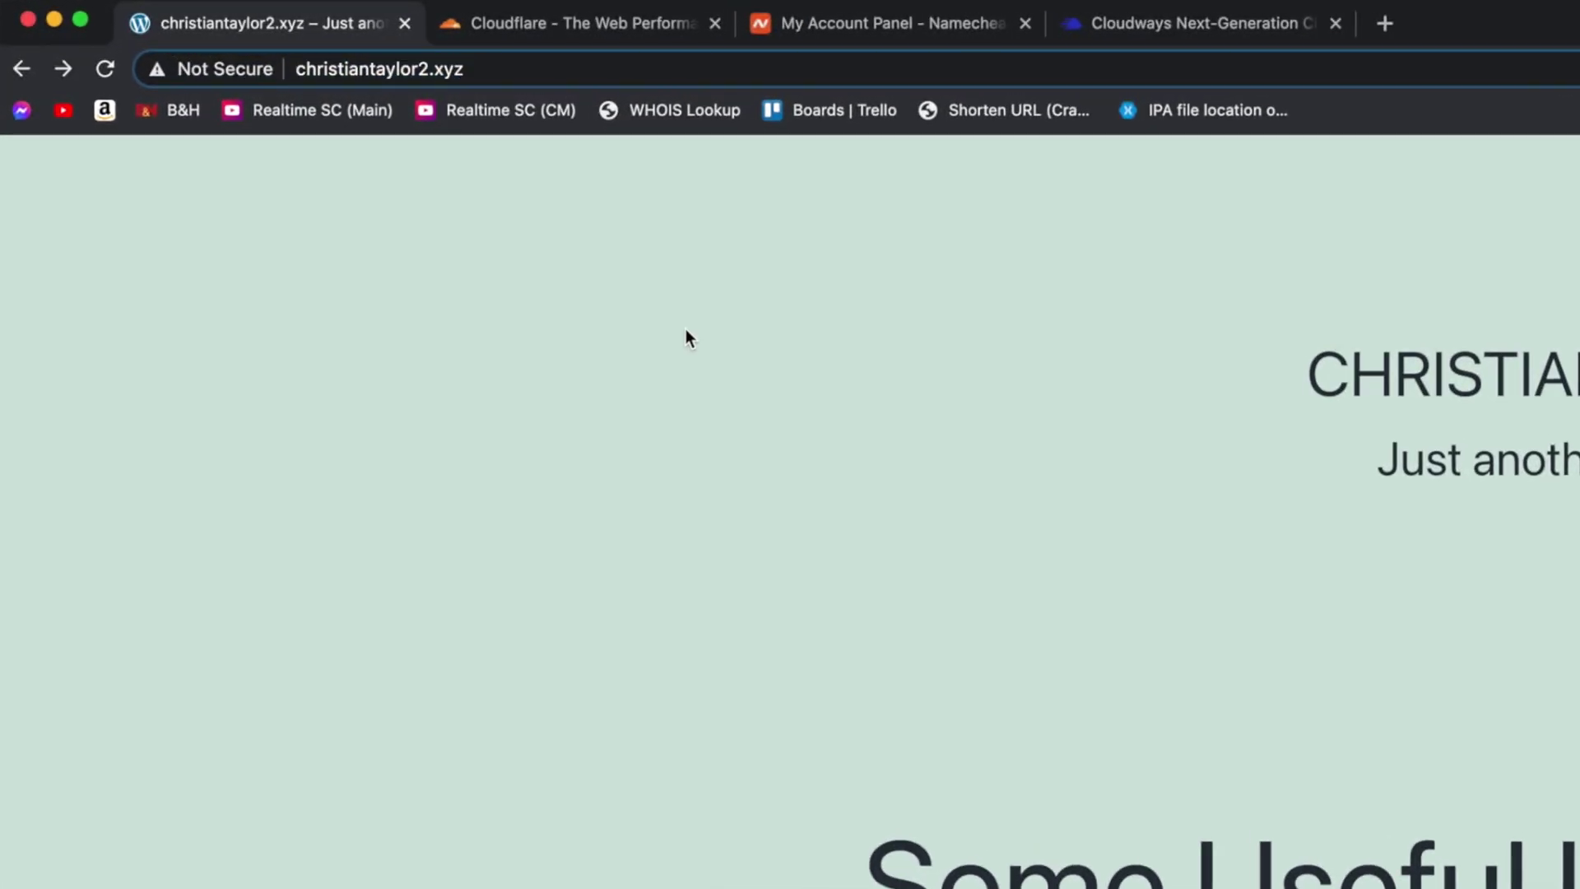
type("https:/")
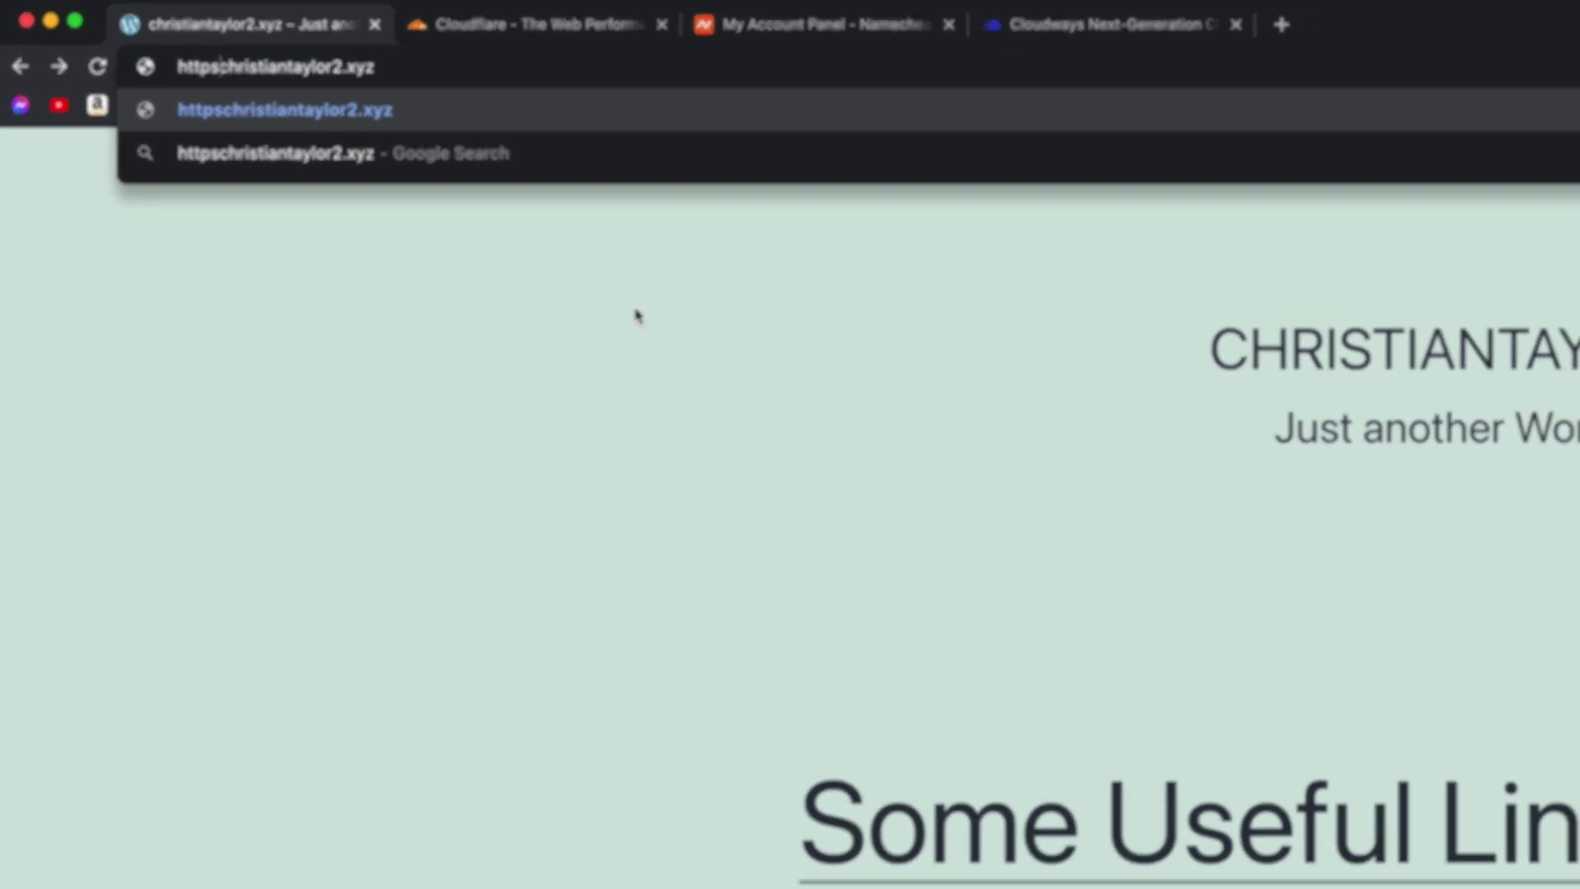
type("/")
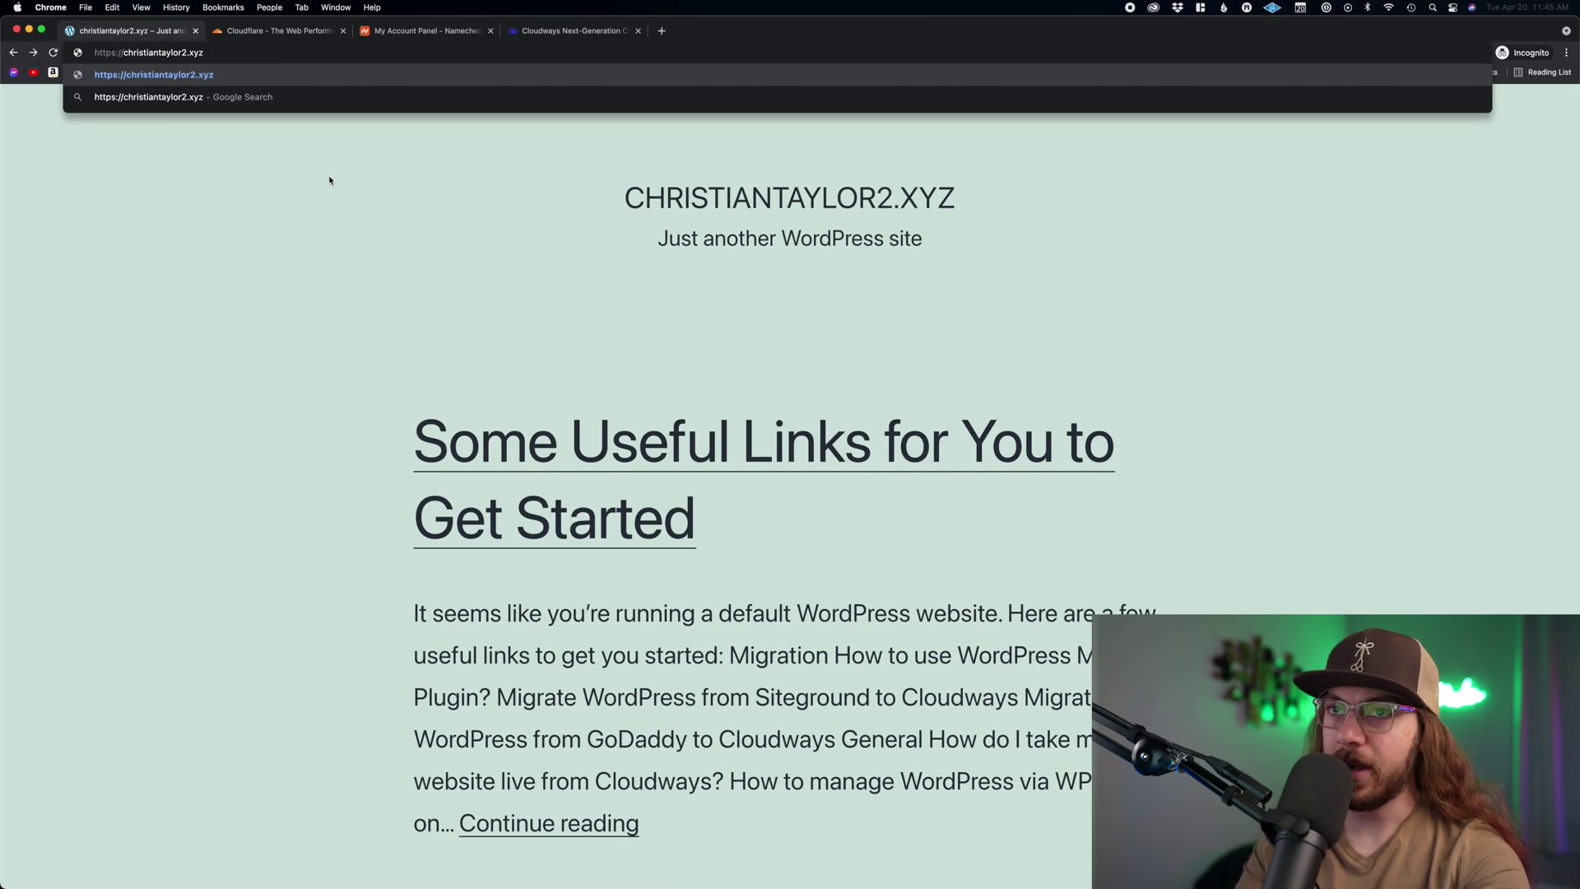
key("Return")
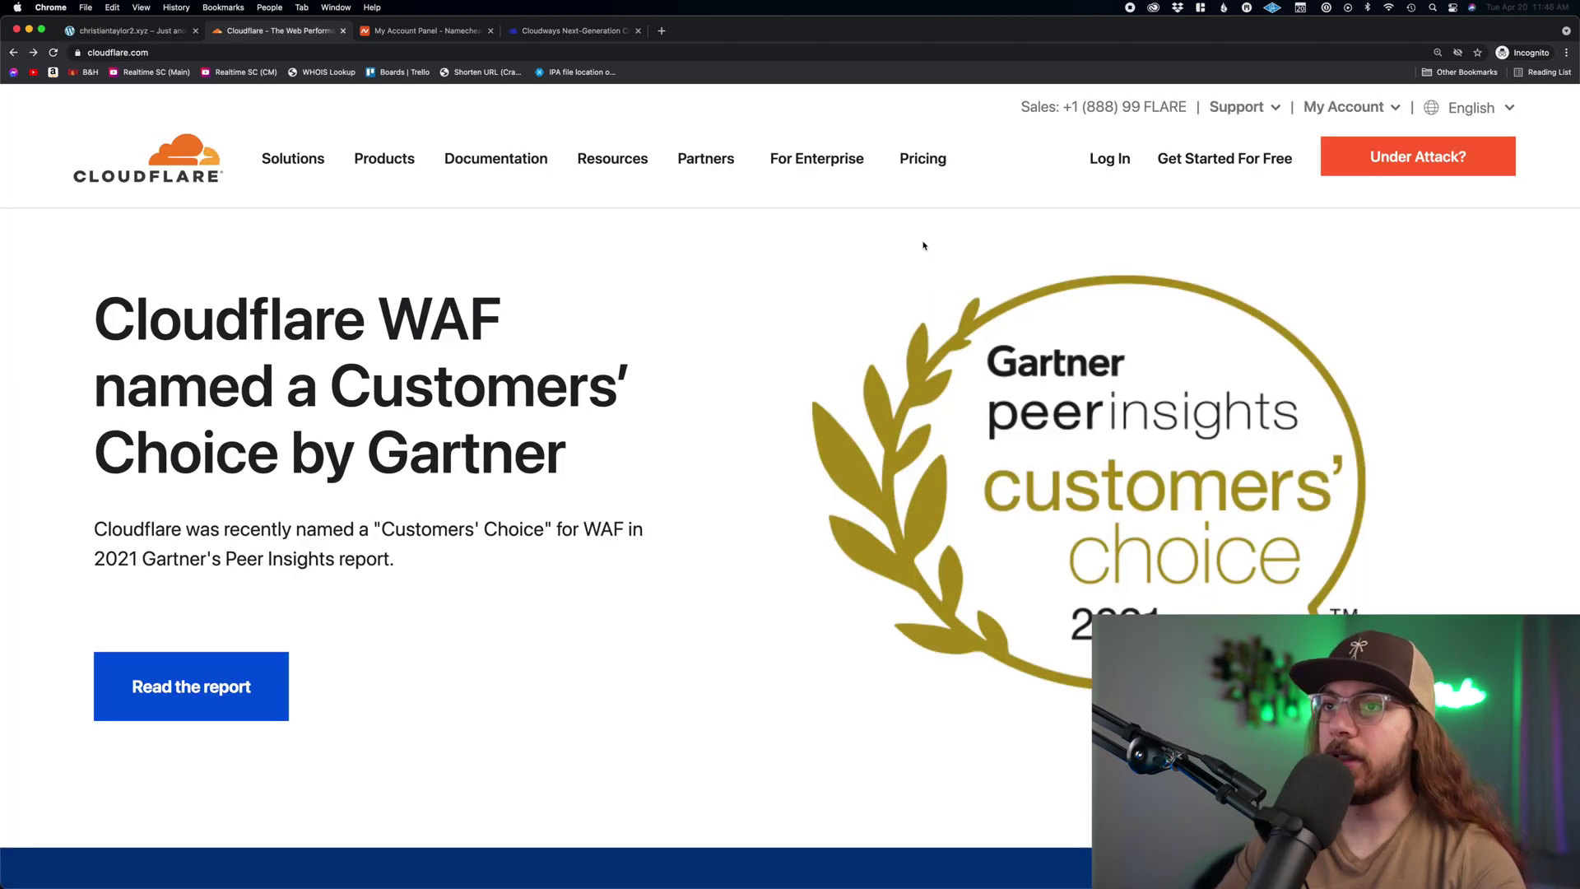
- Create a free Cloudflare account with the user's e-mail and password
left_click(1217, 163)
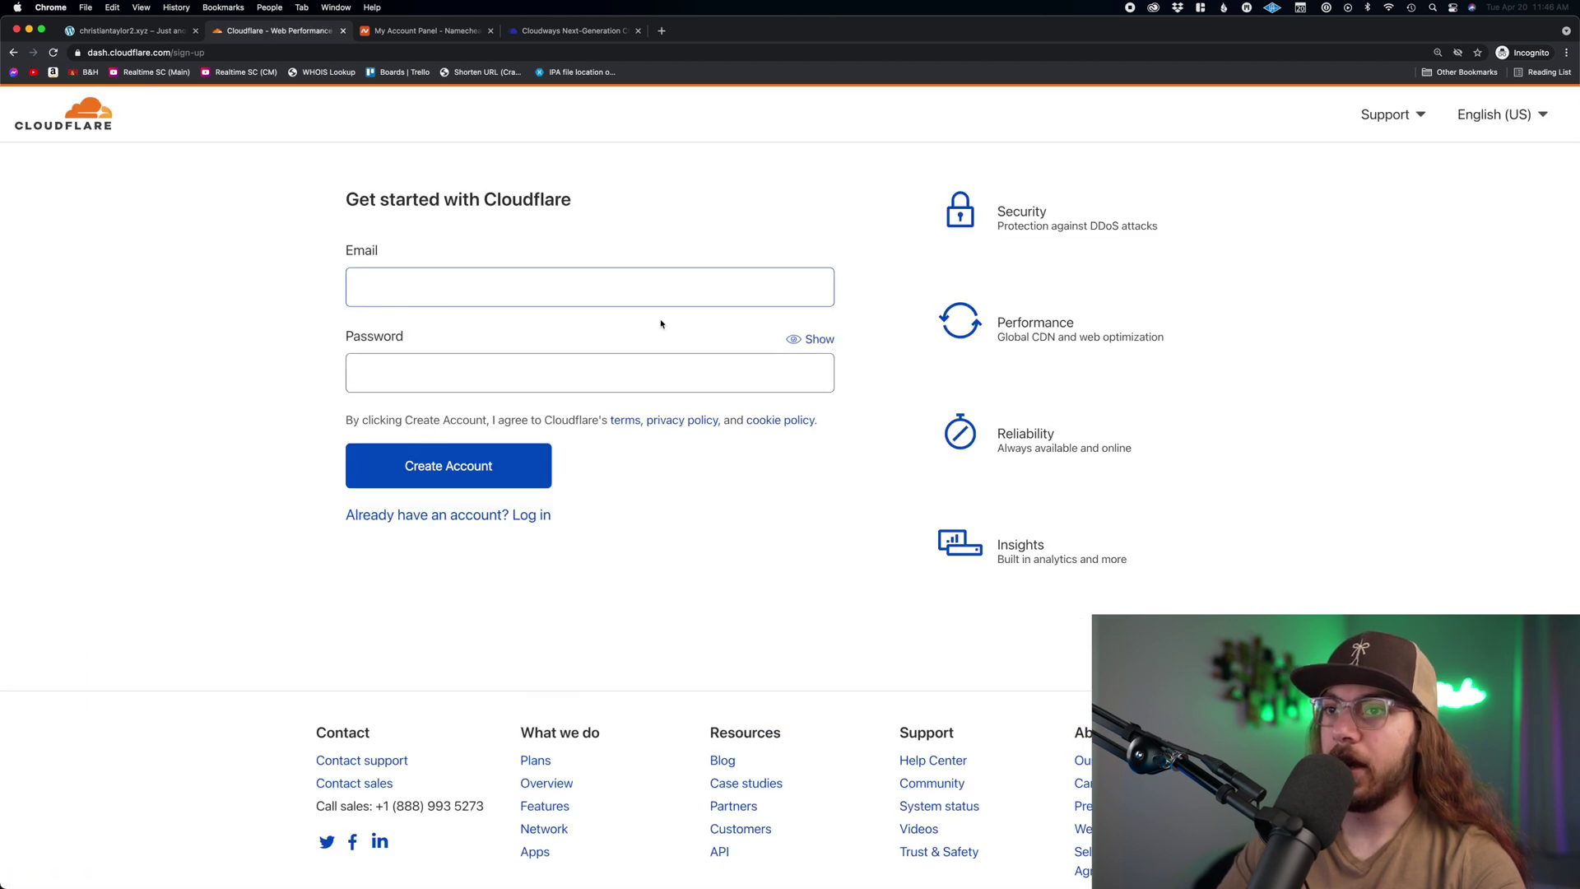
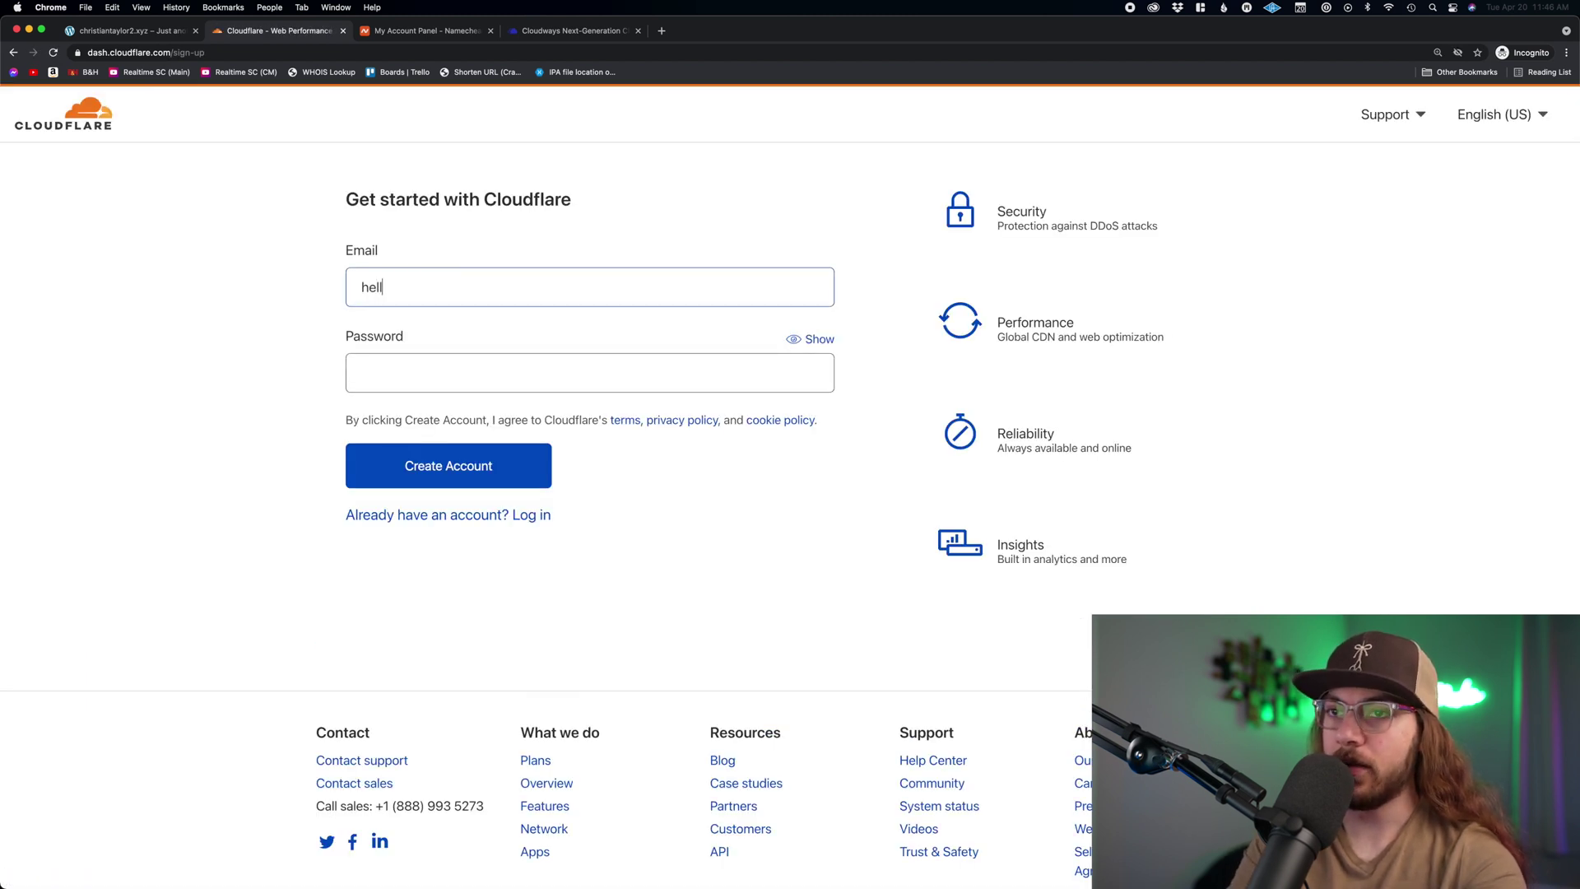
key("Tab")
key("super+v")
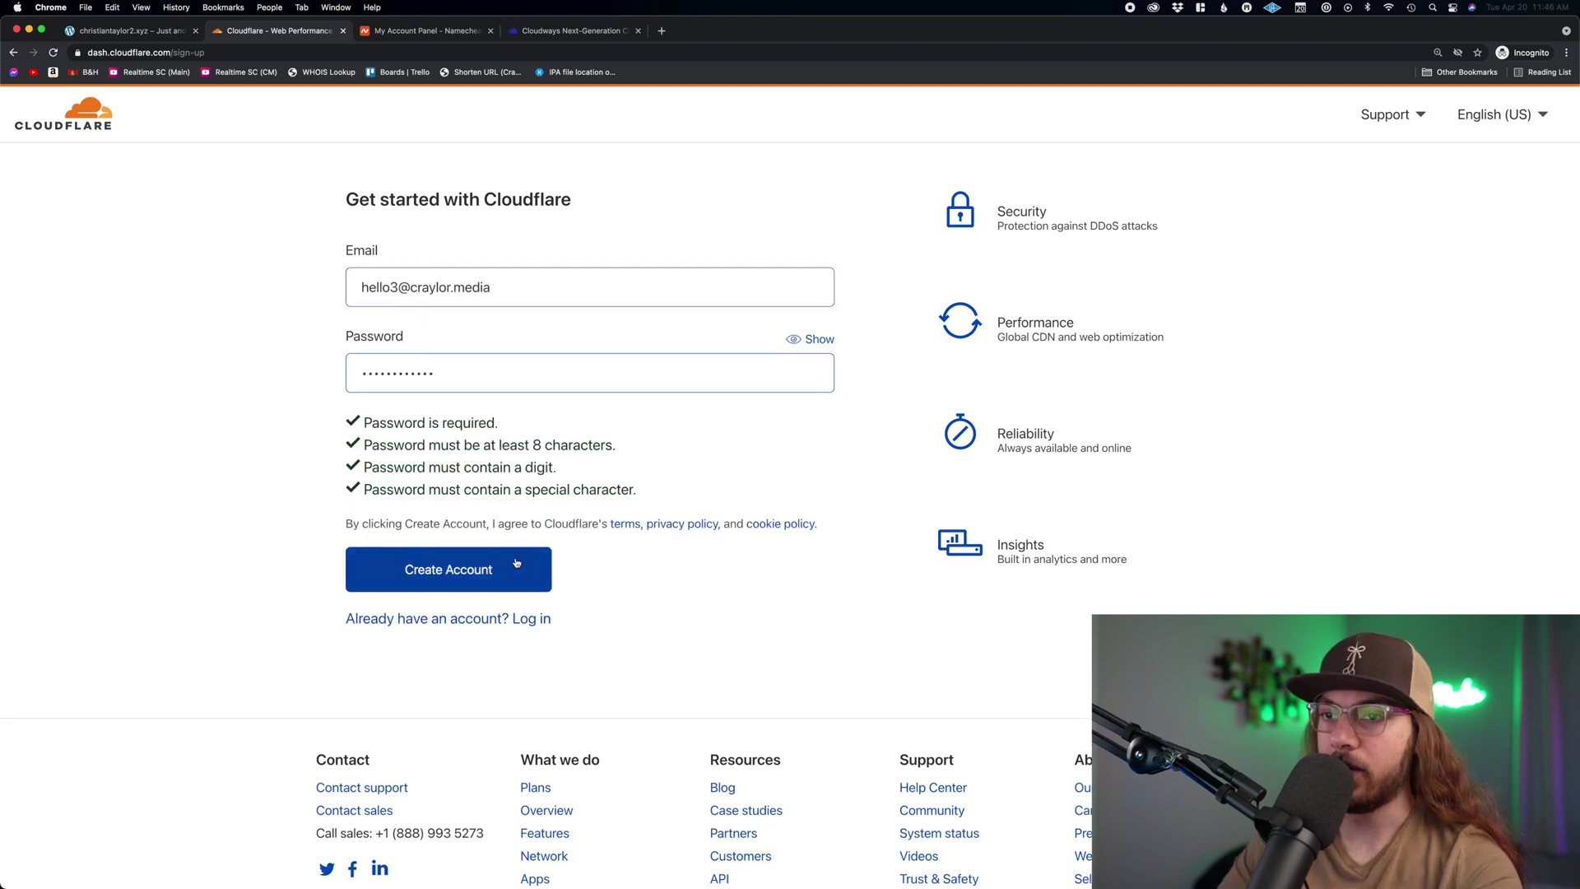
left_click(515, 566)
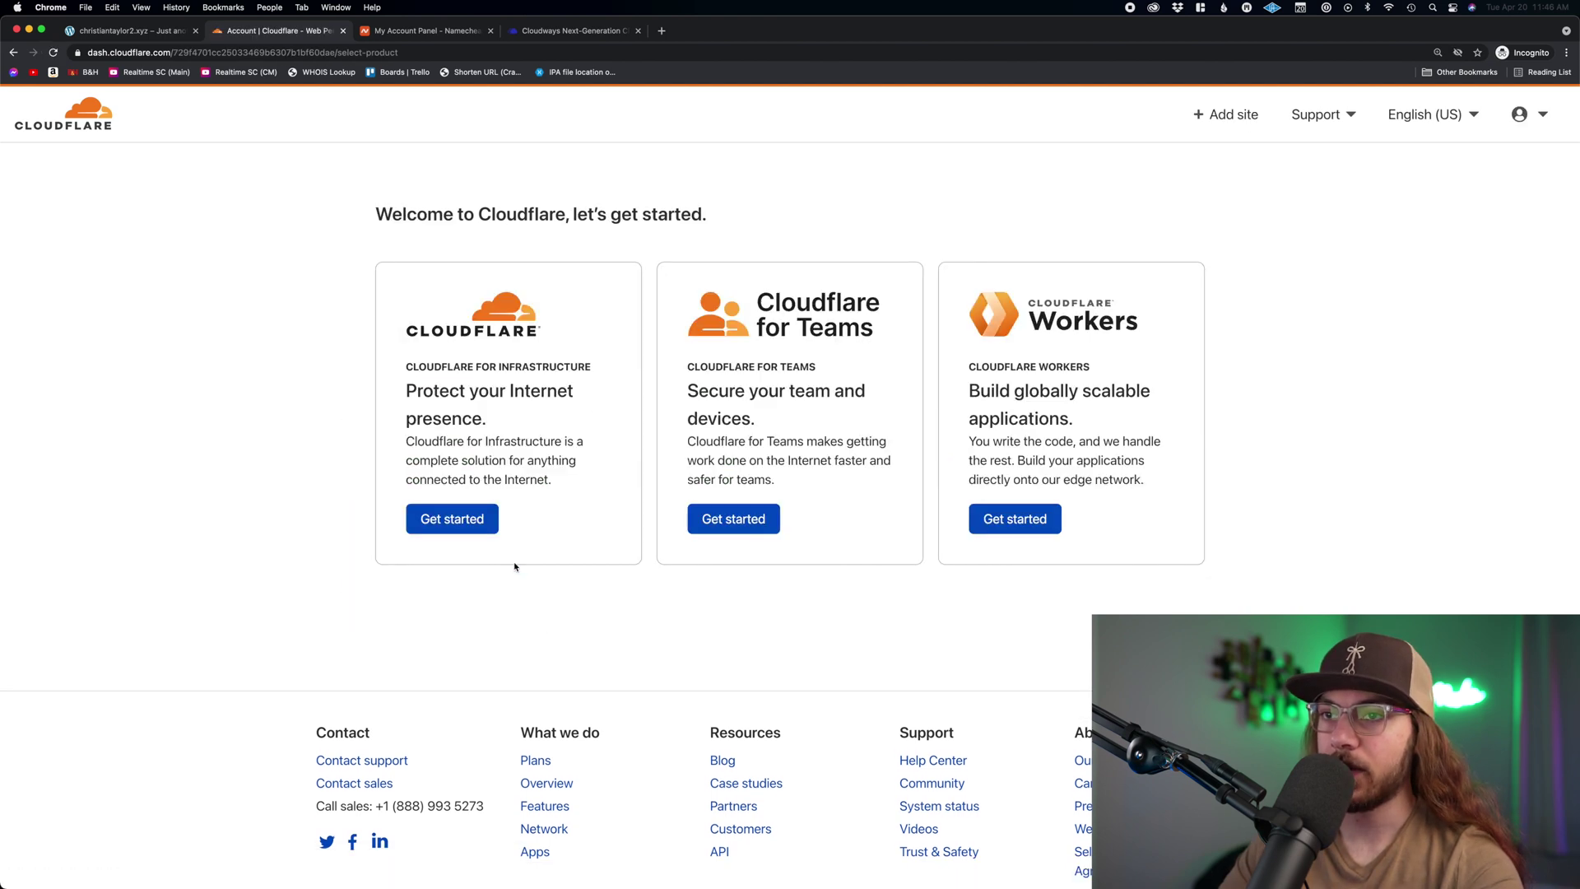
- Add christiantaylor2.xyz as a new site under Infrastructure
left_click(465, 520)
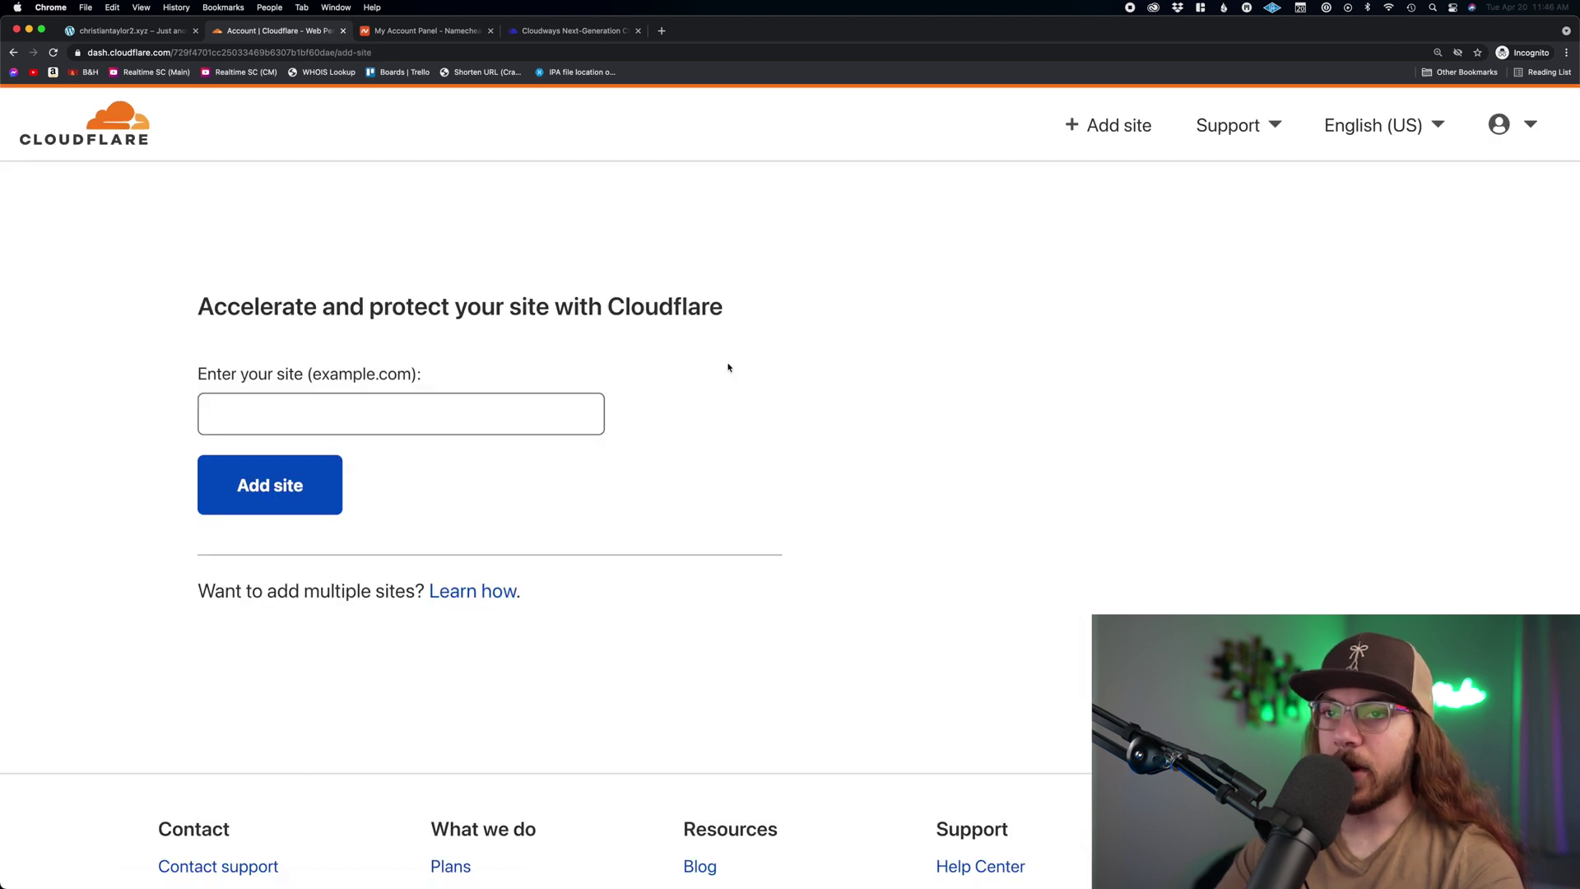
left_click(341, 422)
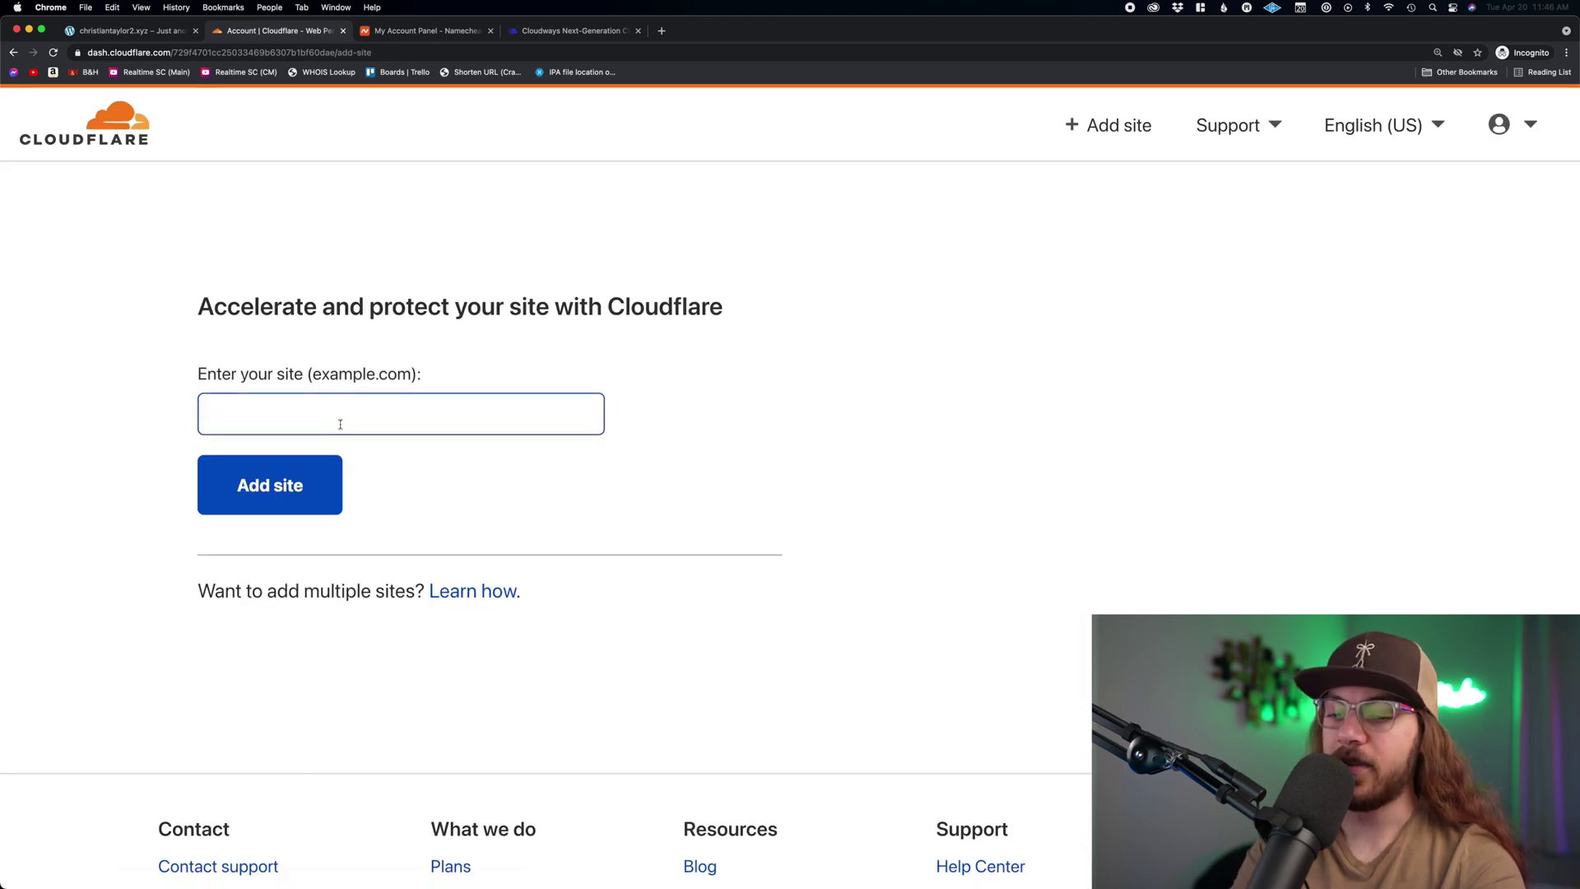
type("christiantaylor")
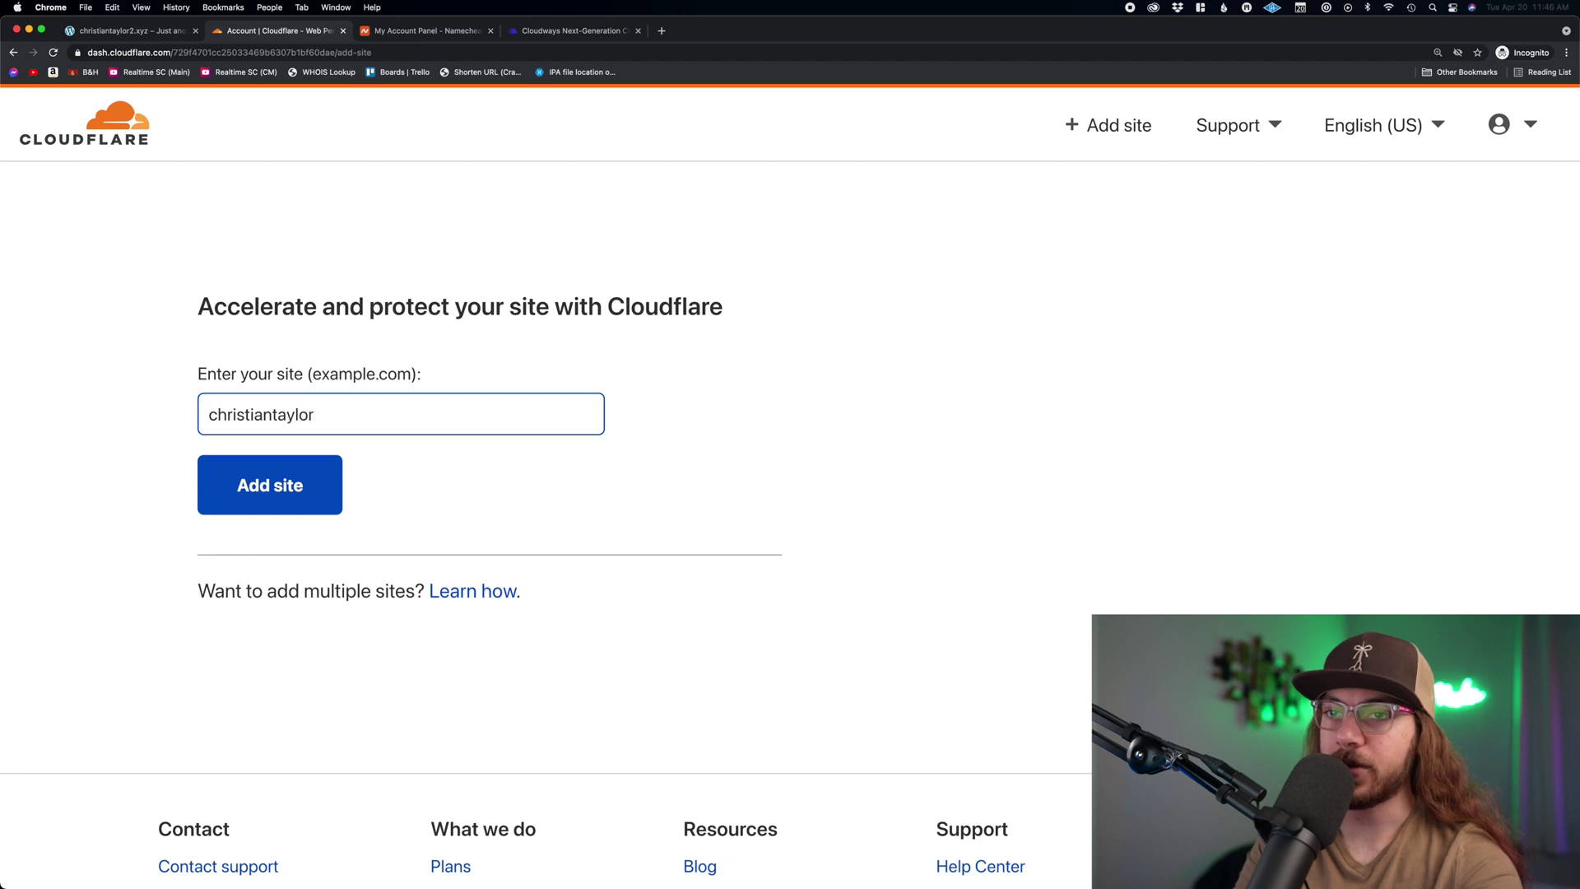
type("2.xyz")
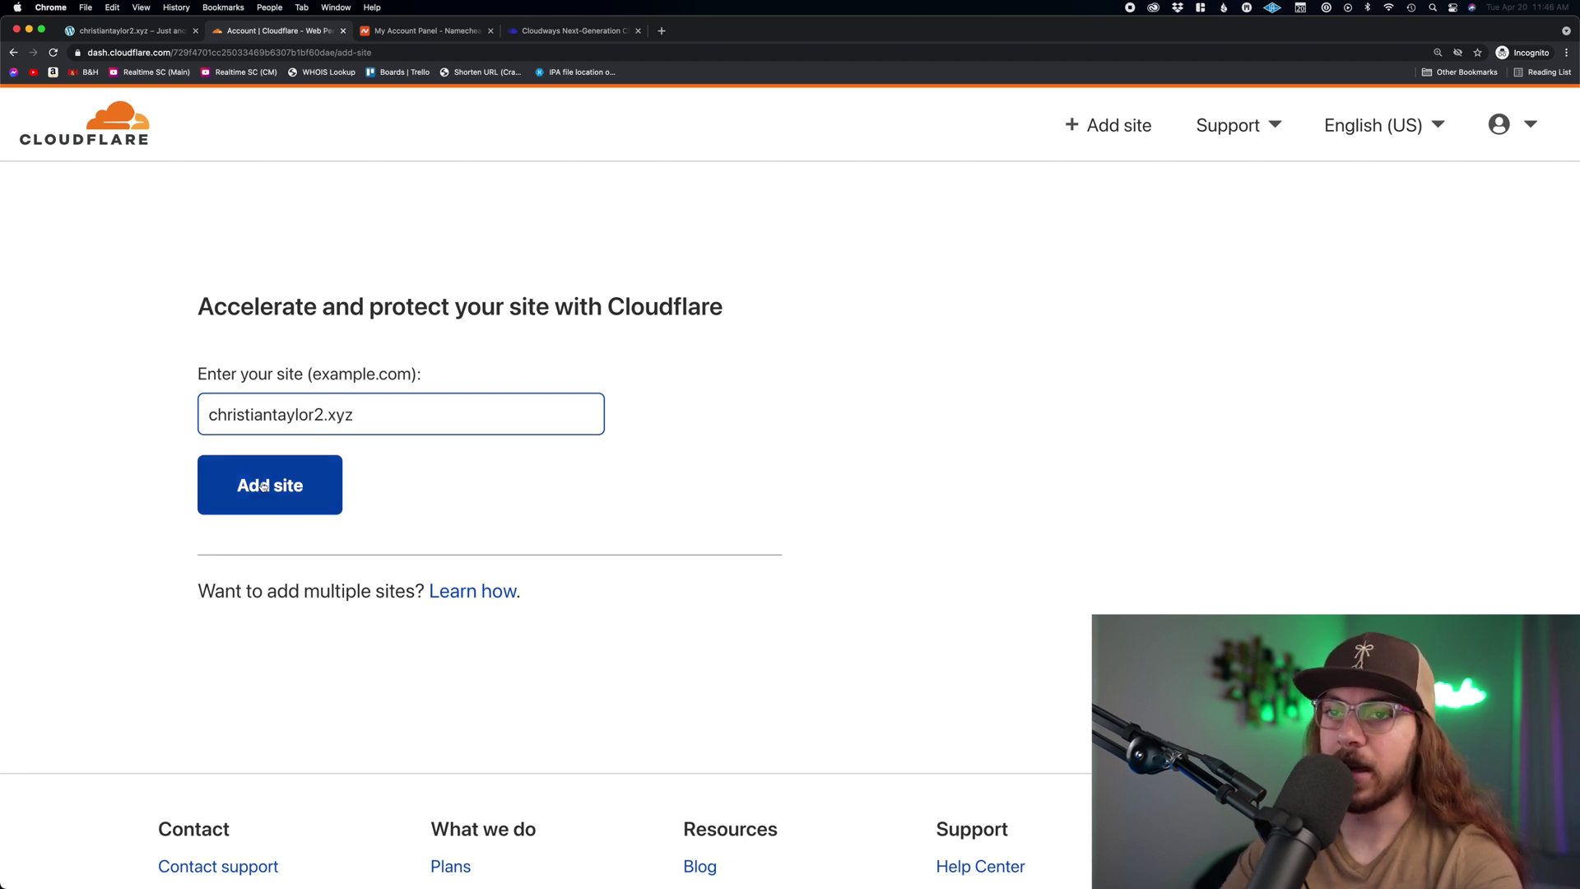
left_click(262, 486)
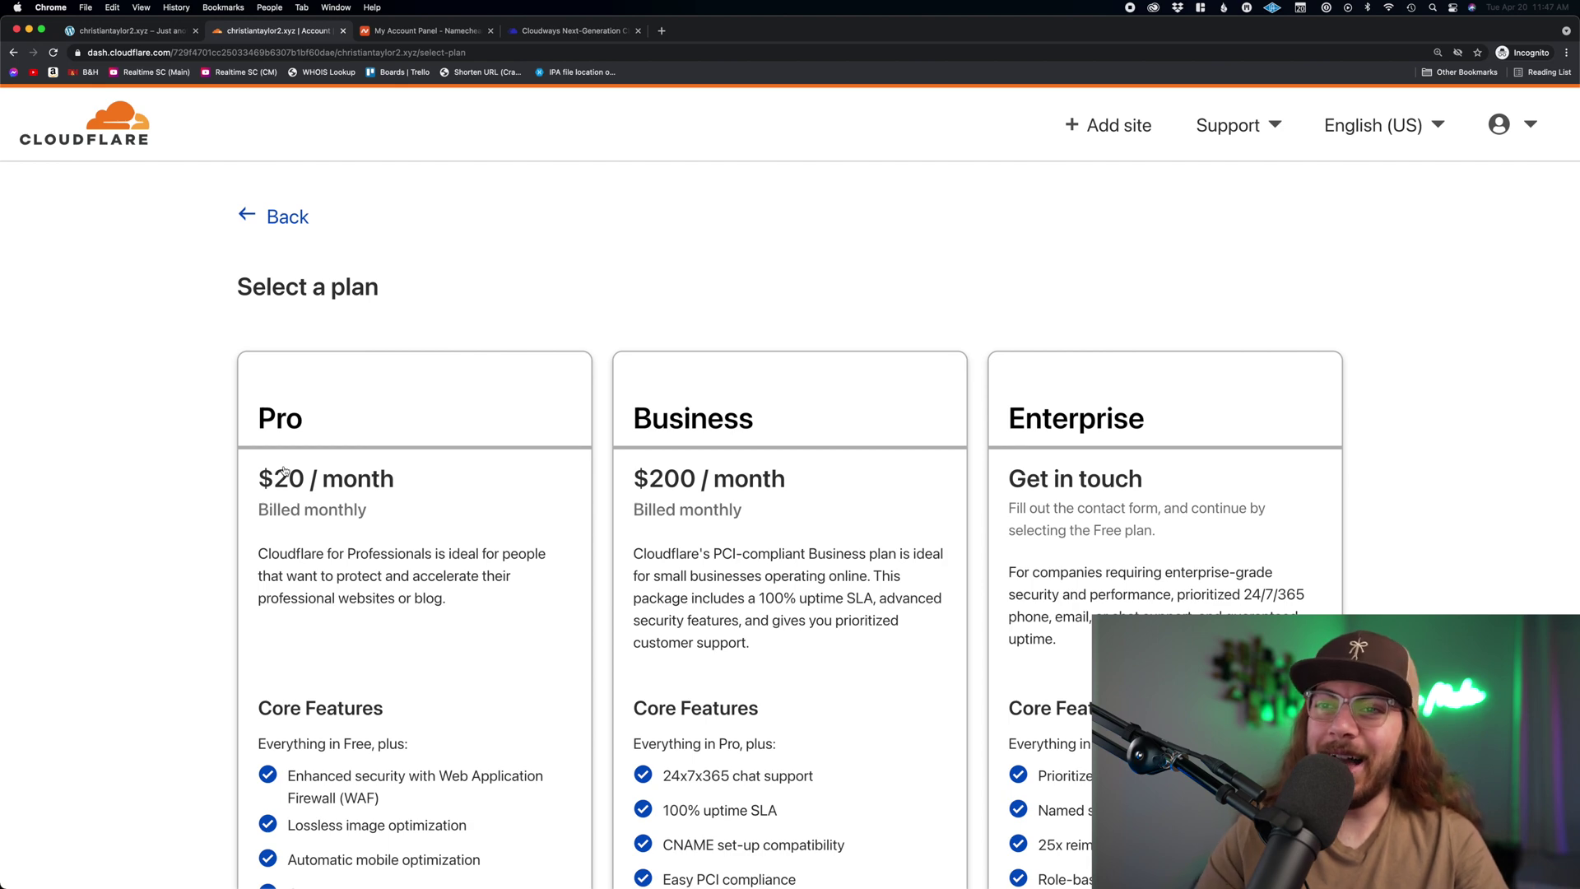
- Pick the Free $0 plan and continue to the DNS records review
scroll(459, 560, "down", 4)
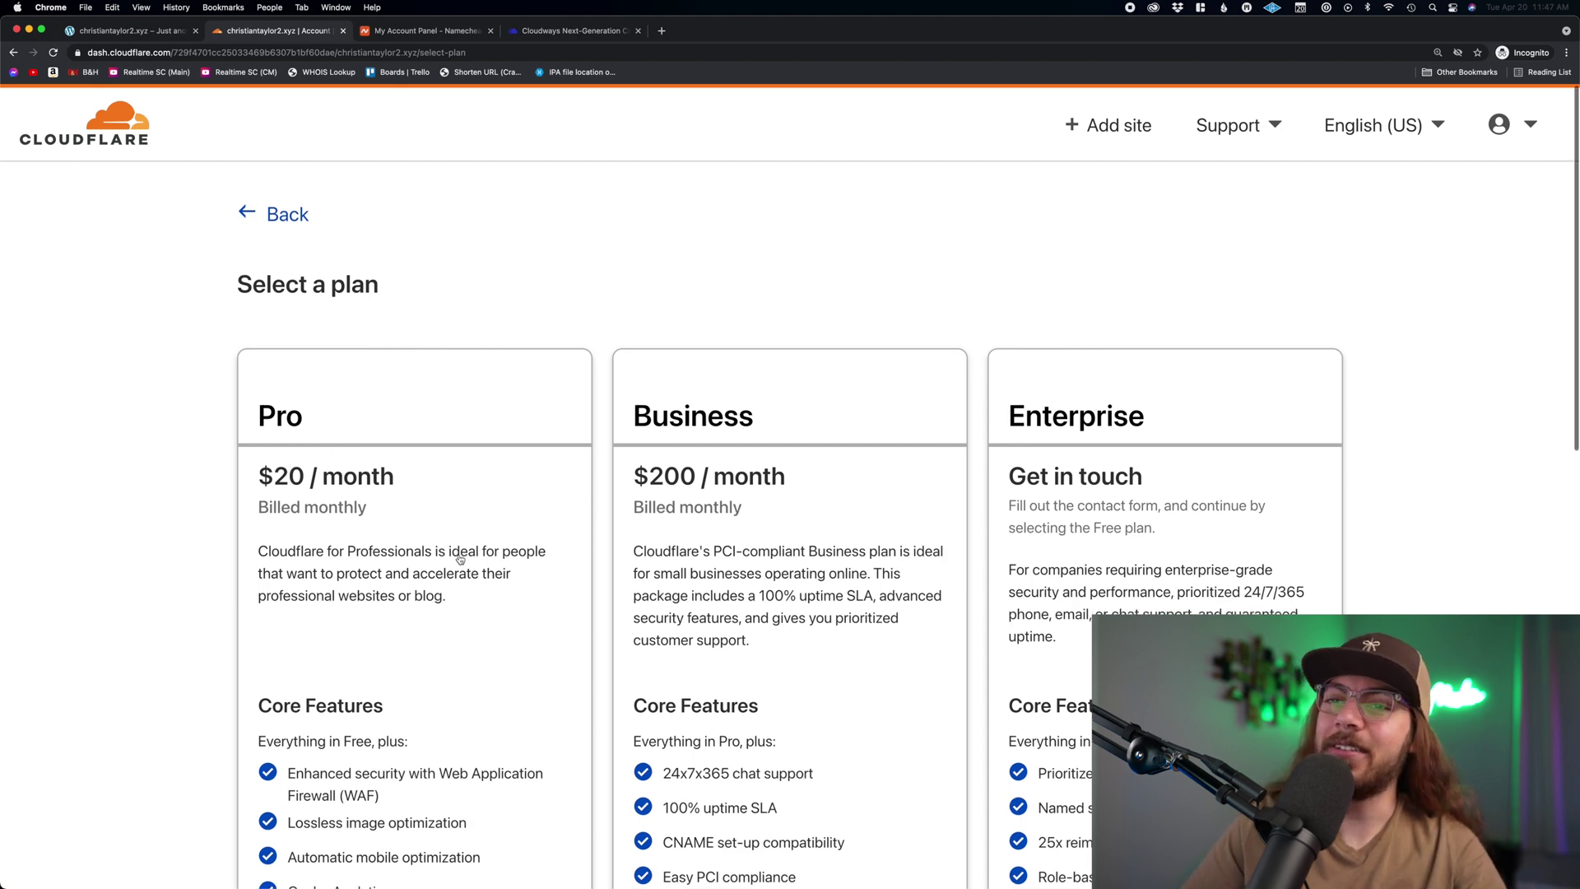
scroll(459, 556, "down", 3)
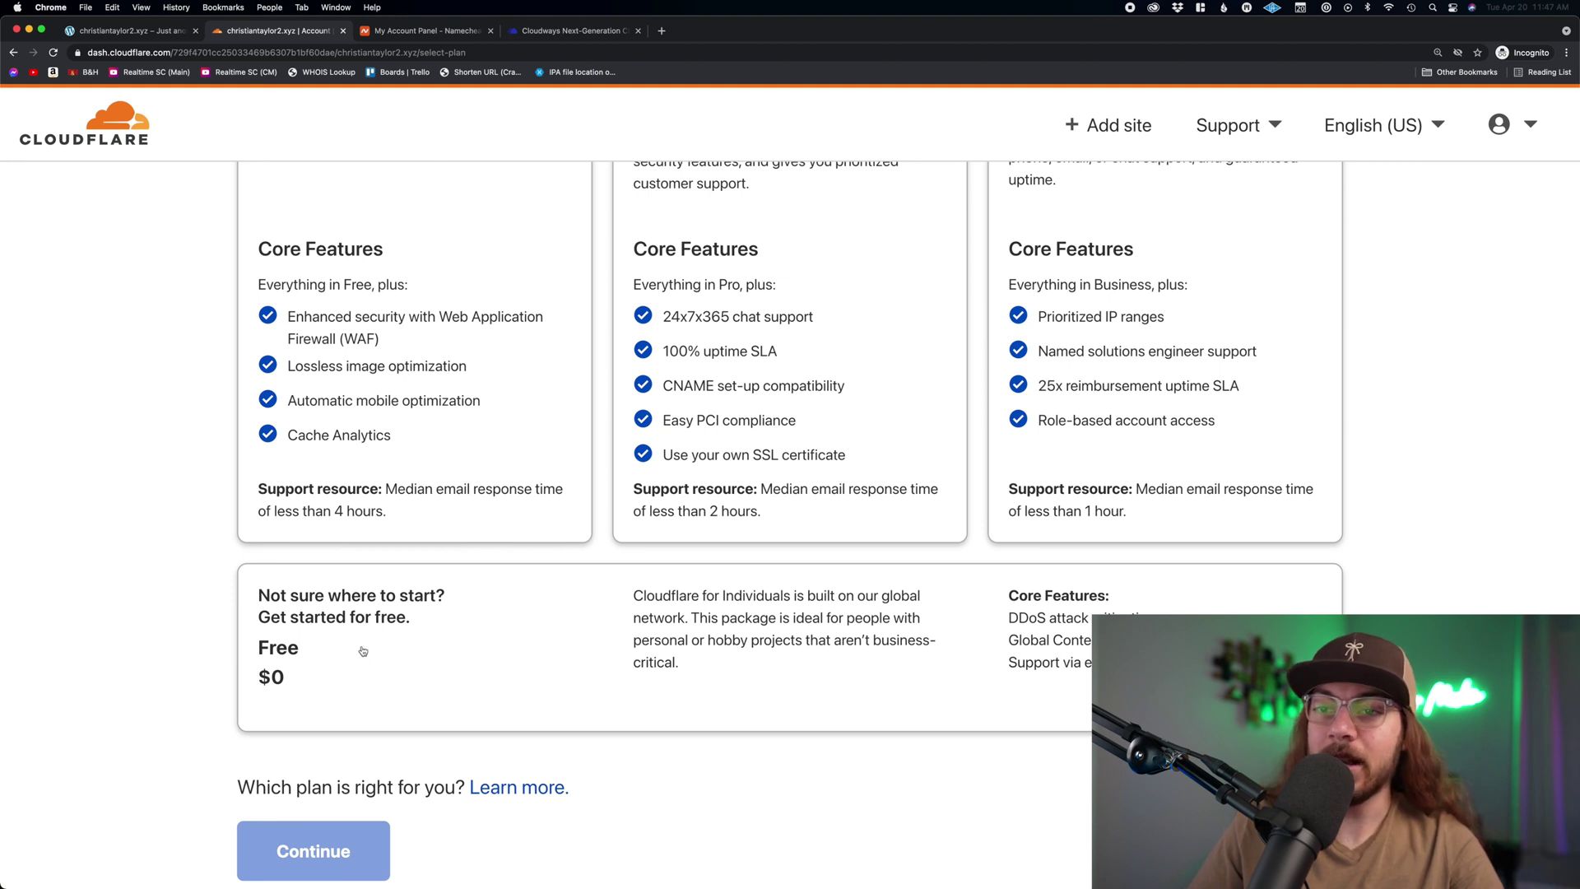
left_click(497, 624)
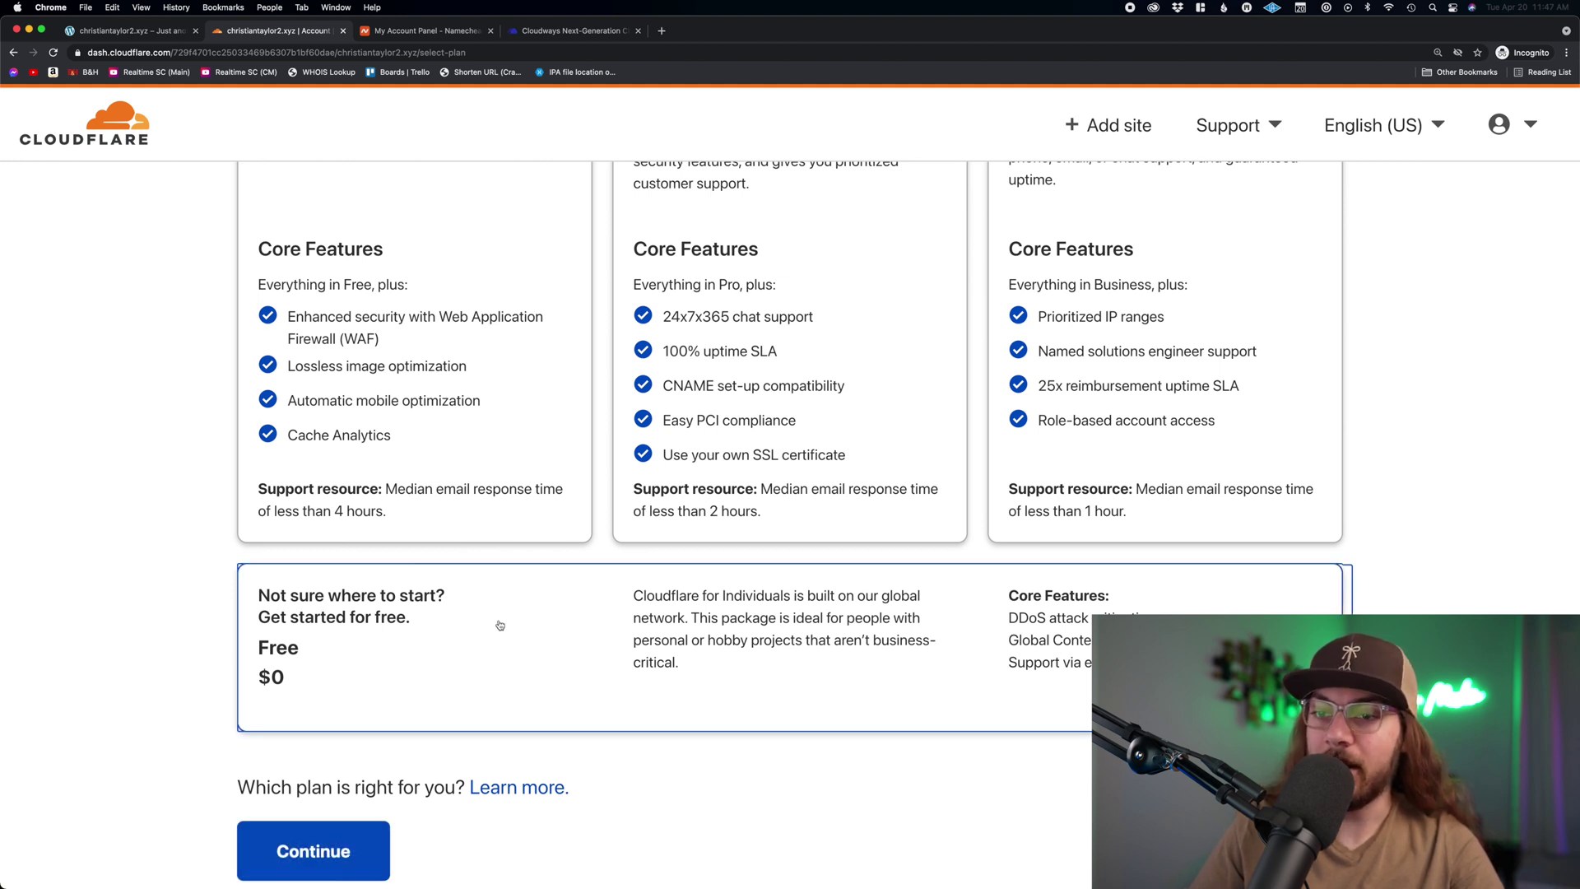
scroll(501, 625, "down", 1)
left_click(306, 852)
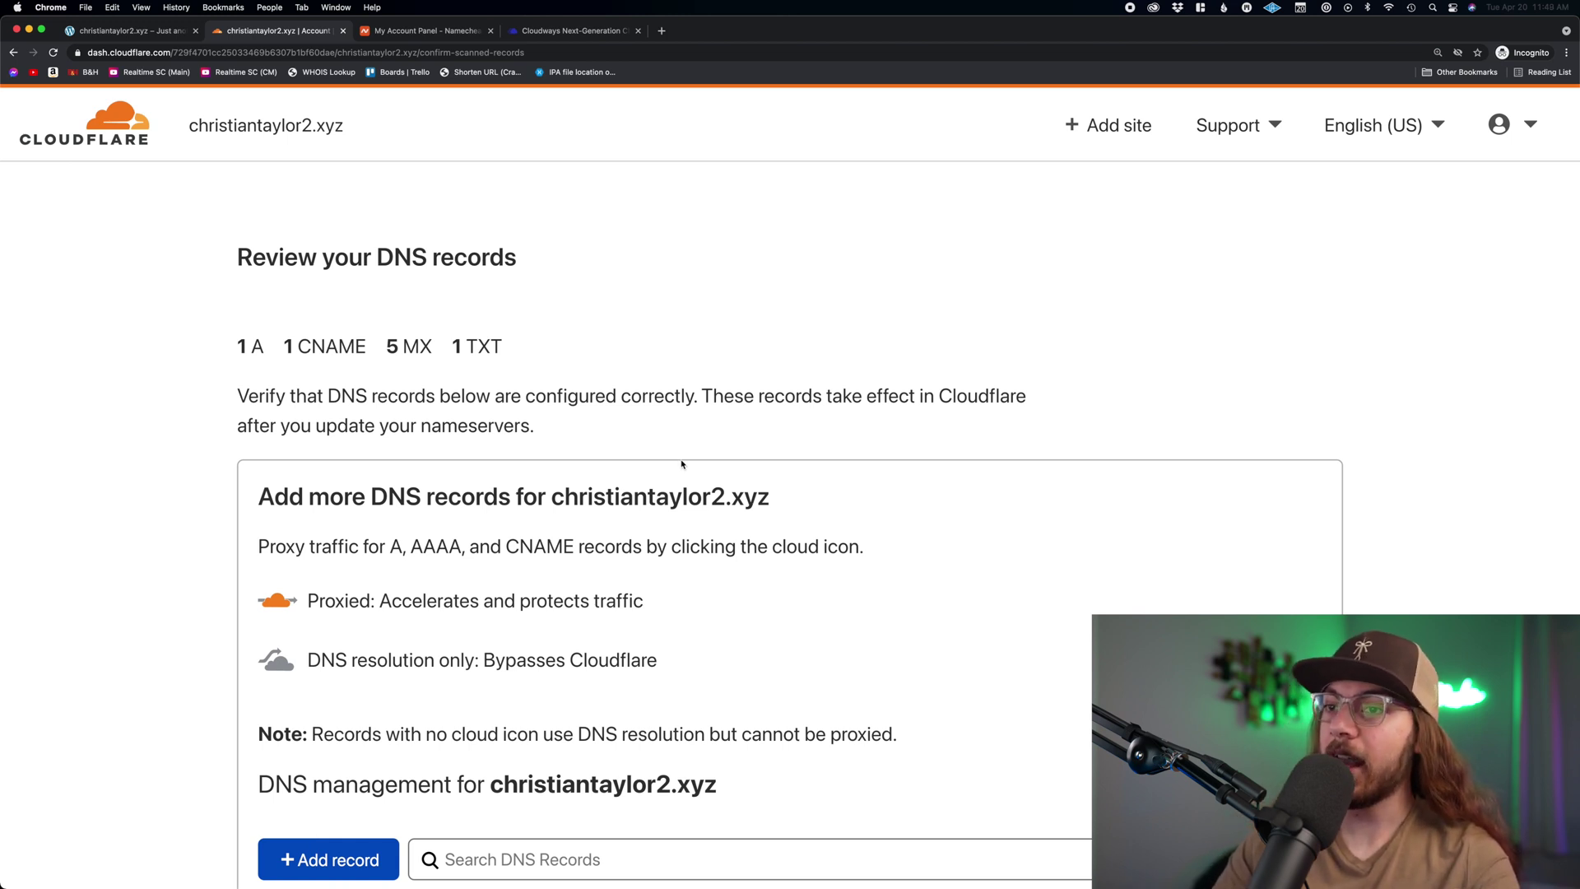
- Inspect the A record's IP 45.32.213.224 and the www CNAME name without changing them
scroll(785, 546, "down", 6)
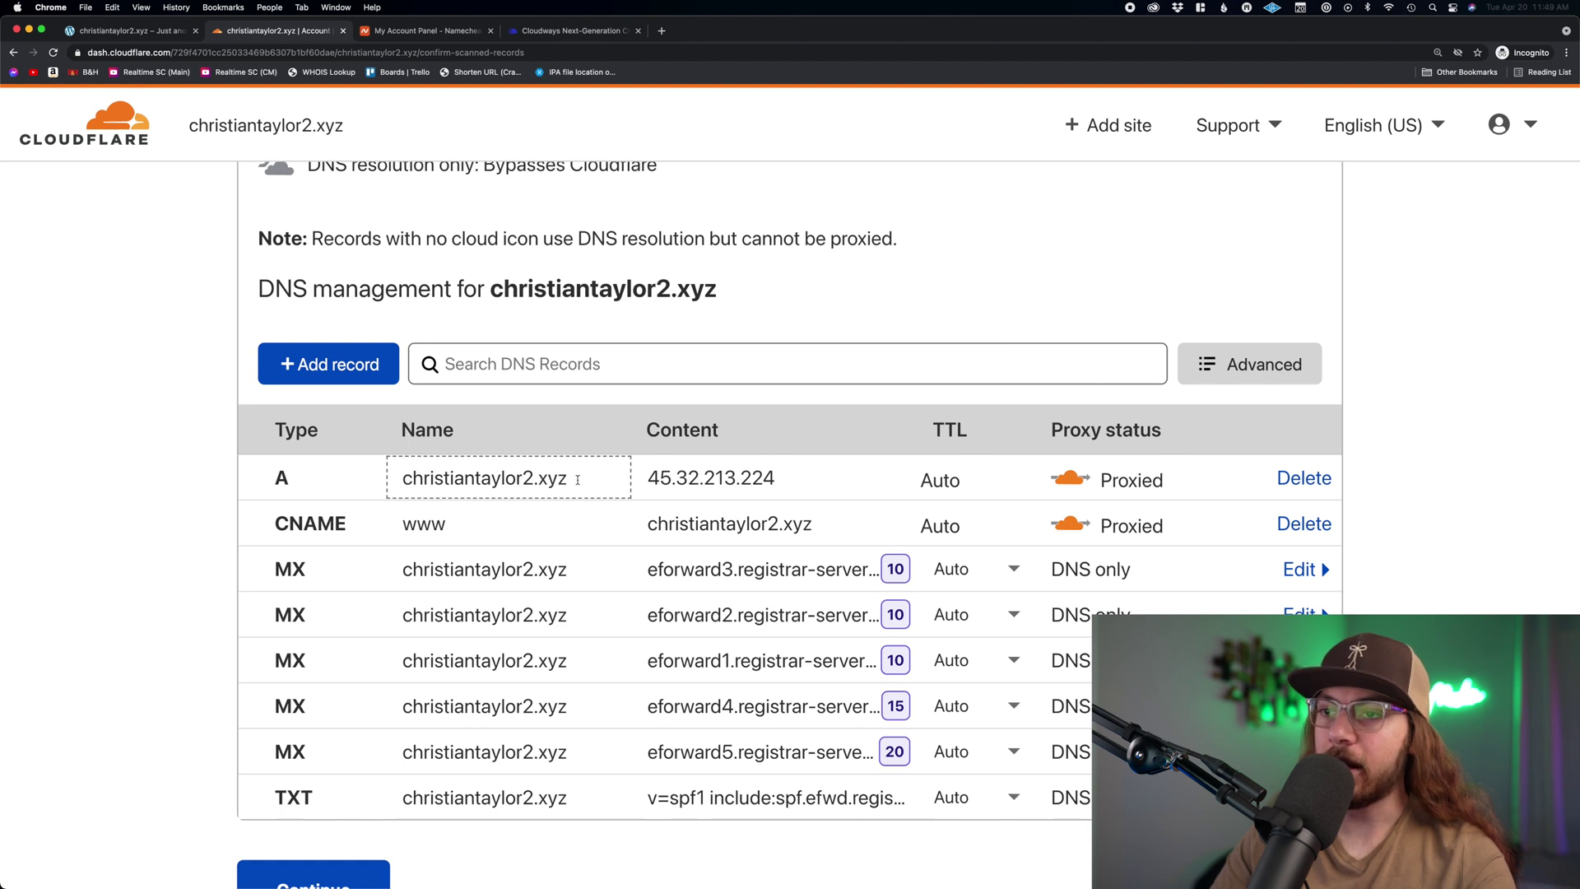
left_click(639, 478)
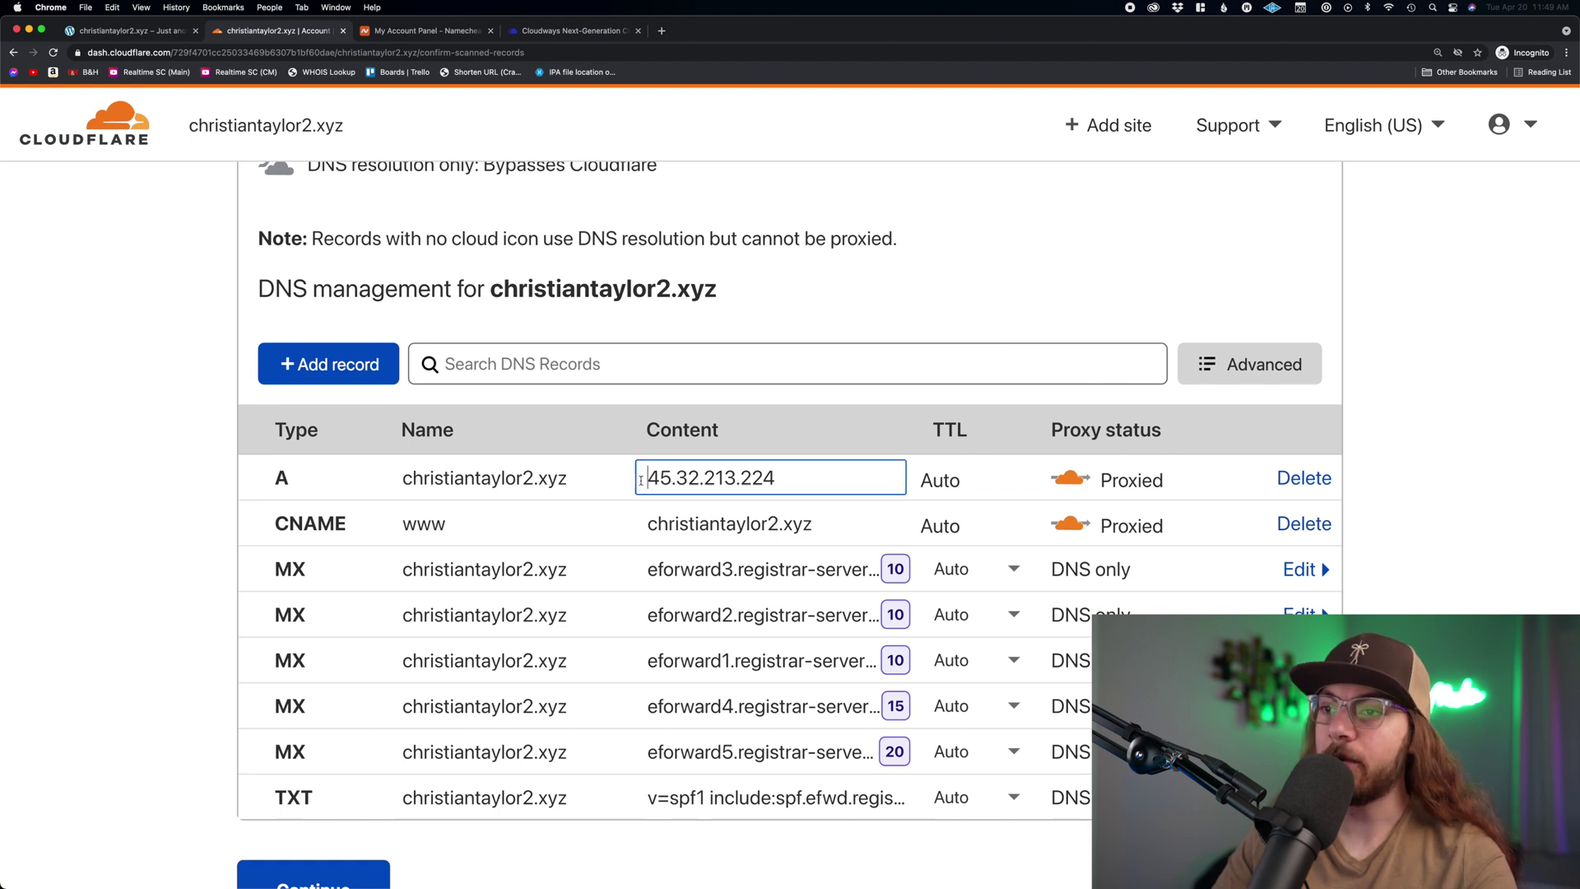
double_click(718, 477)
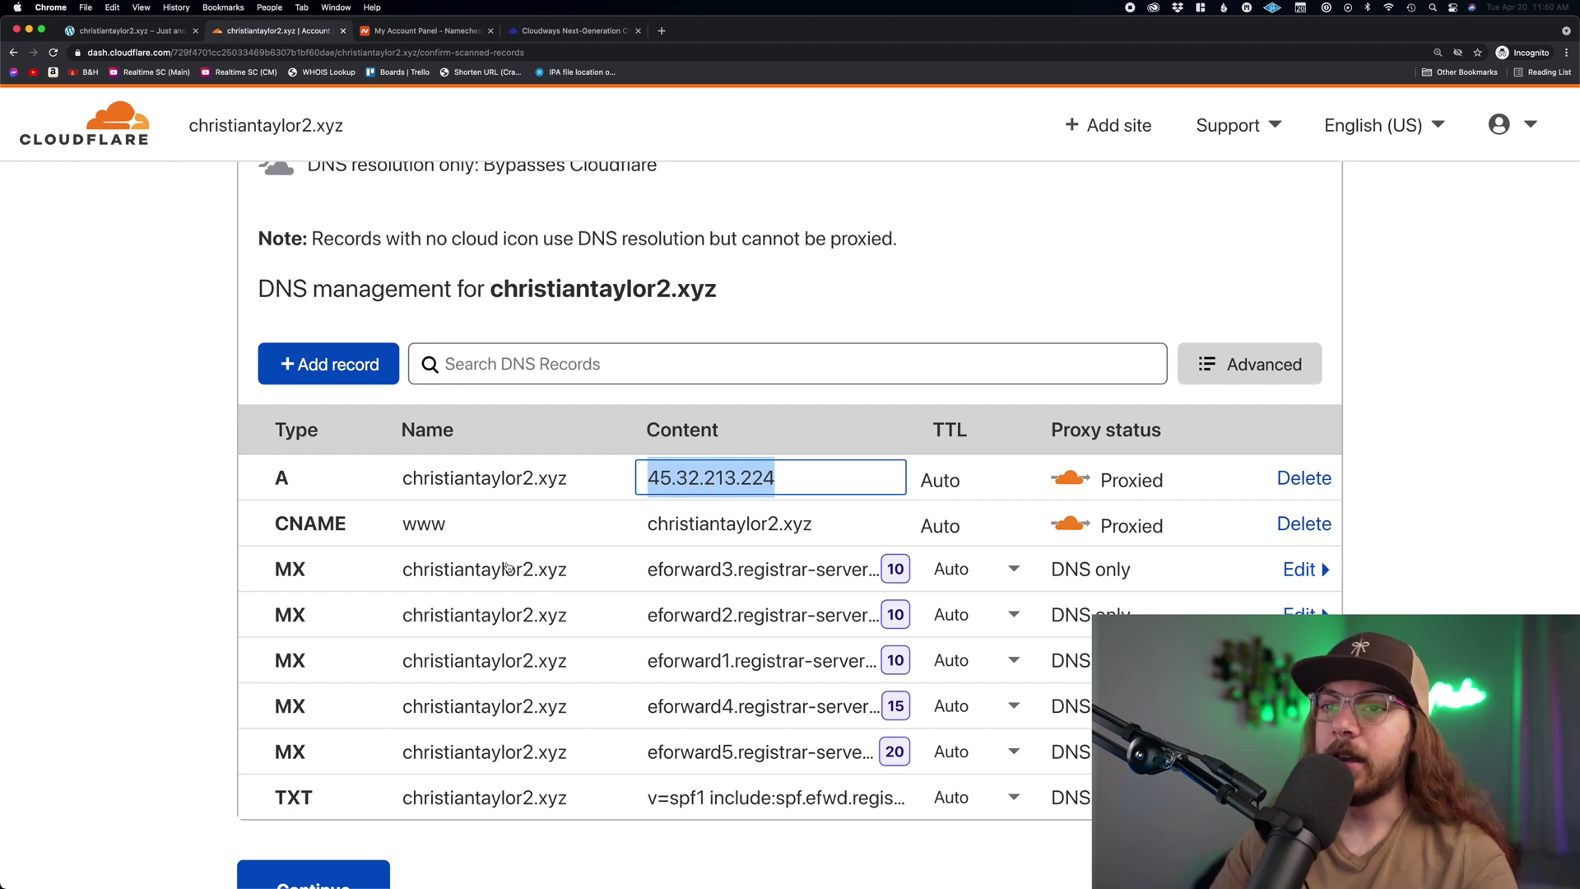
left_click(461, 534)
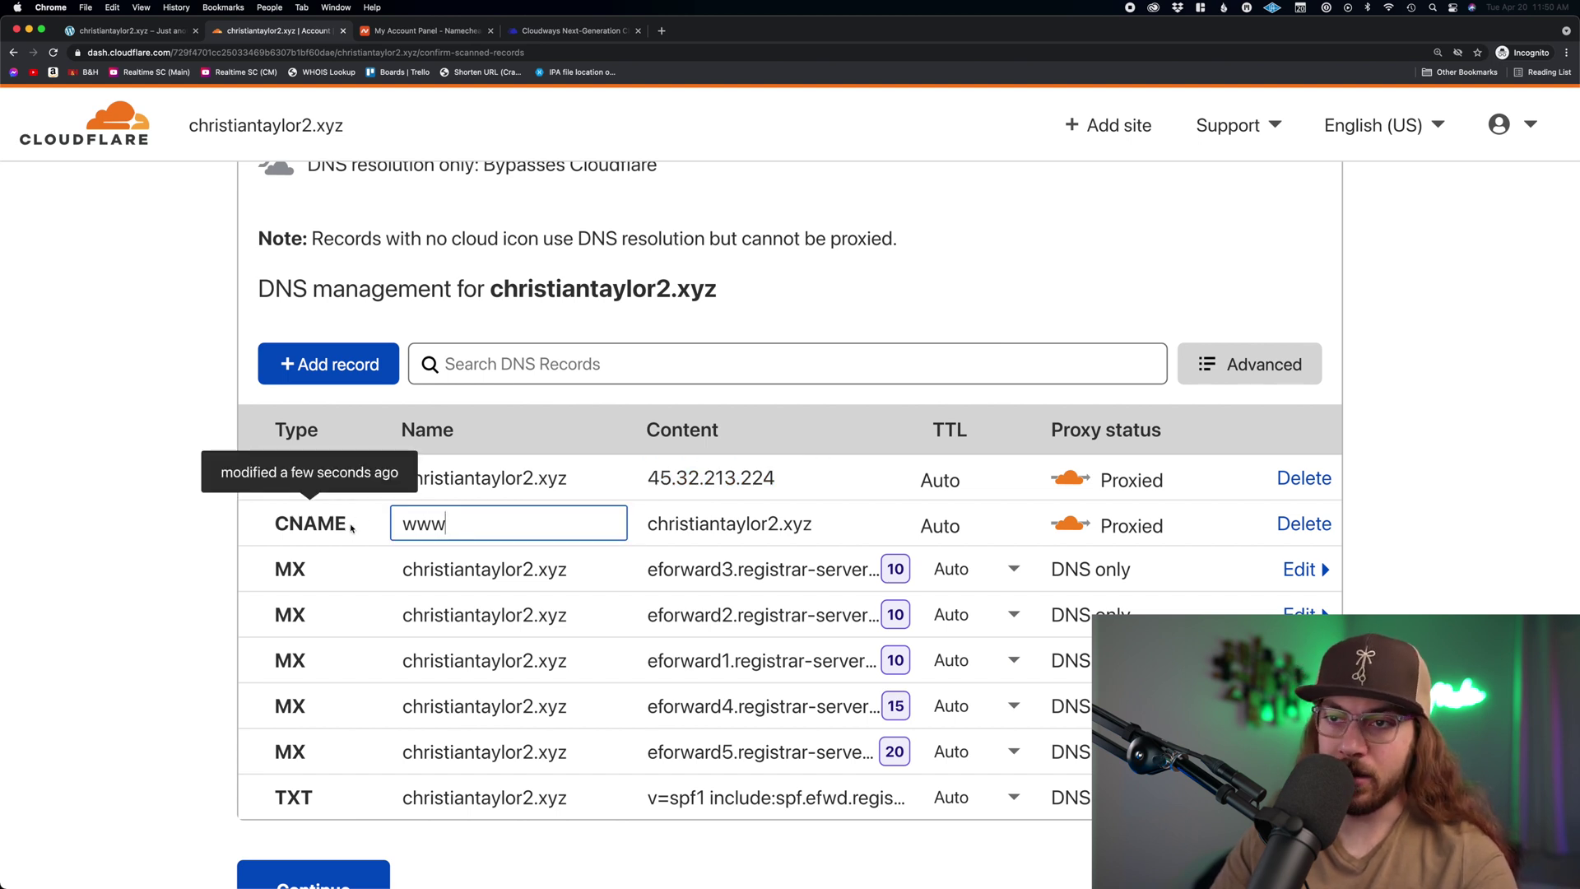
left_click_drag(452, 524, 391, 524)
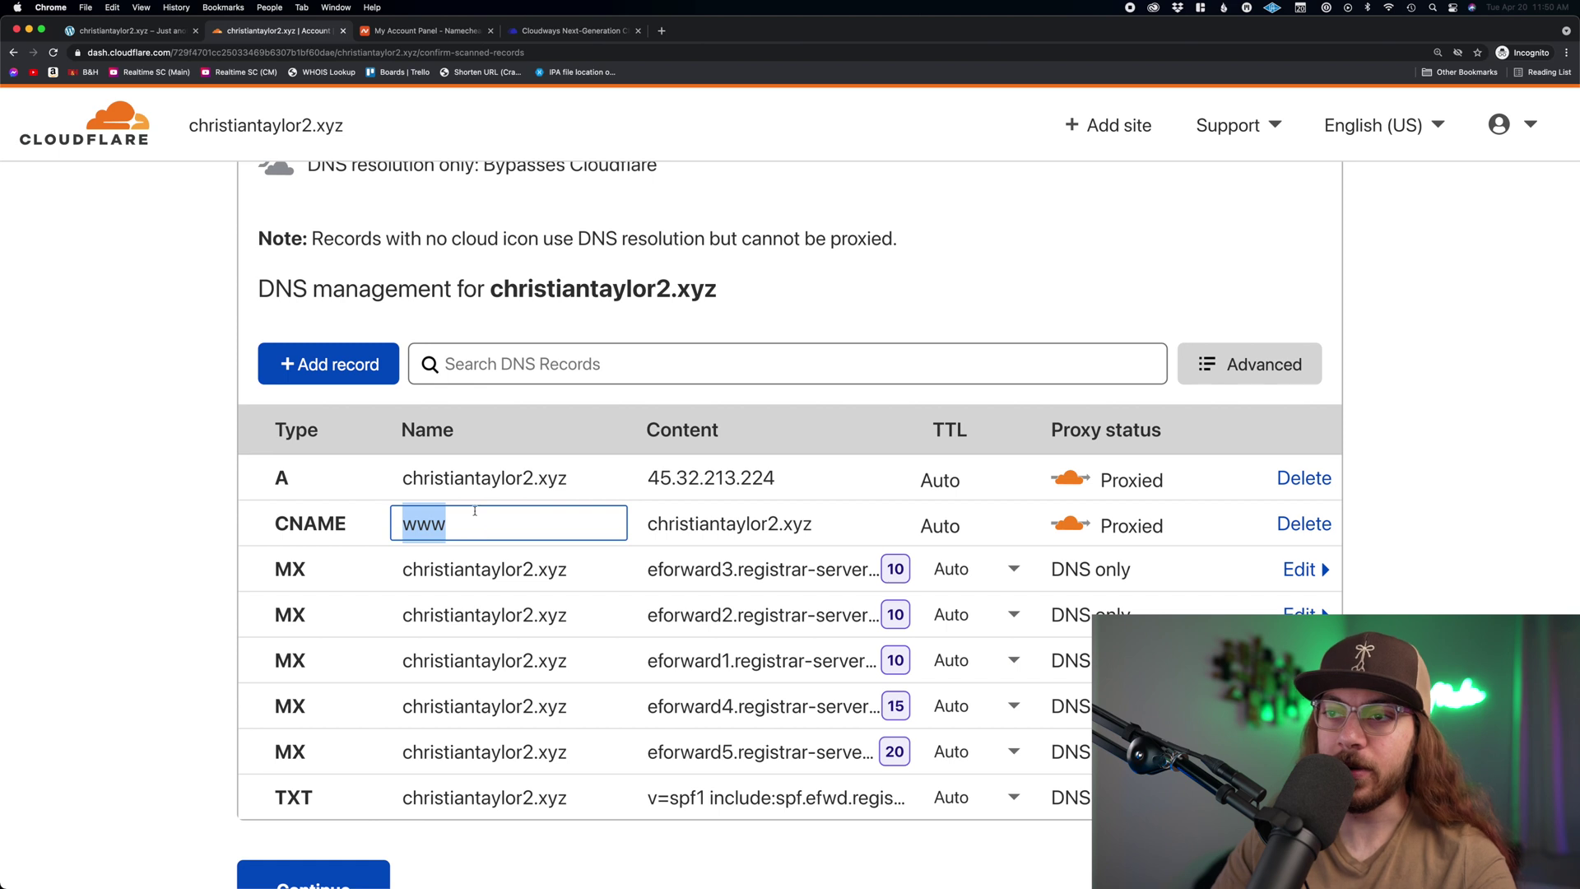
key("Return")
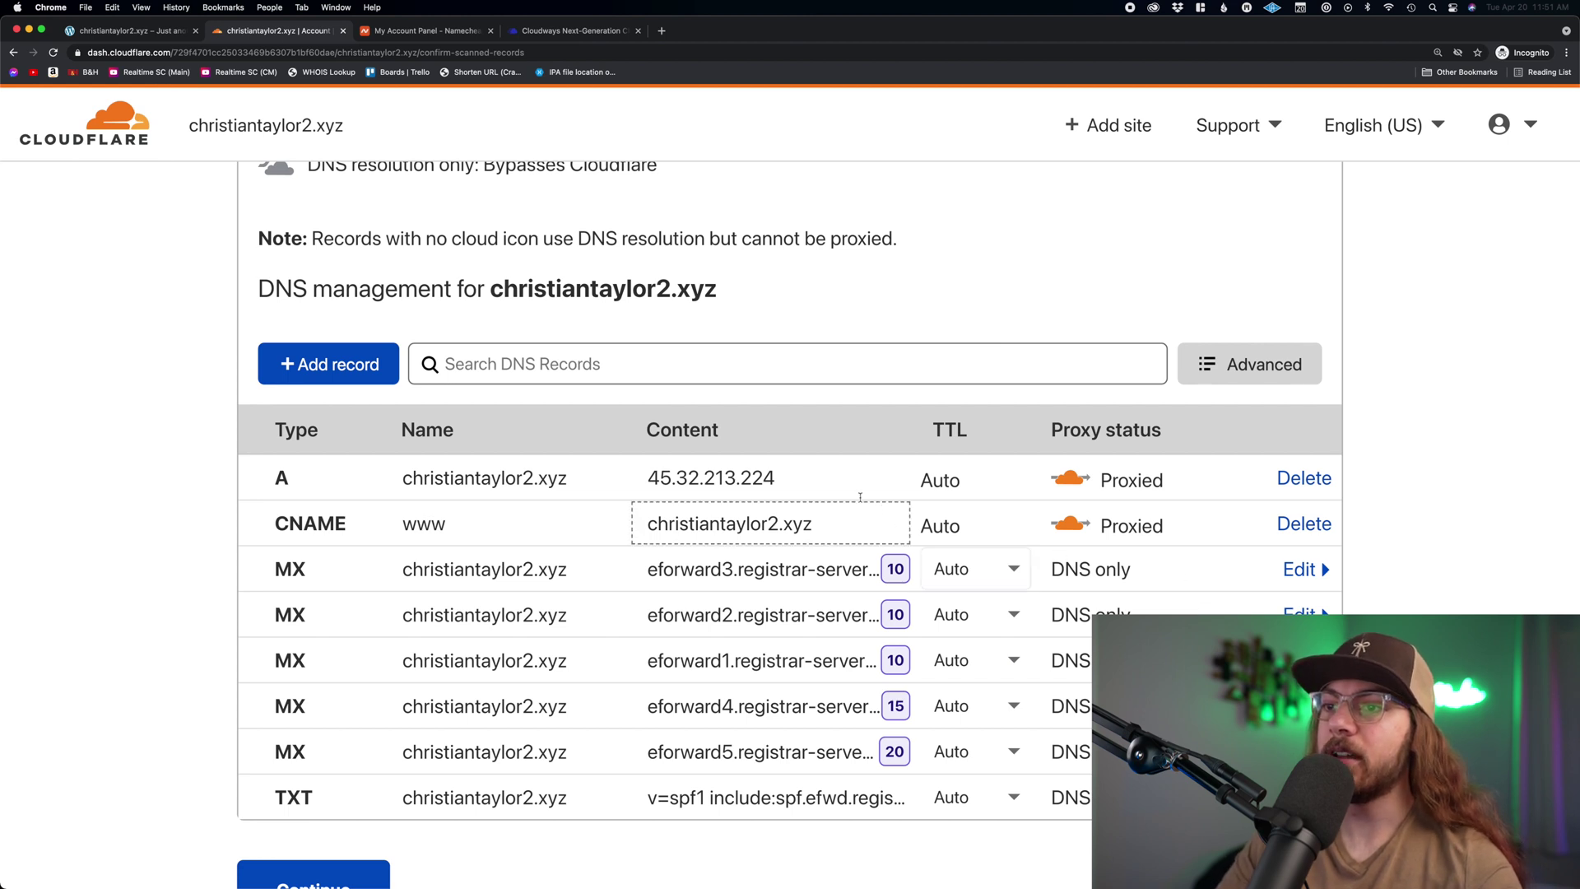
left_click_drag(776, 478, 637, 473)
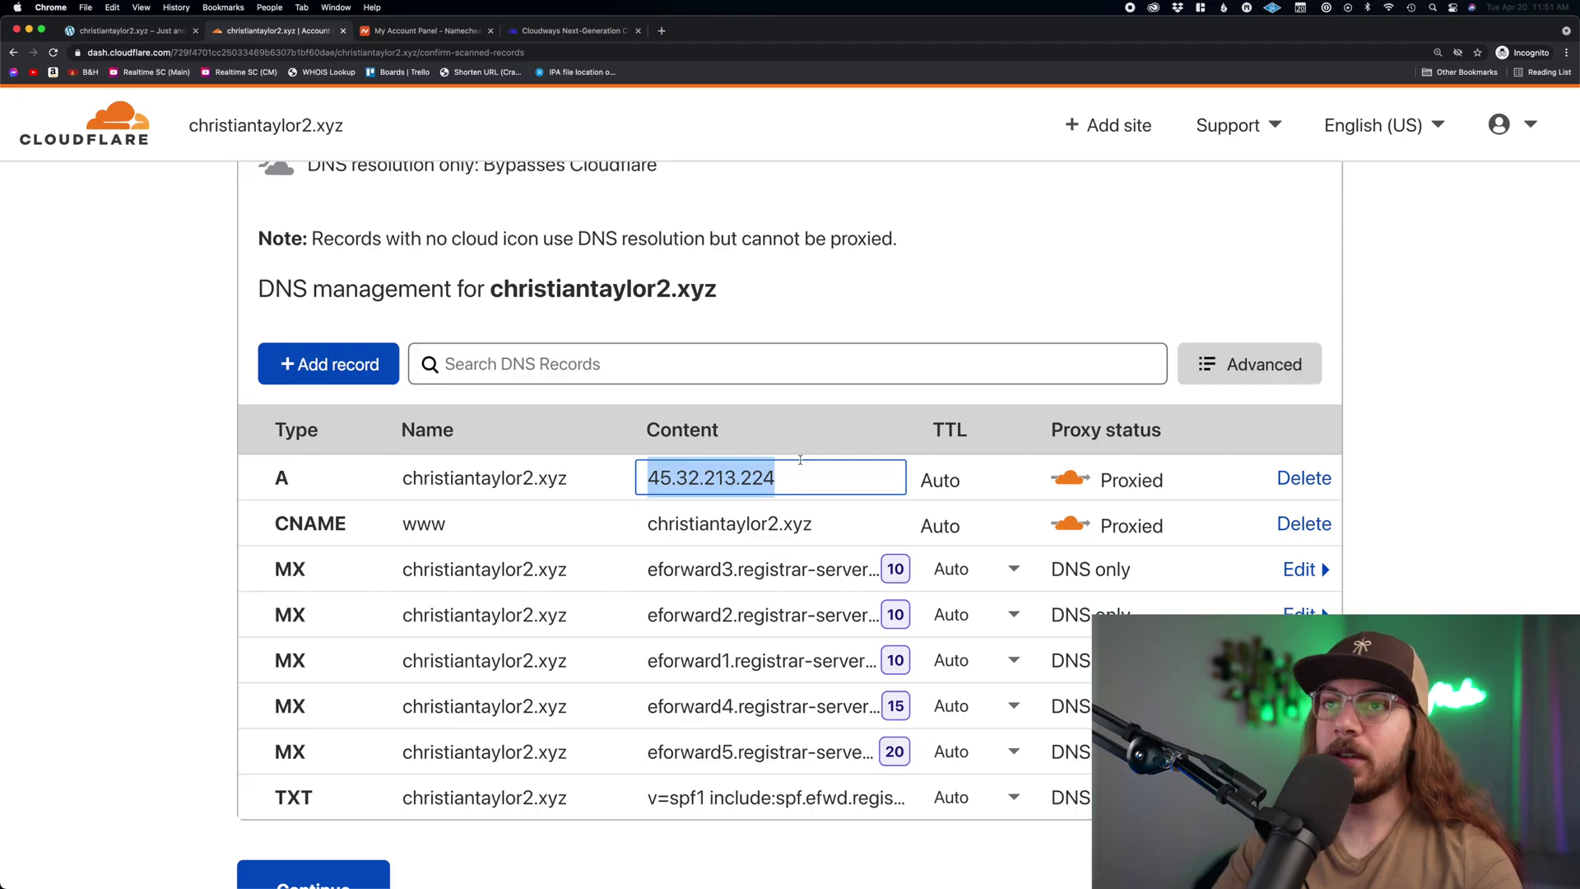
right_click(584, 140)
- Confirm SSL Tutorial Clean's public IP in Cloudways is 45.32.213.224, matching the A record
left_click(571, 35)
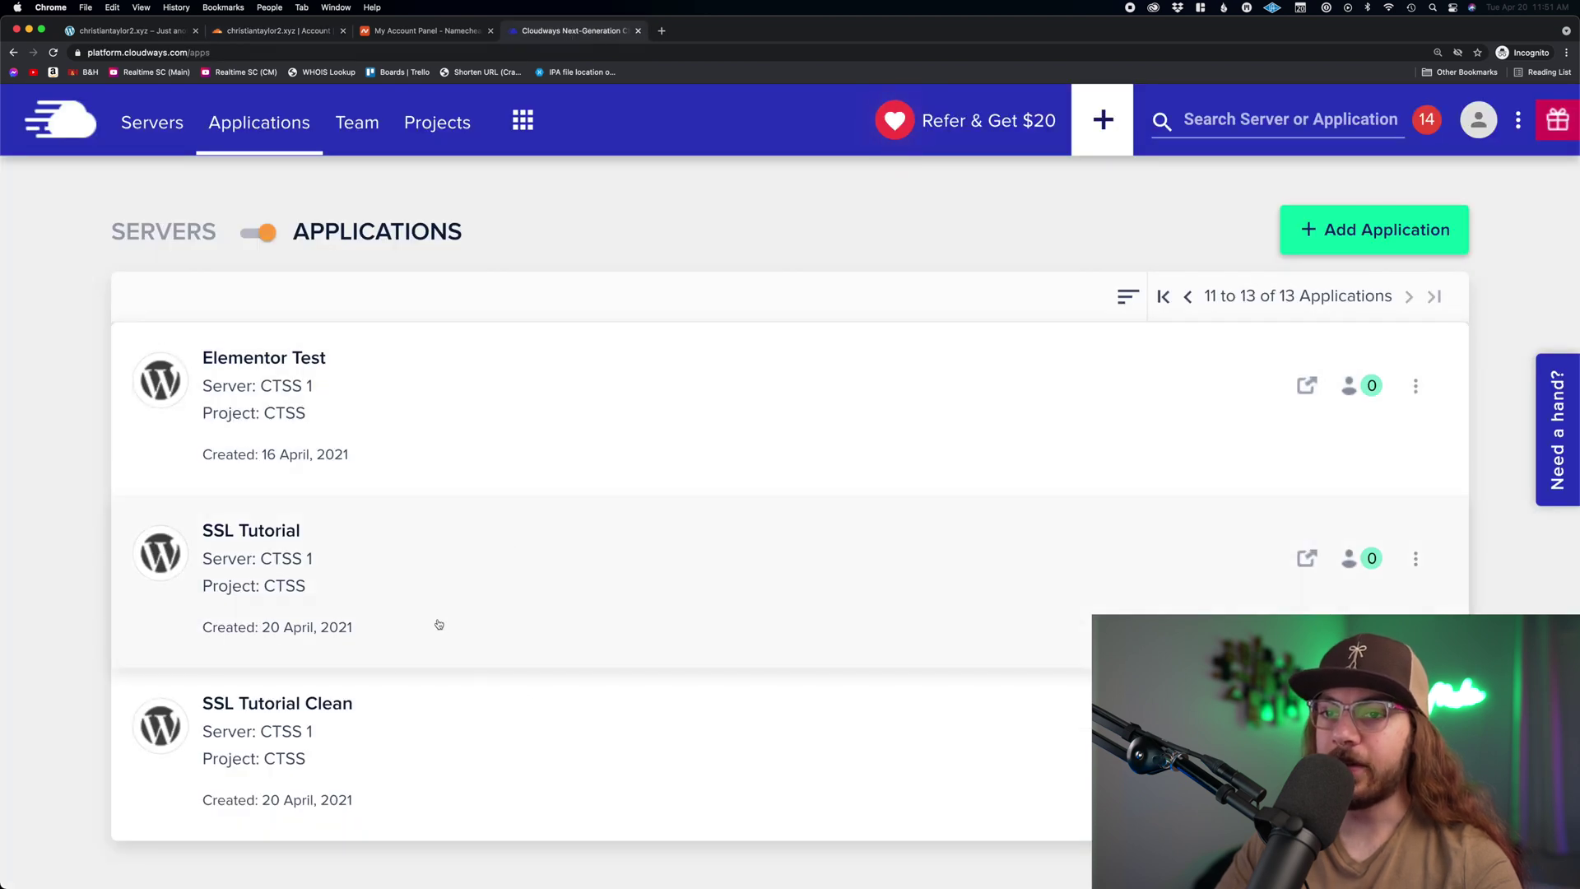
left_click(345, 713)
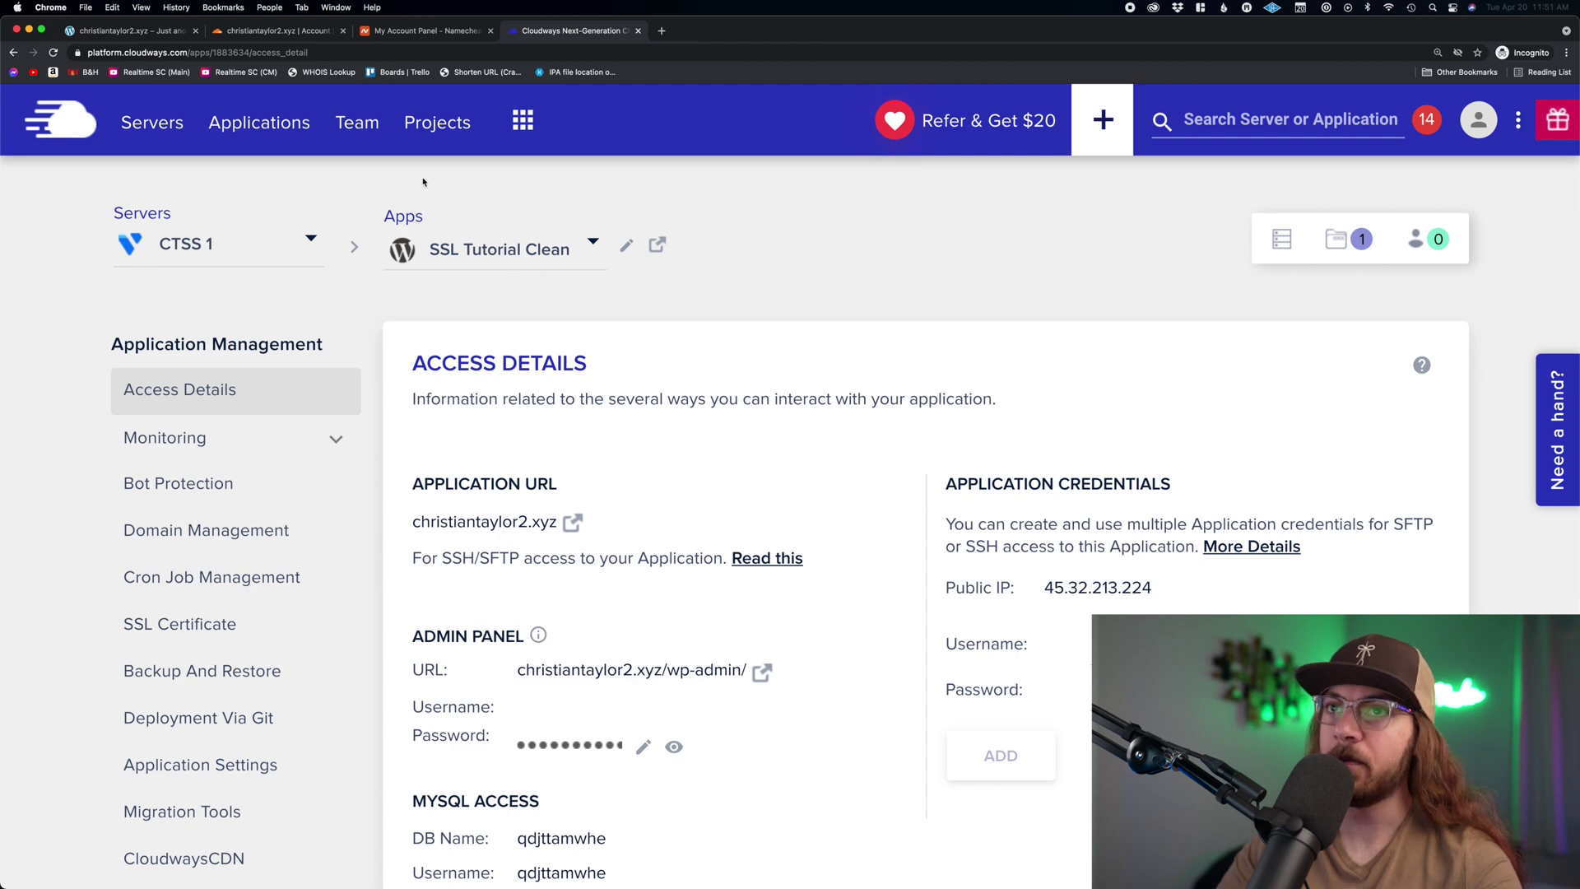
left_click(295, 31)
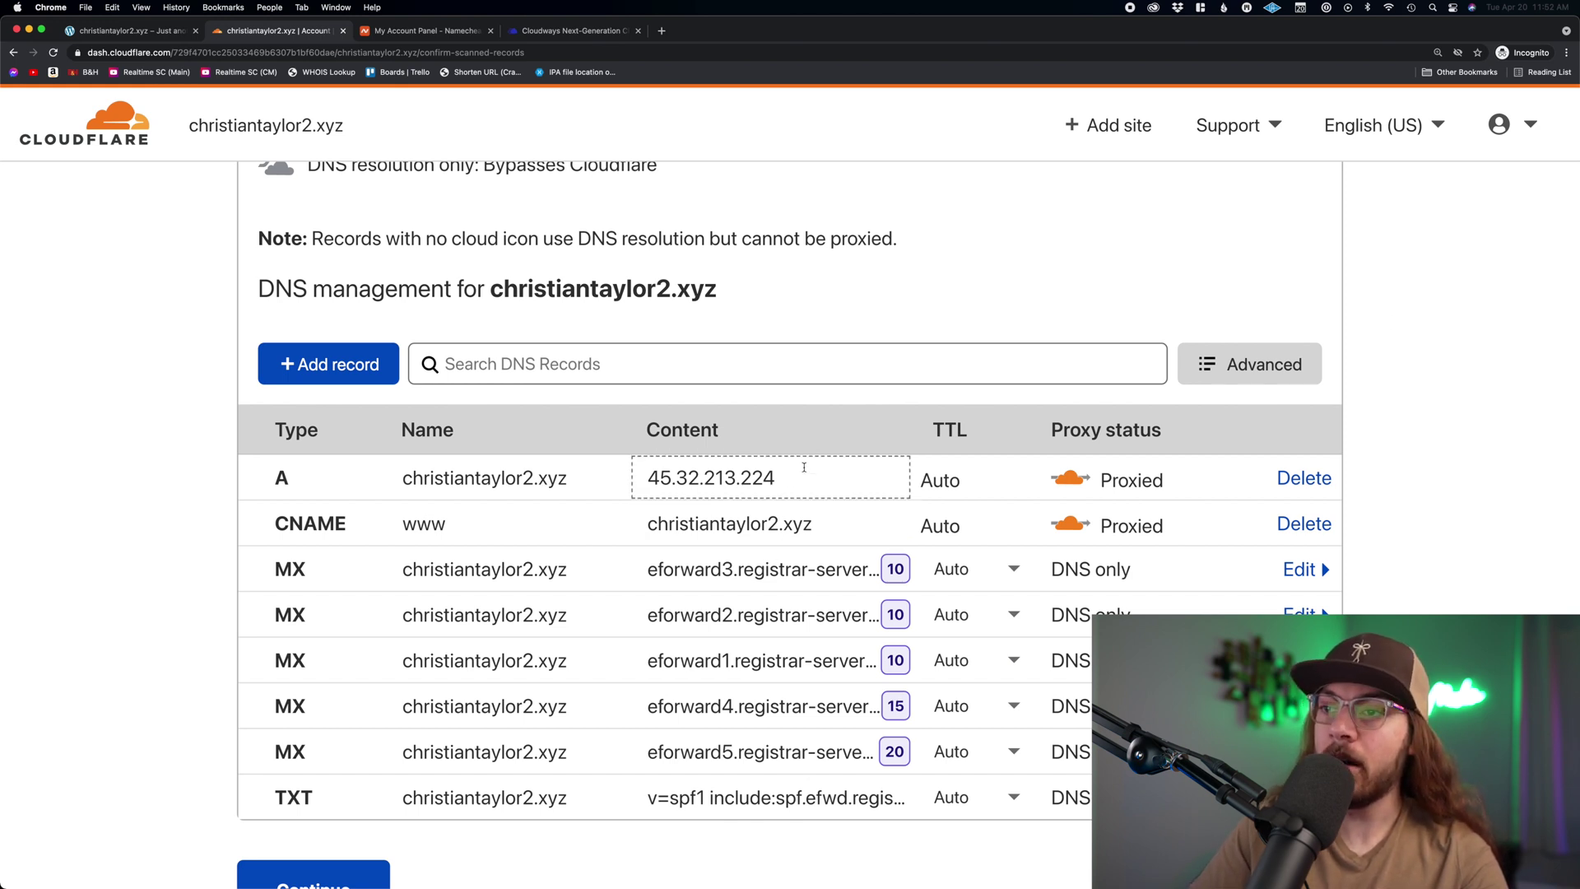
- Recheck the proxied A record at 45.32.213.224 and continue past the DNS records review
left_click_drag(804, 469, 632, 466)
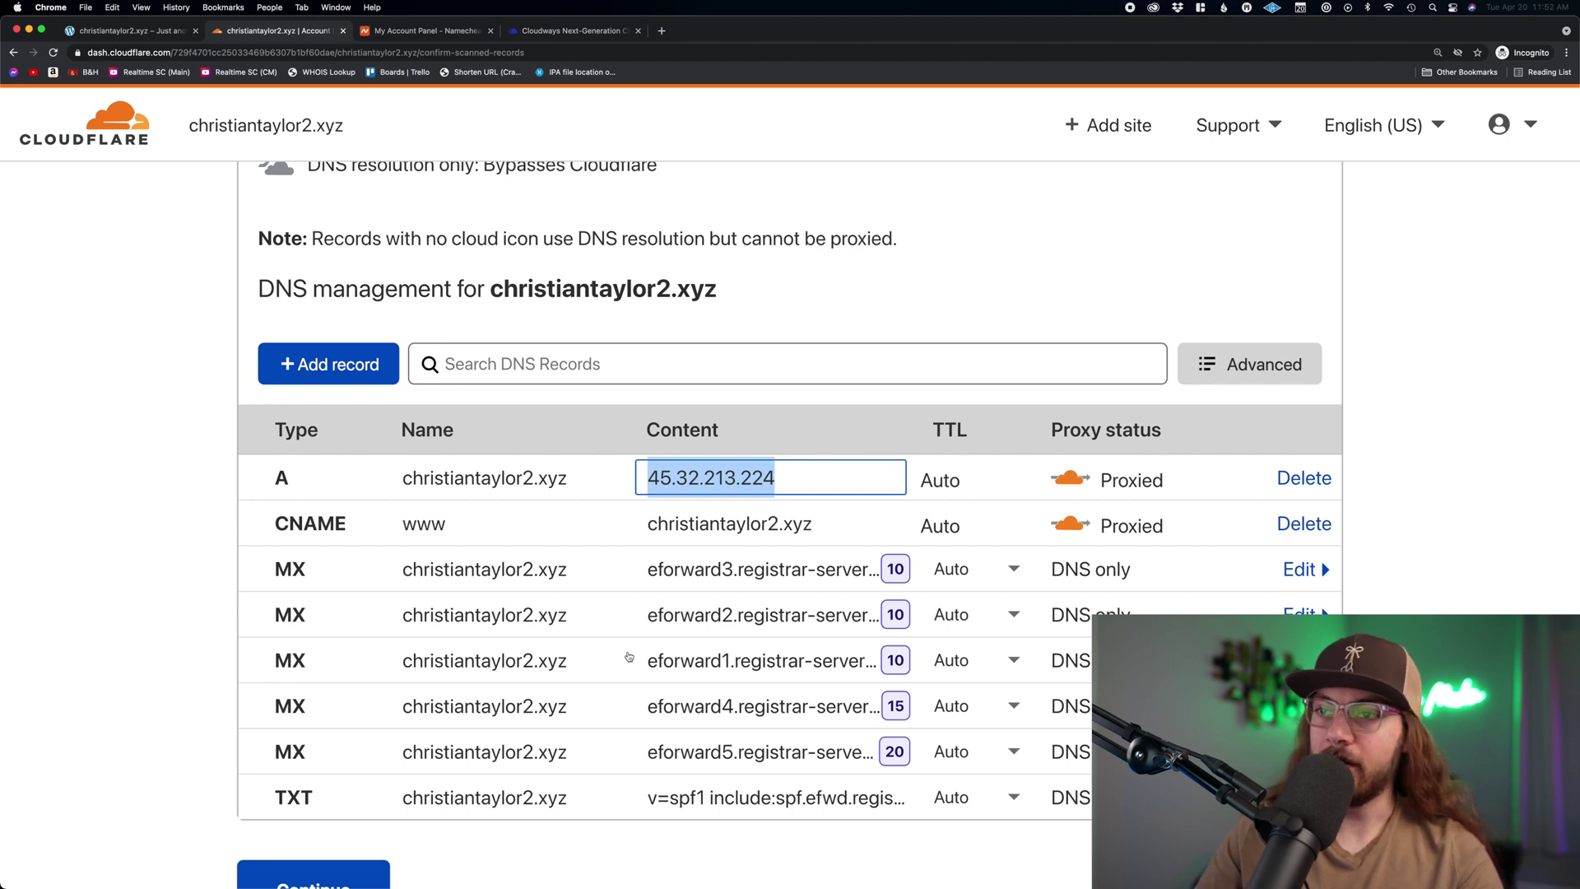
scroll(701, 544, "down", 1)
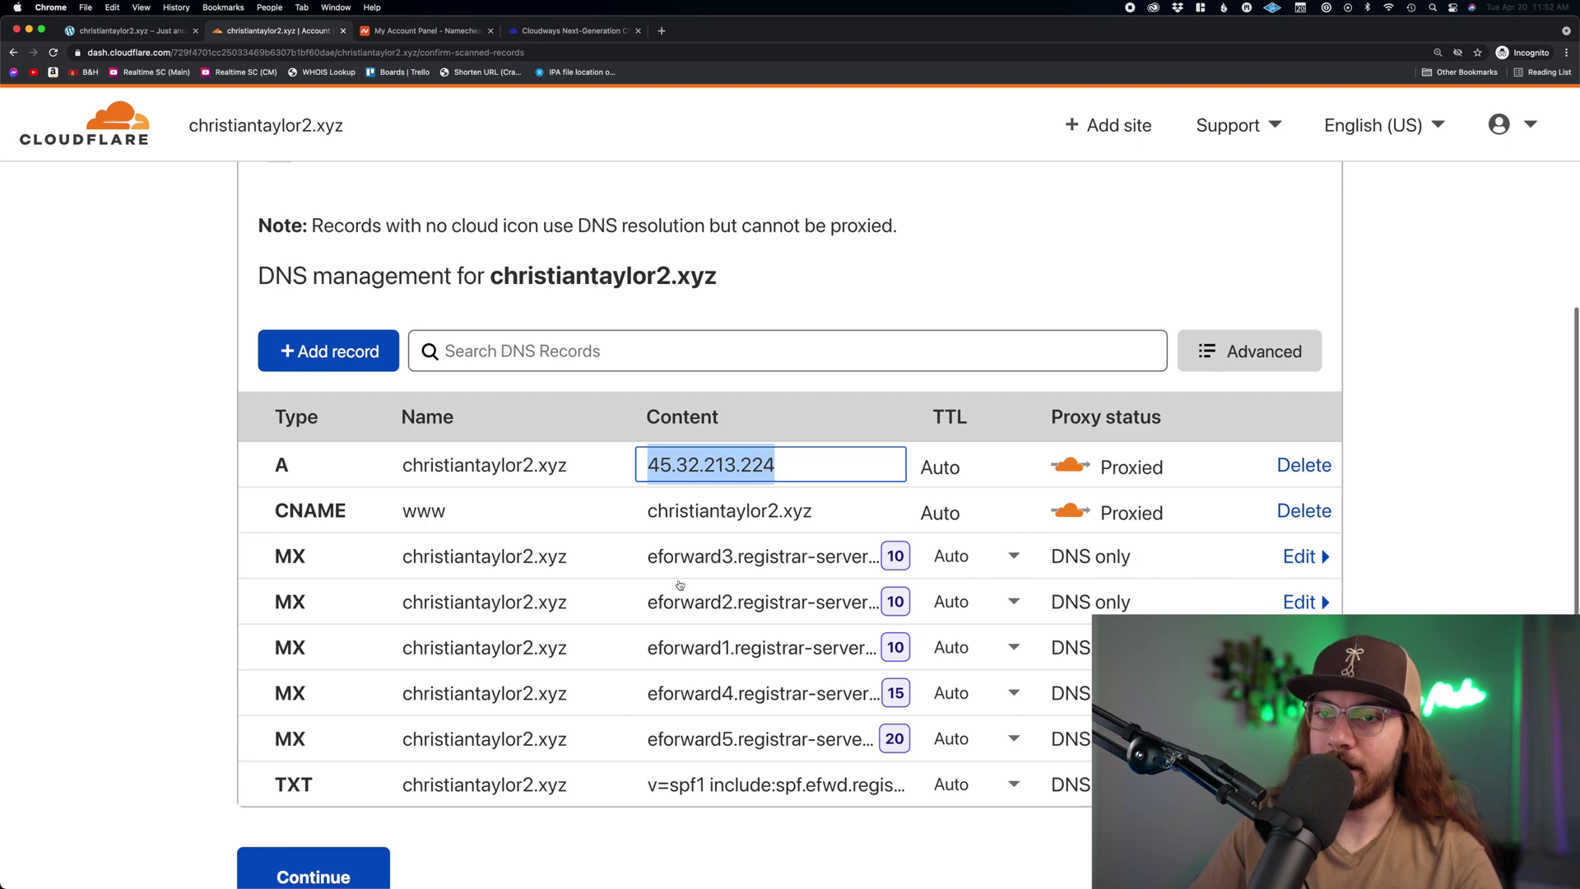
scroll(578, 727, "down", 2)
scroll(578, 727, "down", 5)
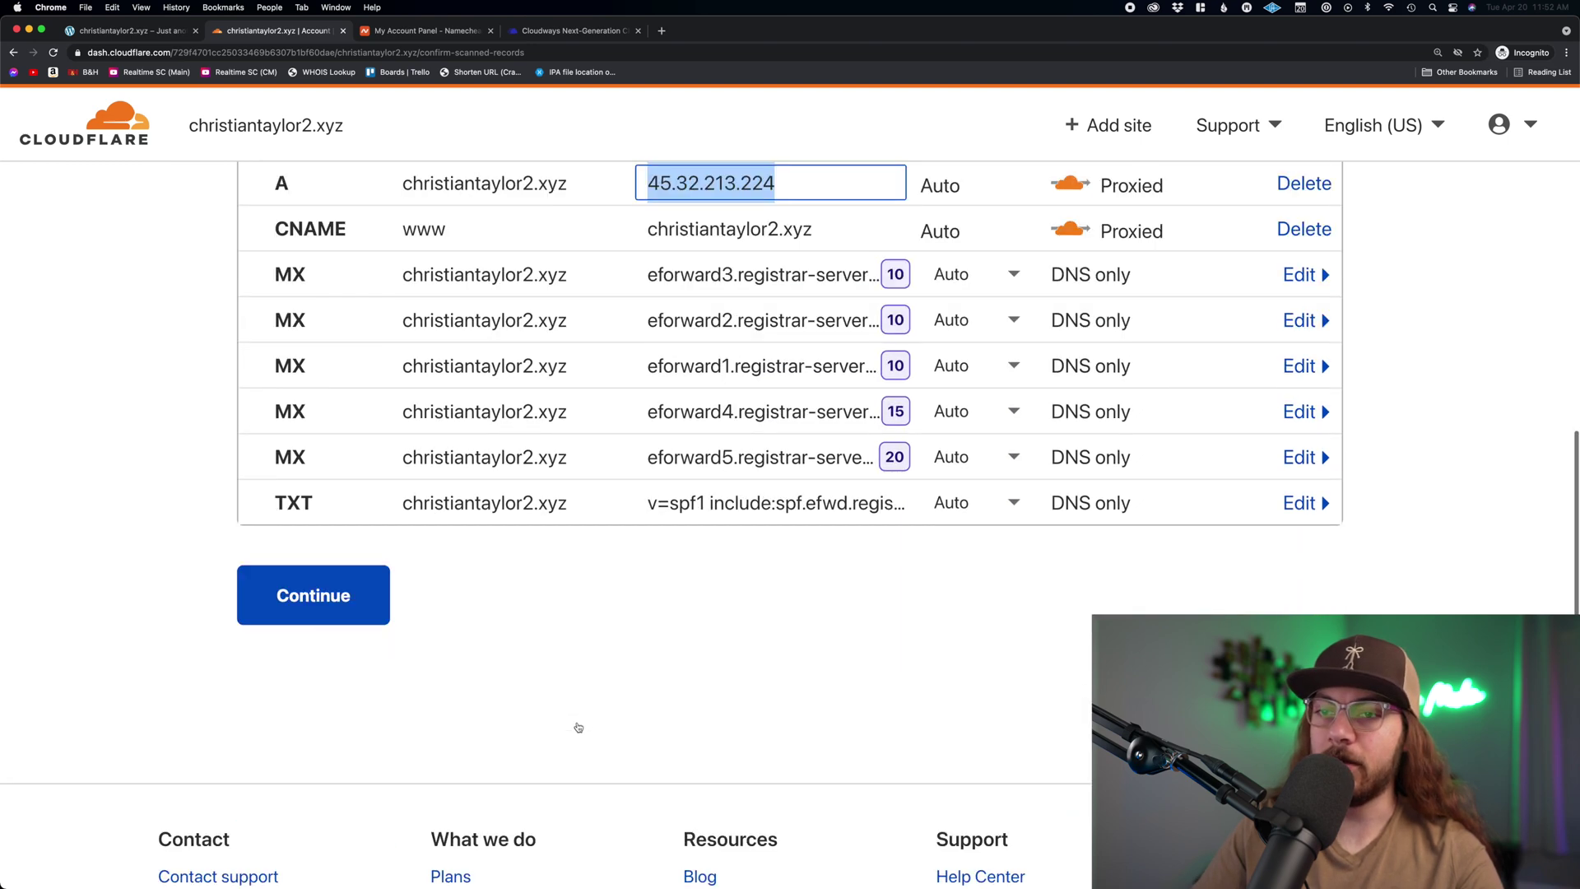
left_click(579, 726)
left_click(338, 609)
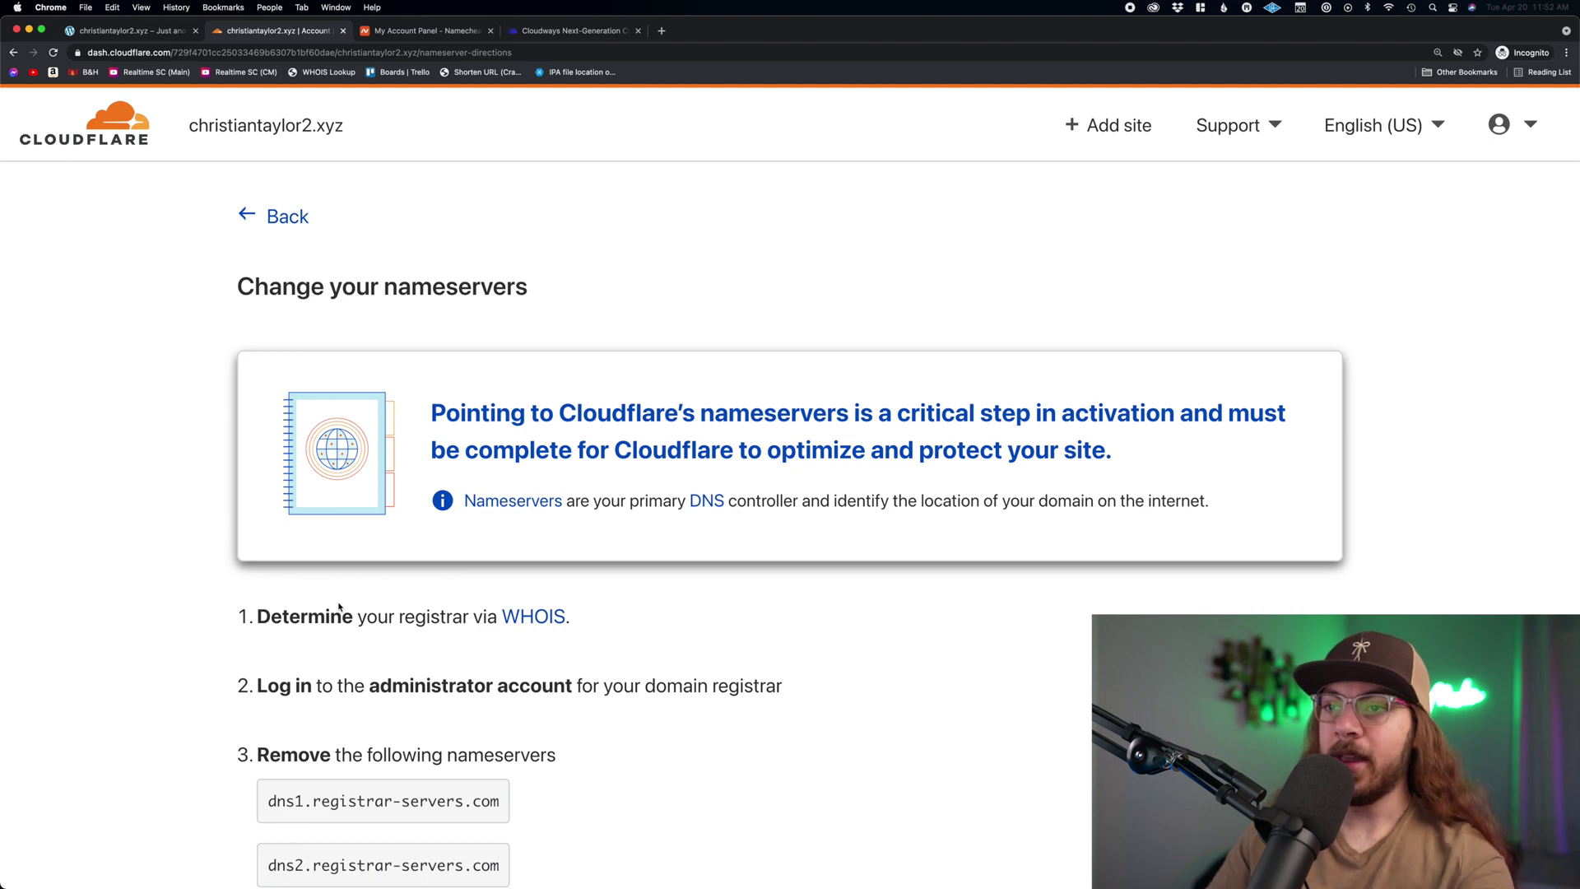
- Copy the Cloudflare nameserver nick.ns.cloudflare.com for use in Namecheap
scroll(395, 609, "down", 6)
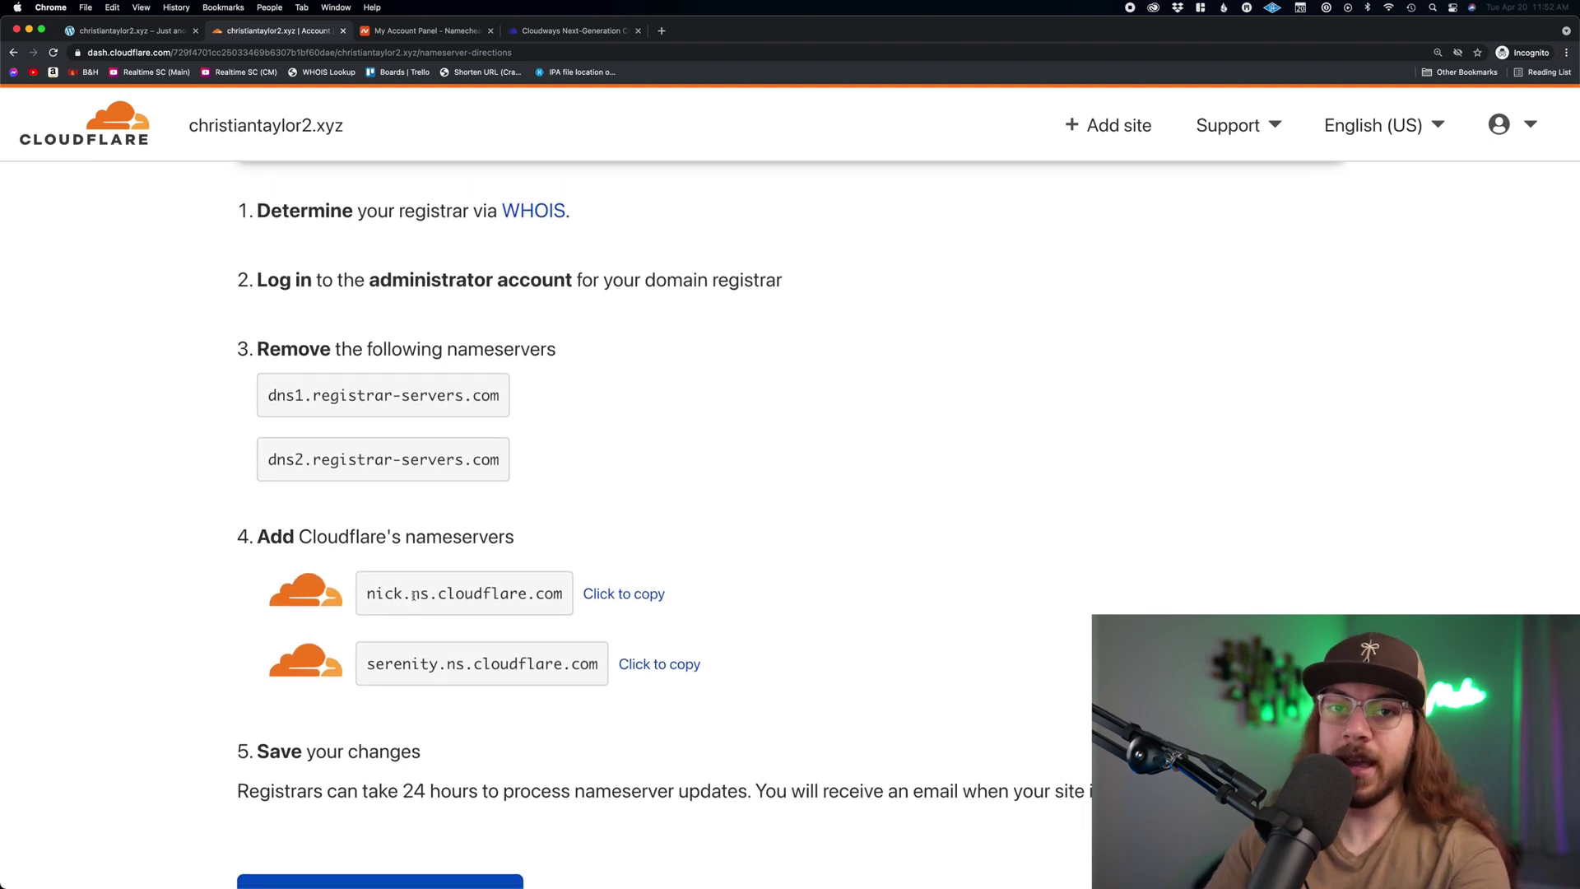
scroll(704, 599, "down", 2)
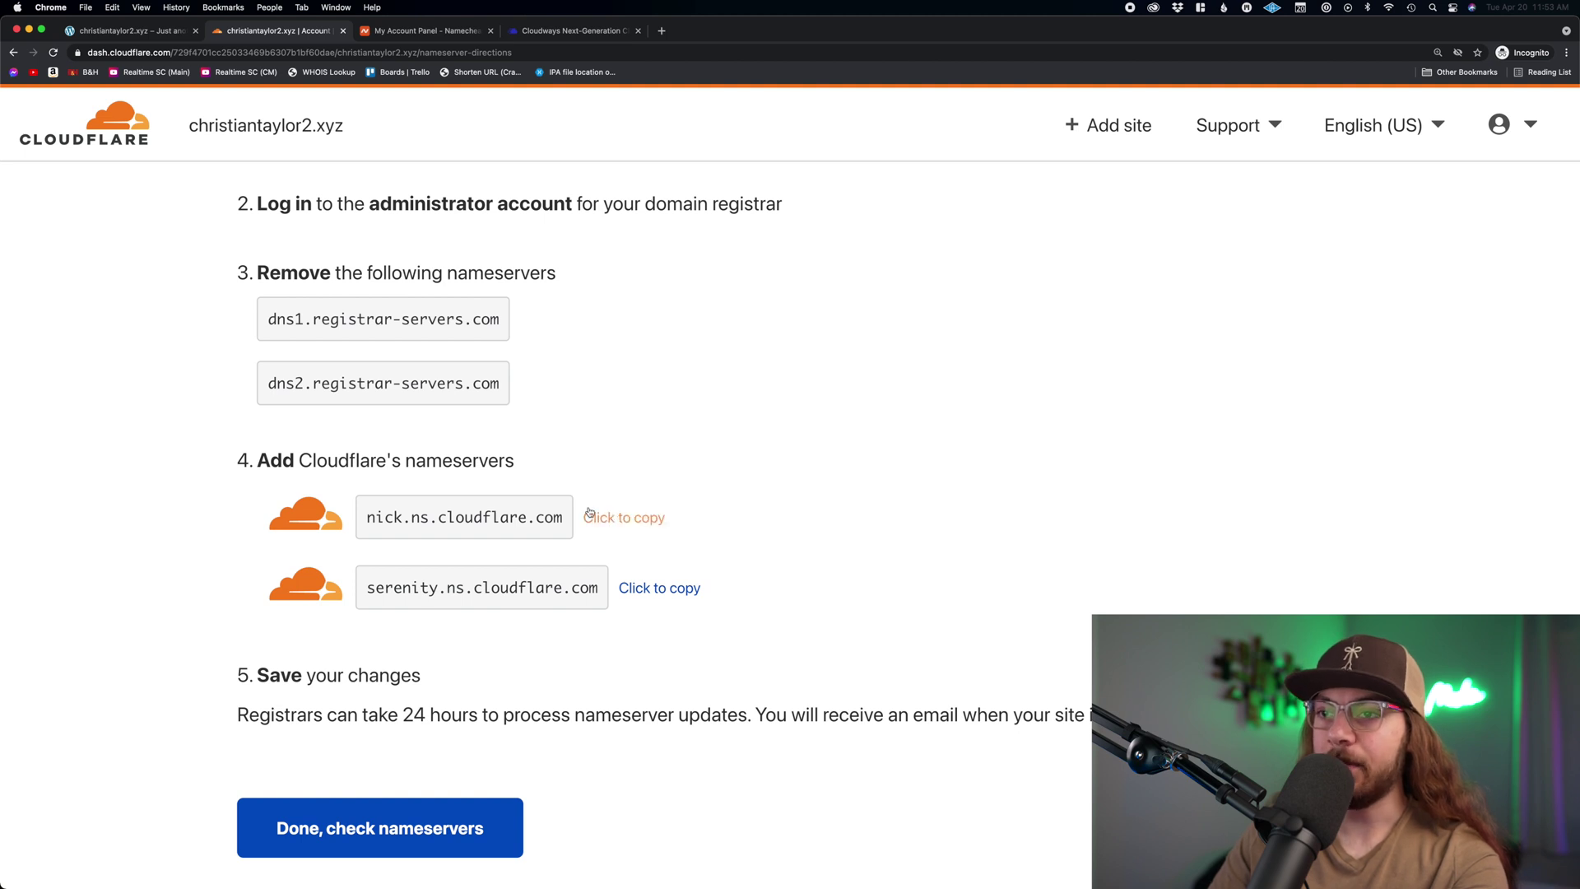
left_click(624, 520)
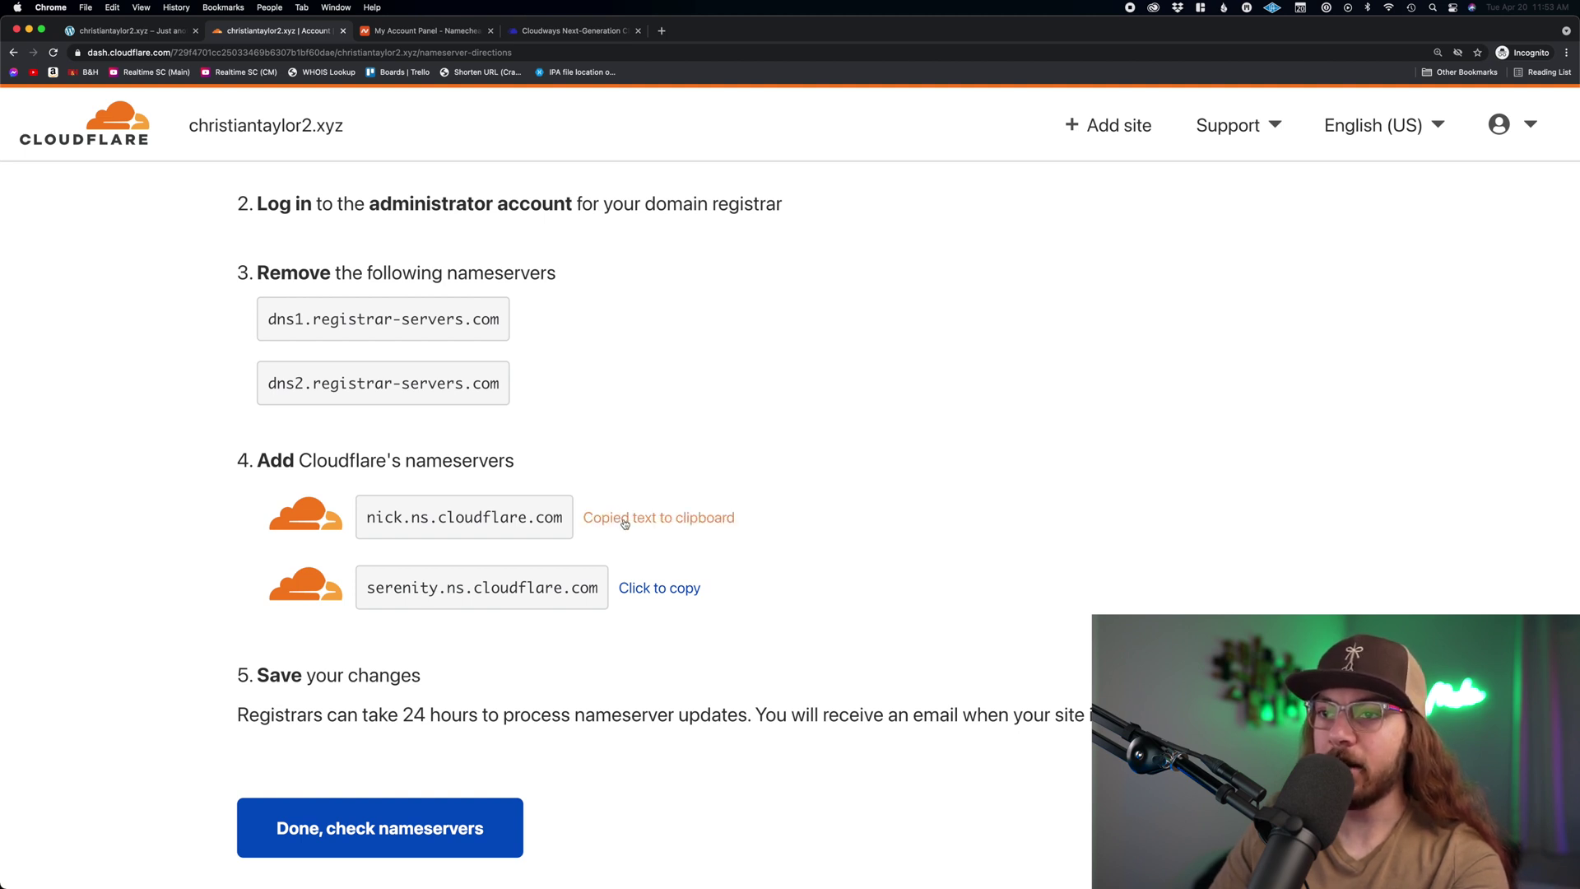
left_click(420, 33)
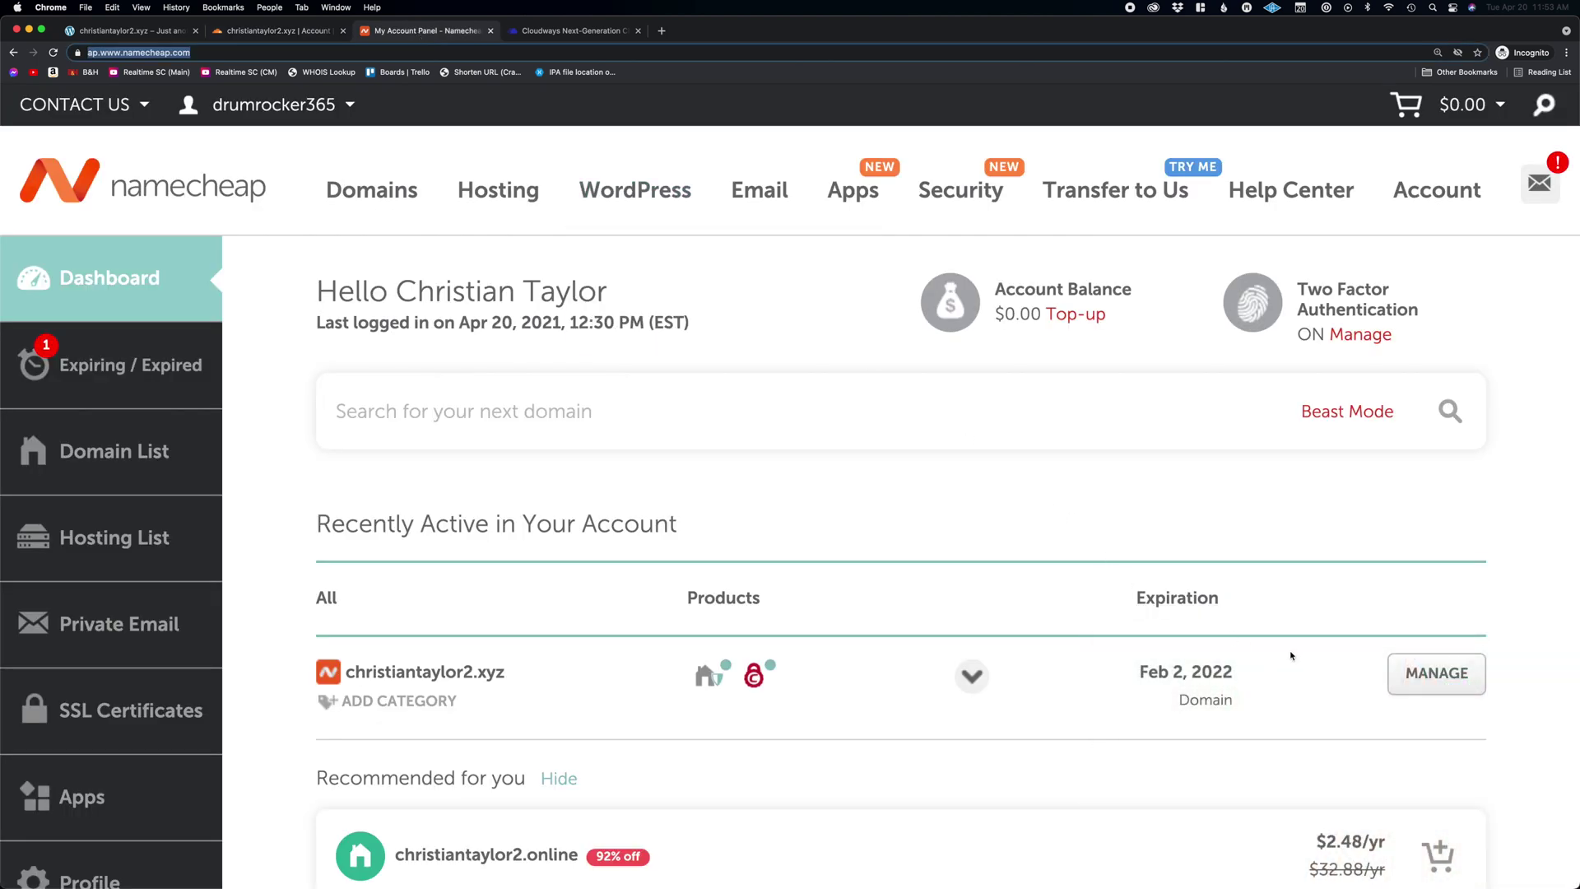
- Set christiantaylor2.xyz's nameservers to Custom DNS and paste nick.ns.cloudflare.com
left_click(1435, 674)
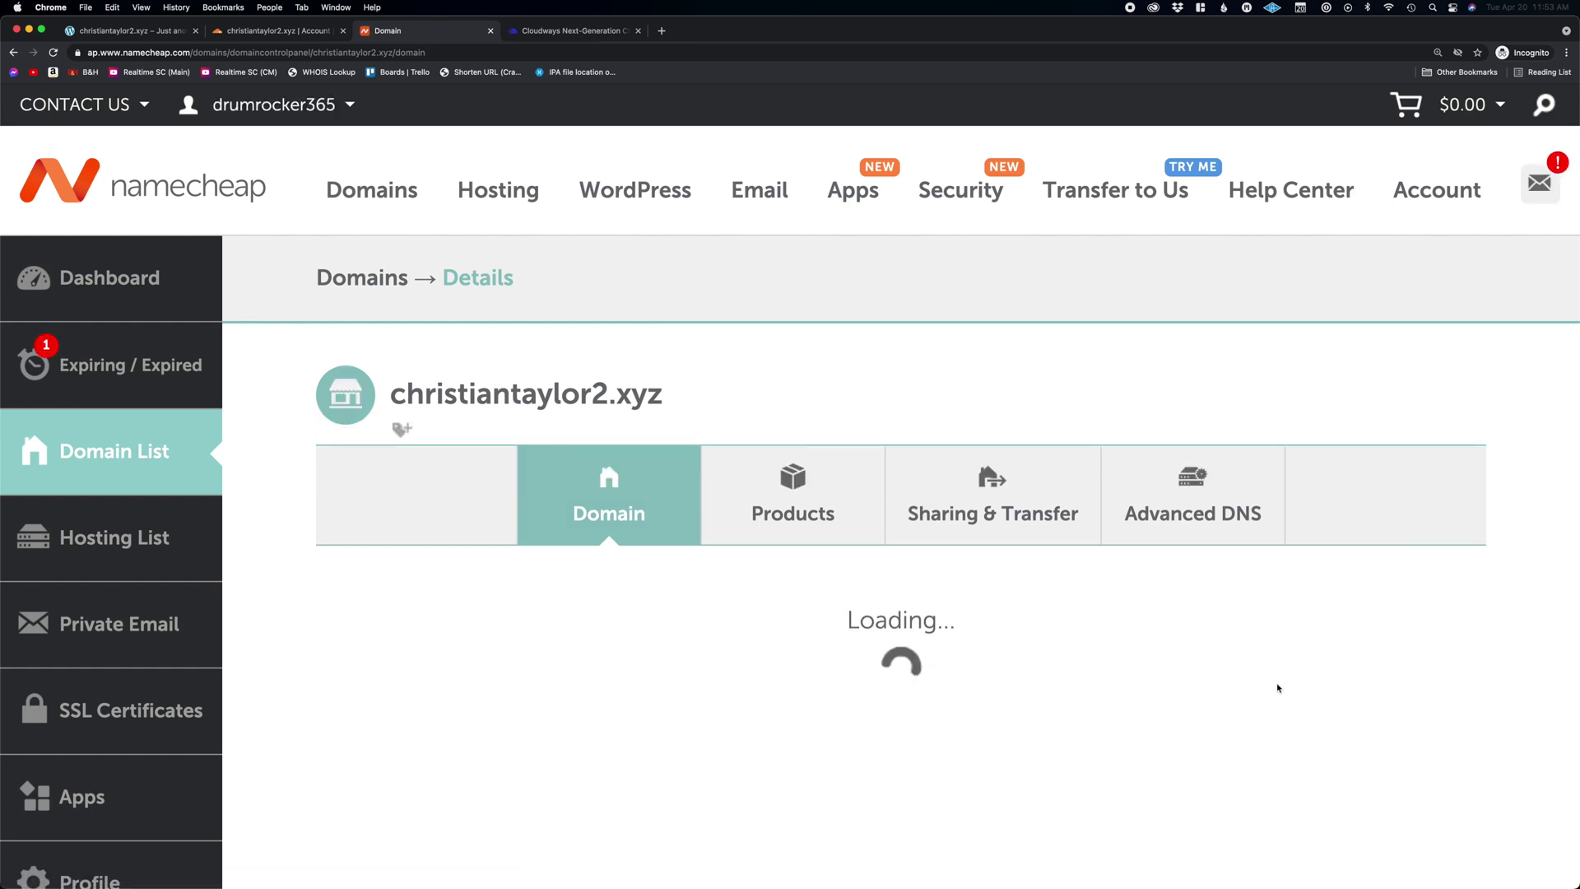
scroll(1278, 688, "down", 5)
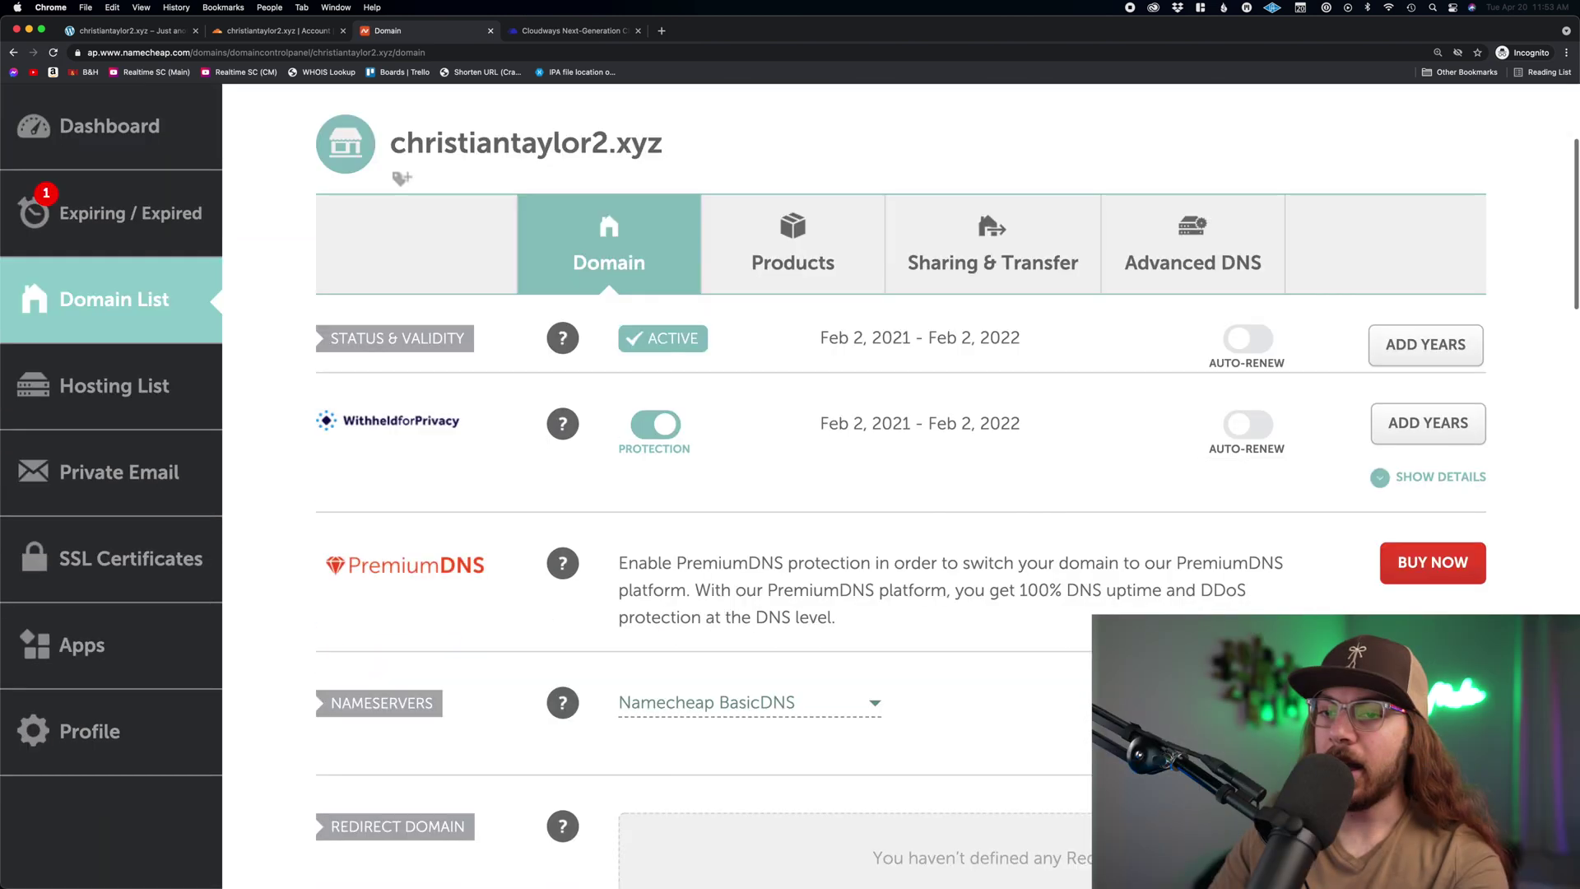
scroll(901, 479, "down", 2)
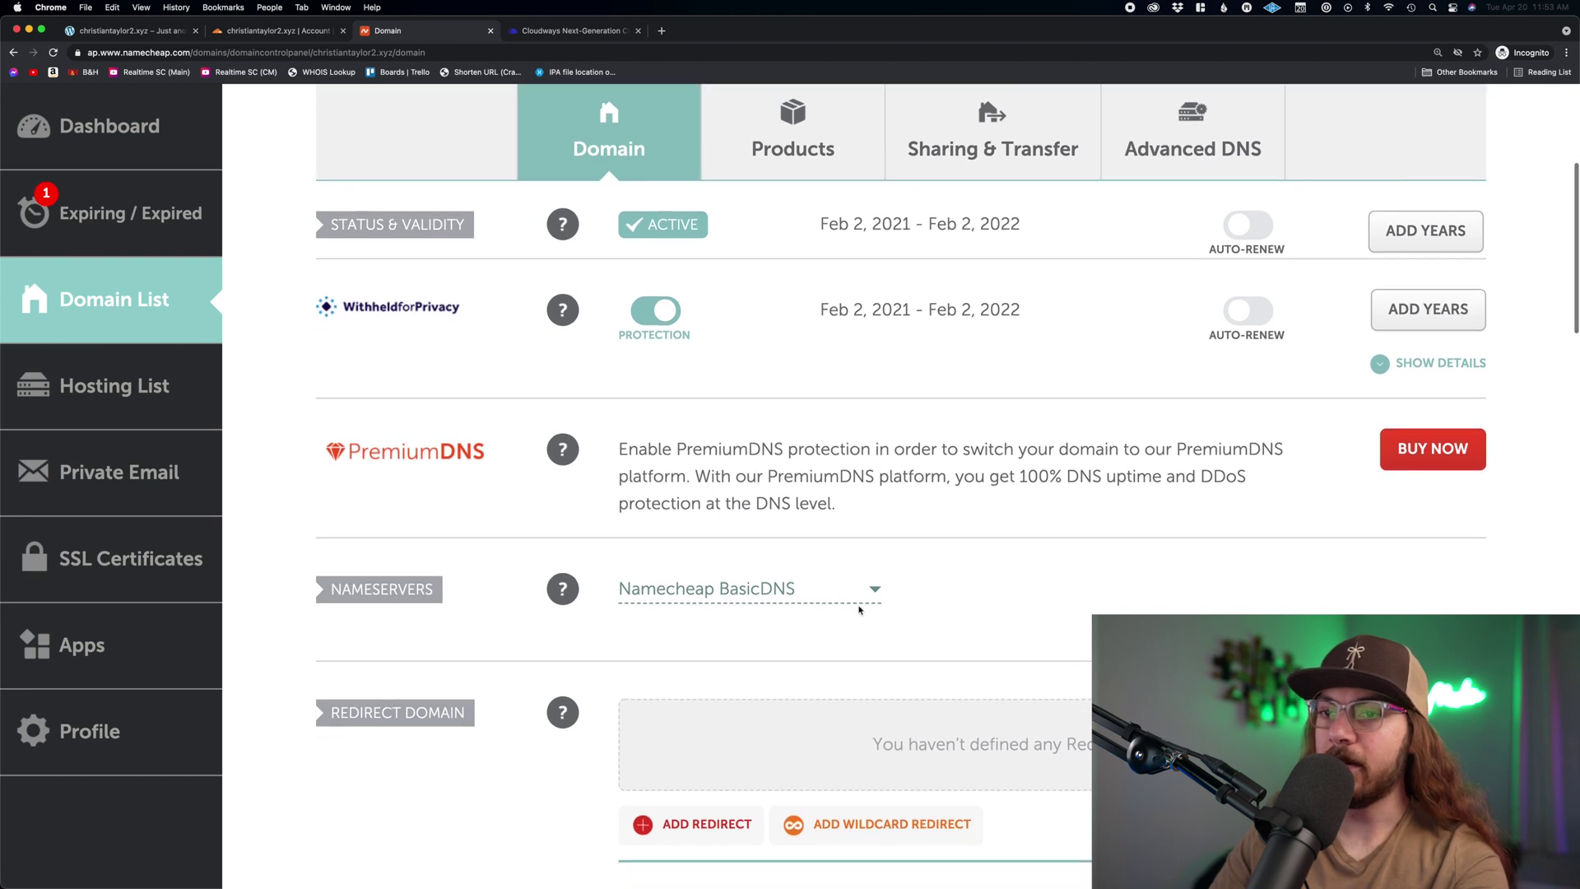
left_click(764, 590)
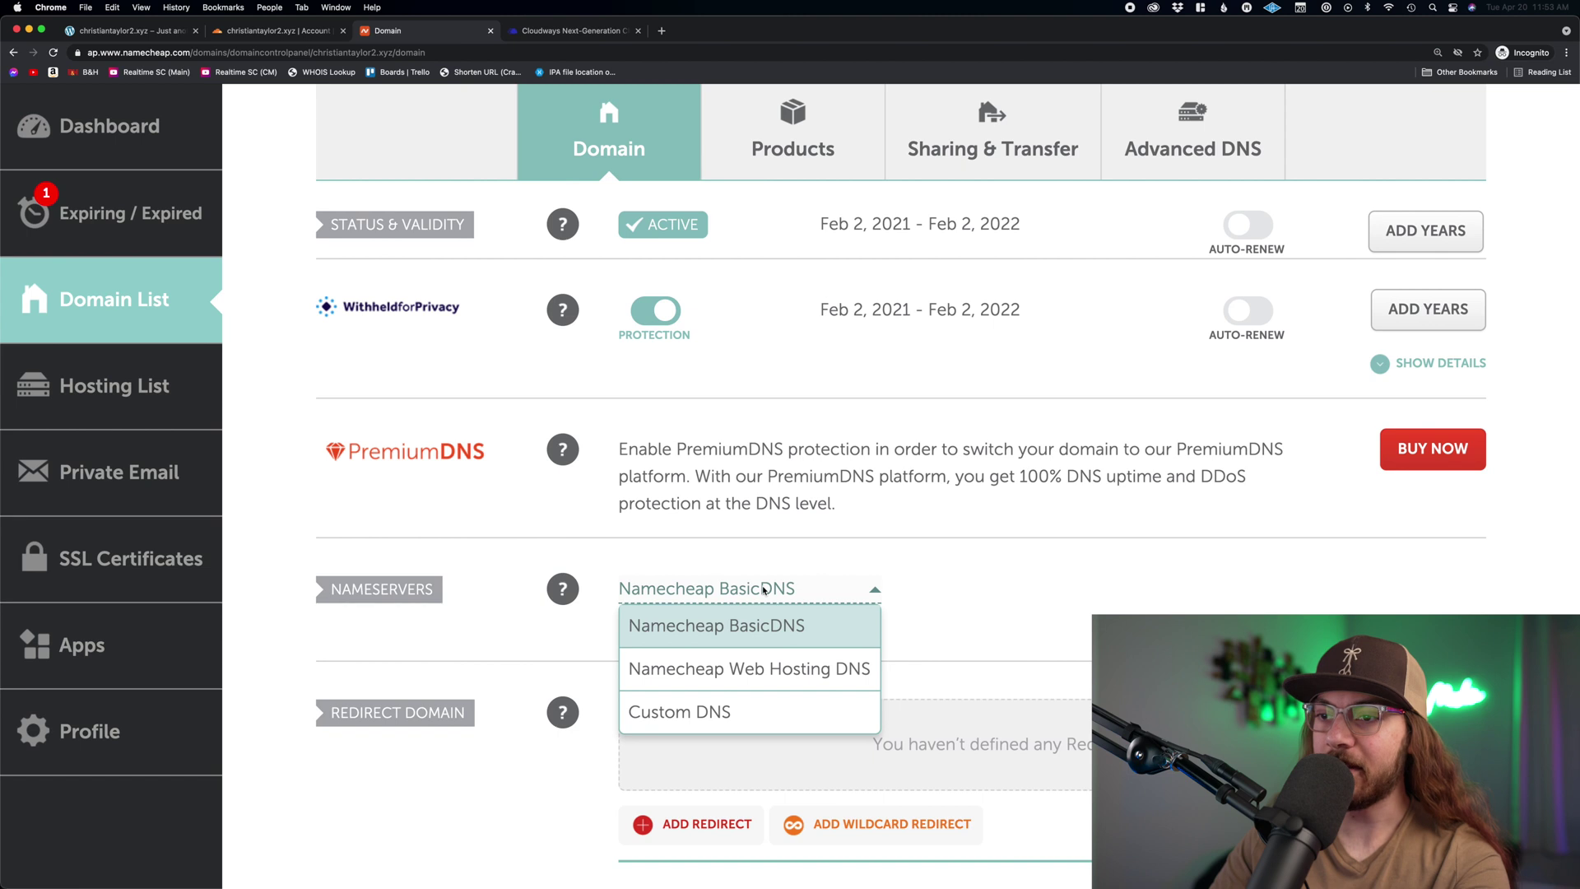
left_click(761, 713)
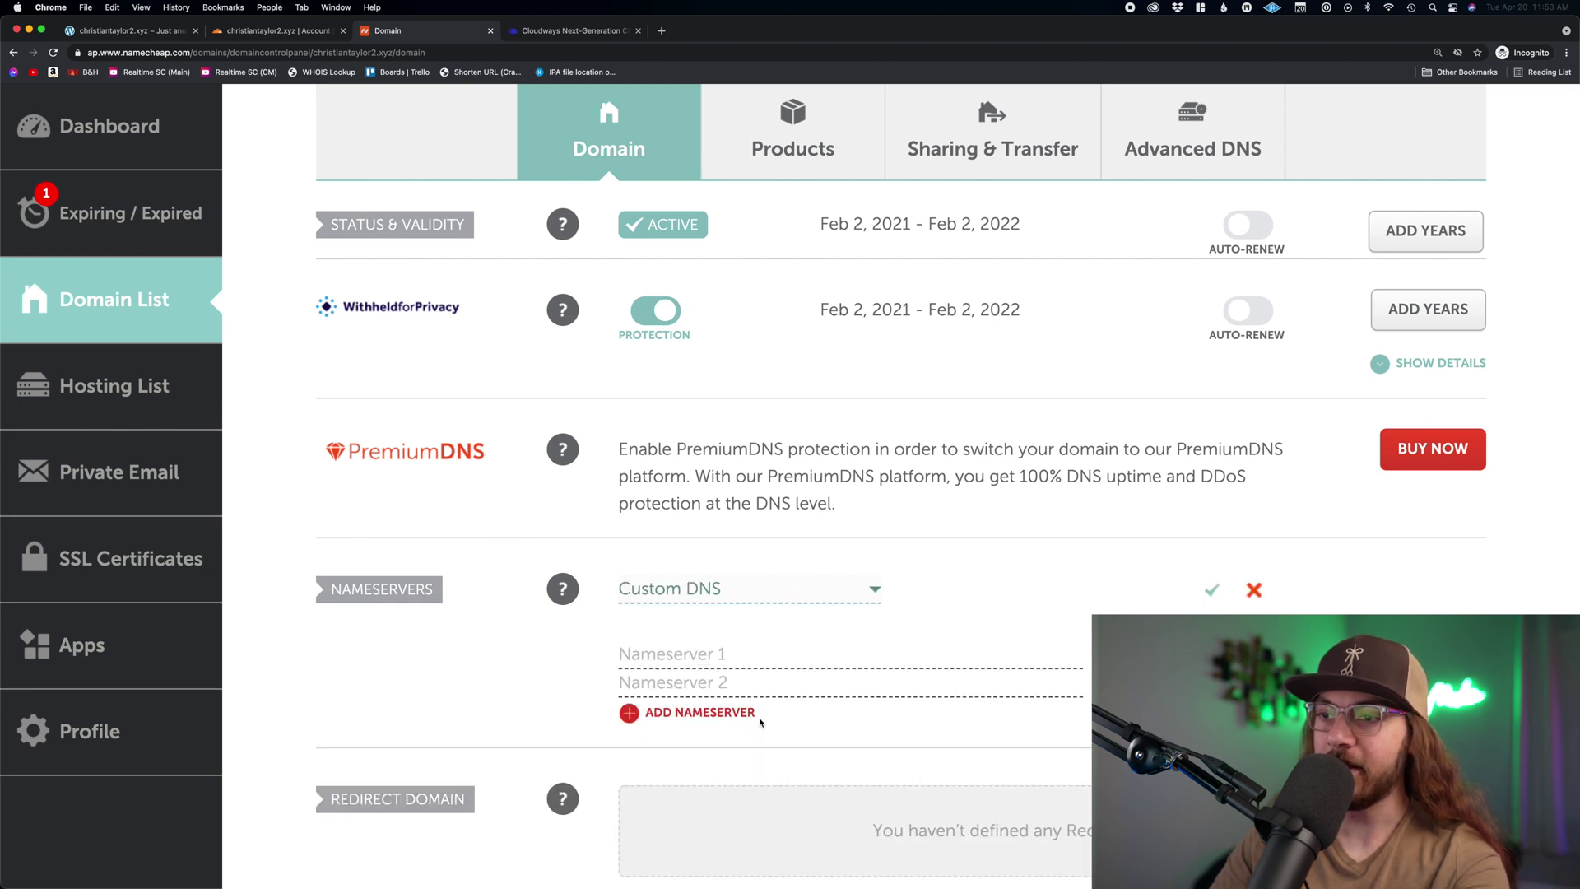
left_click(741, 659)
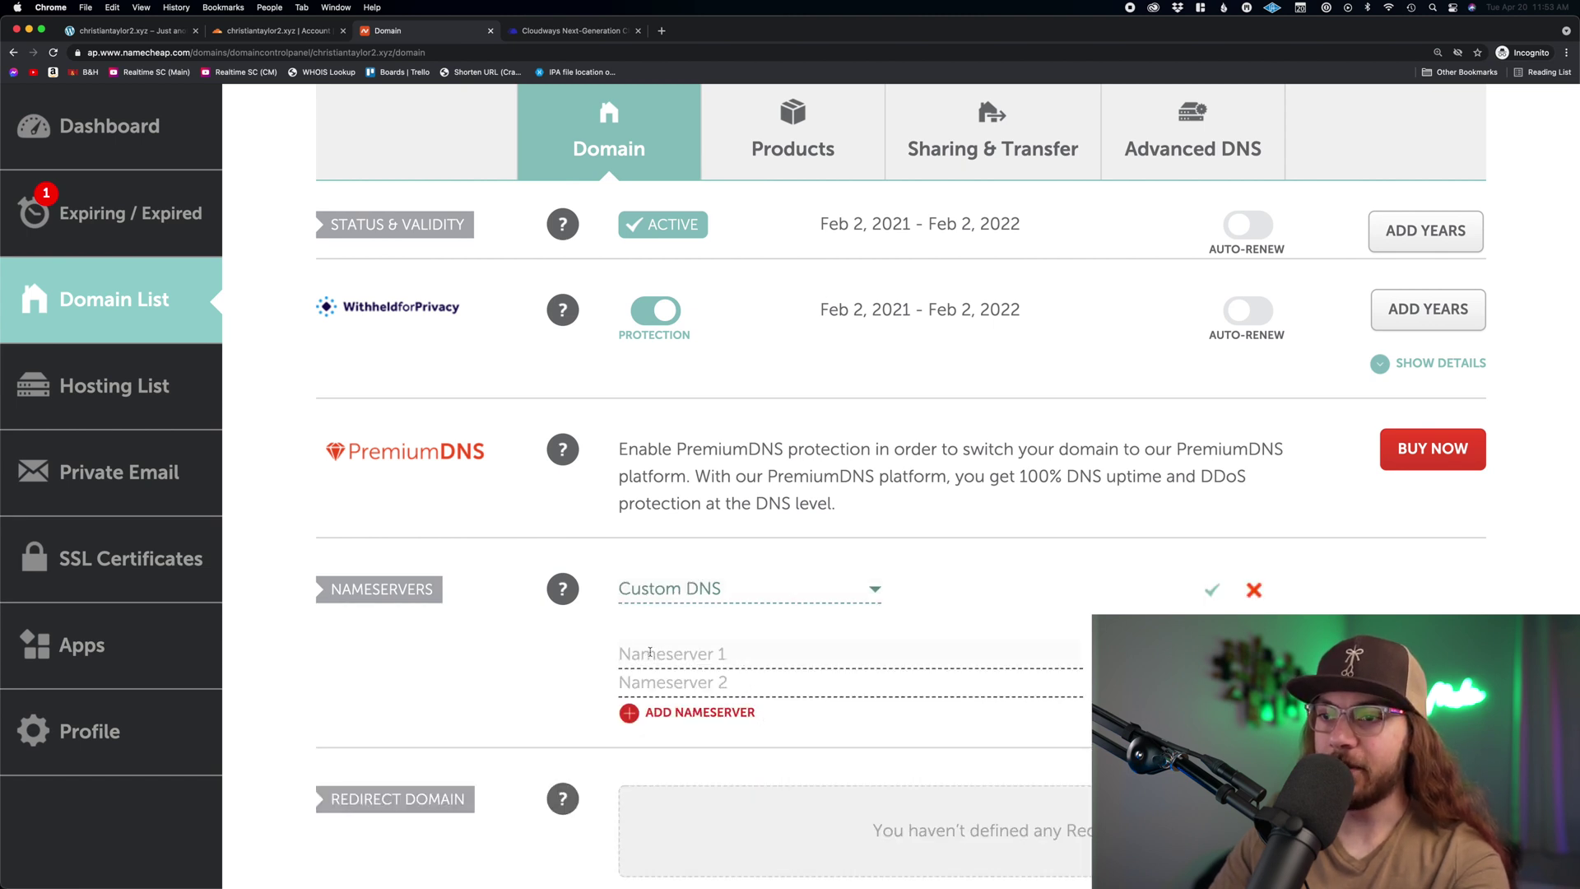
type("nick.ns.cloudflare.com")
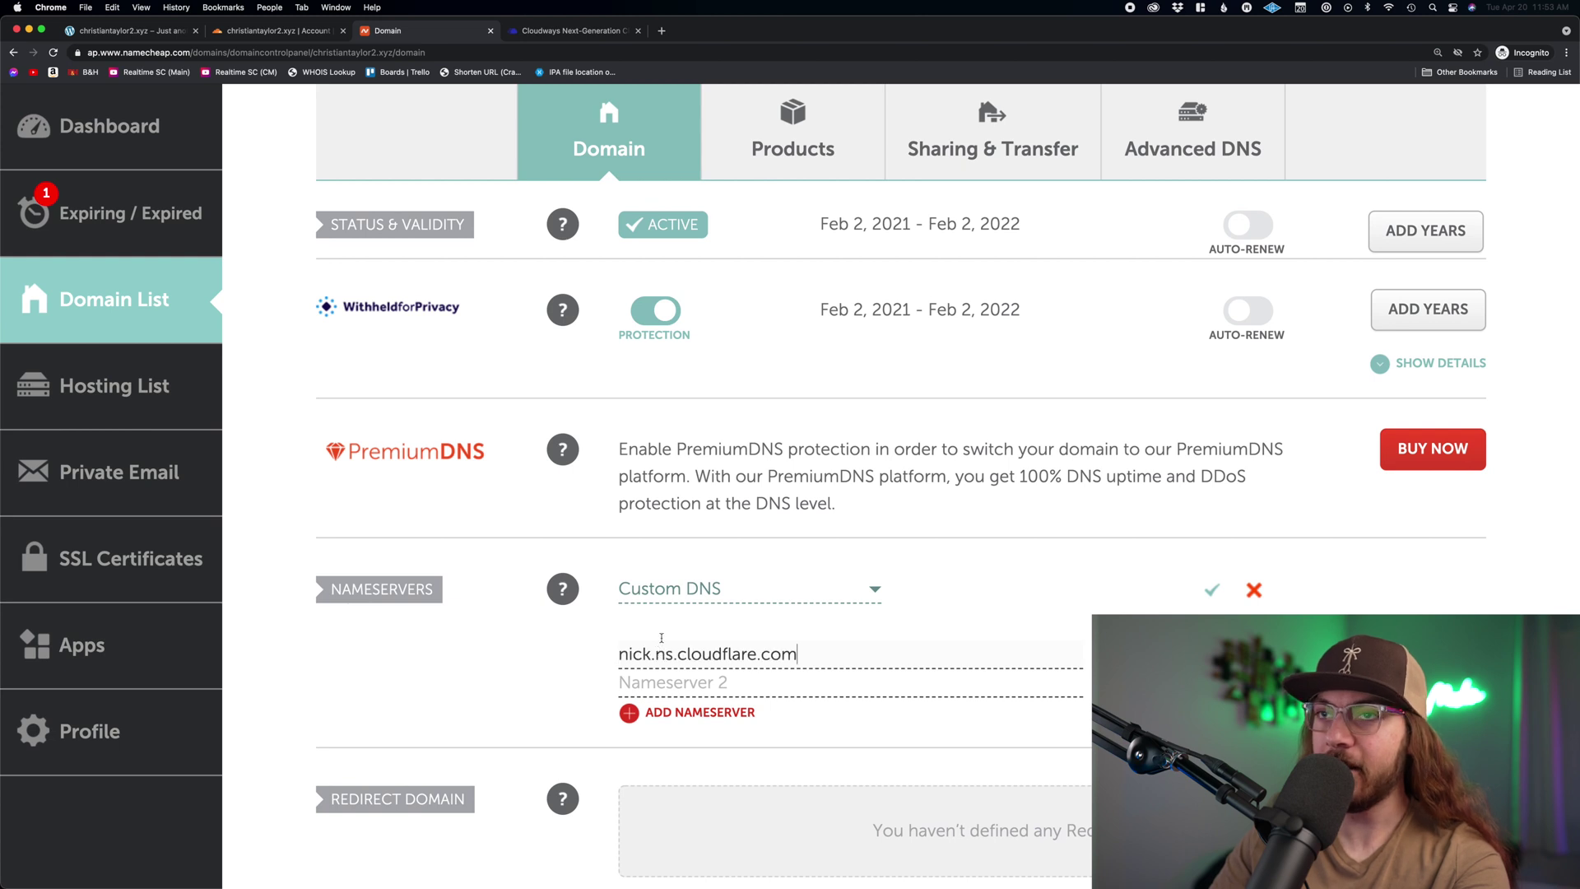
- Add serenity.ns.cloudflare.com as the second nameserver and save the change
left_click(277, 38)
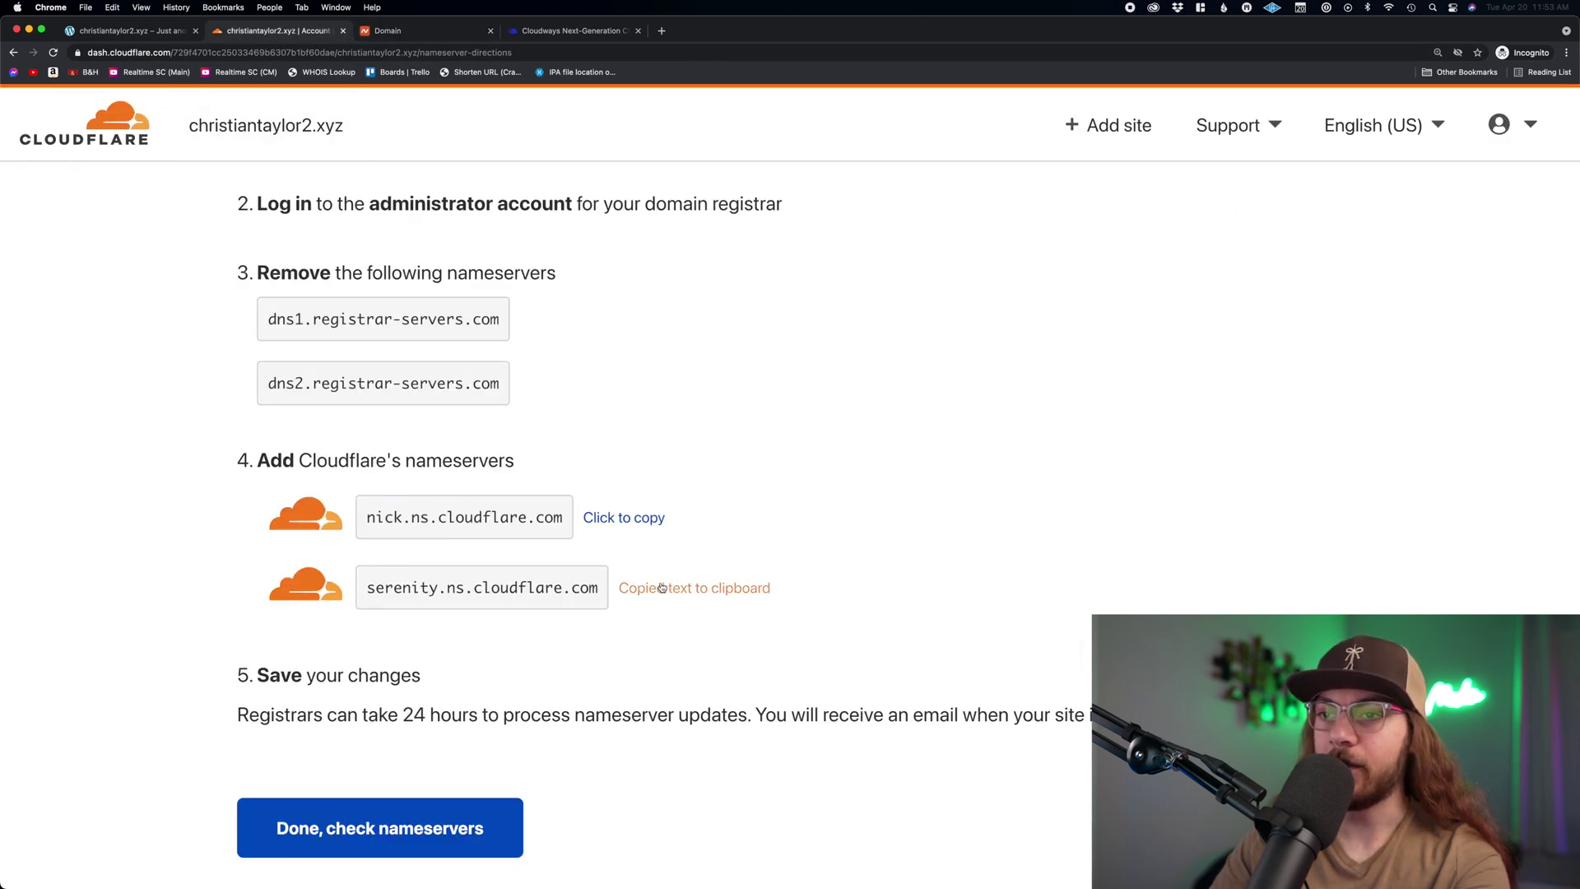
left_click(422, 37)
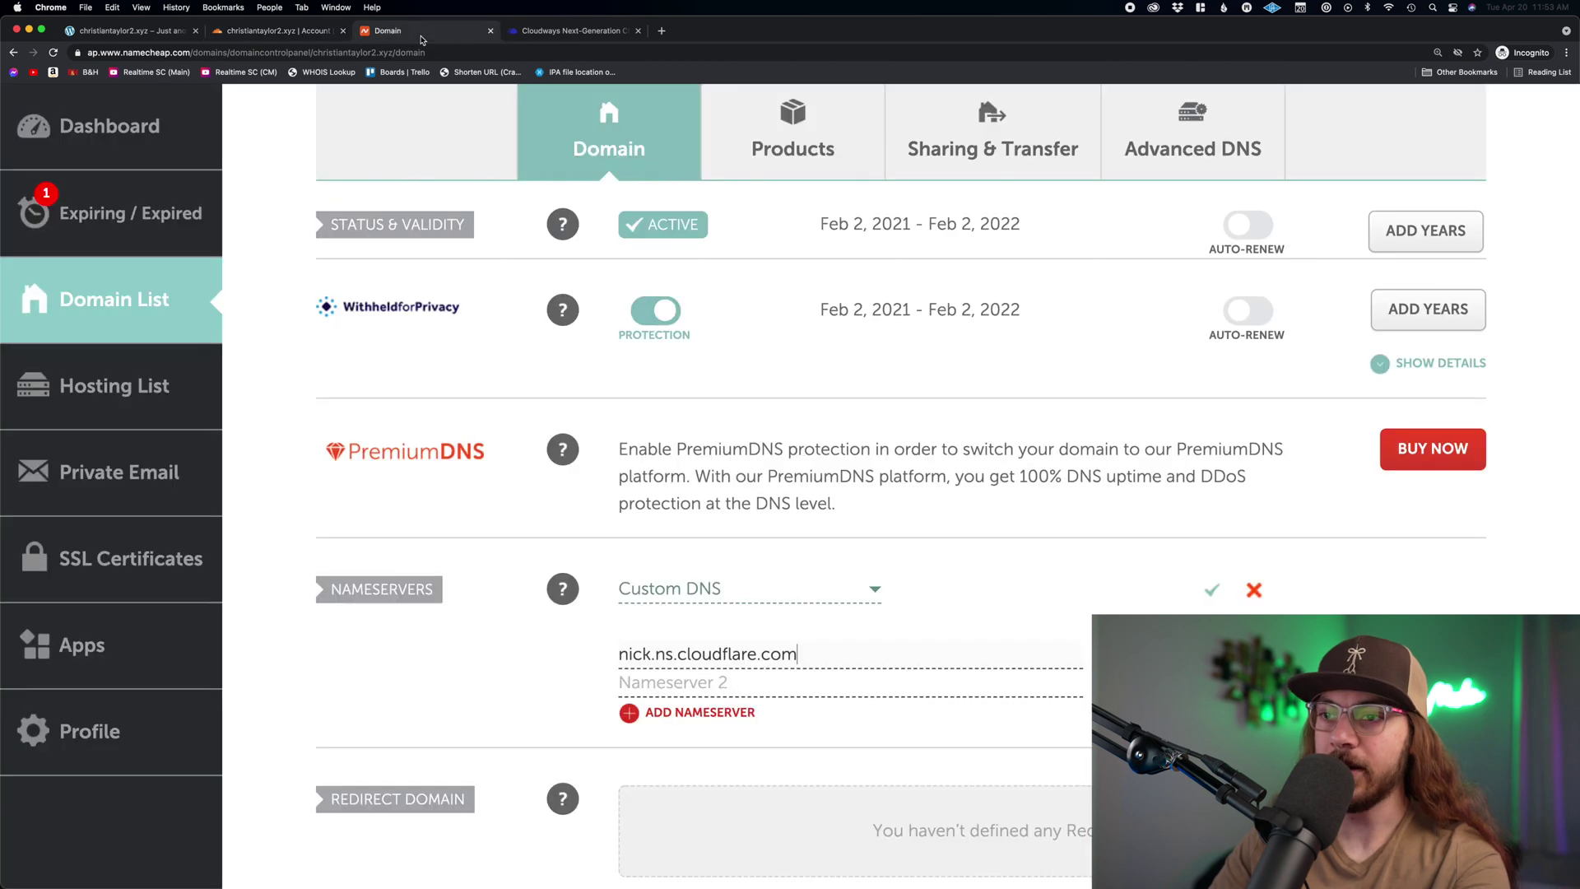
type("serenity.ns.cloudflare.com")
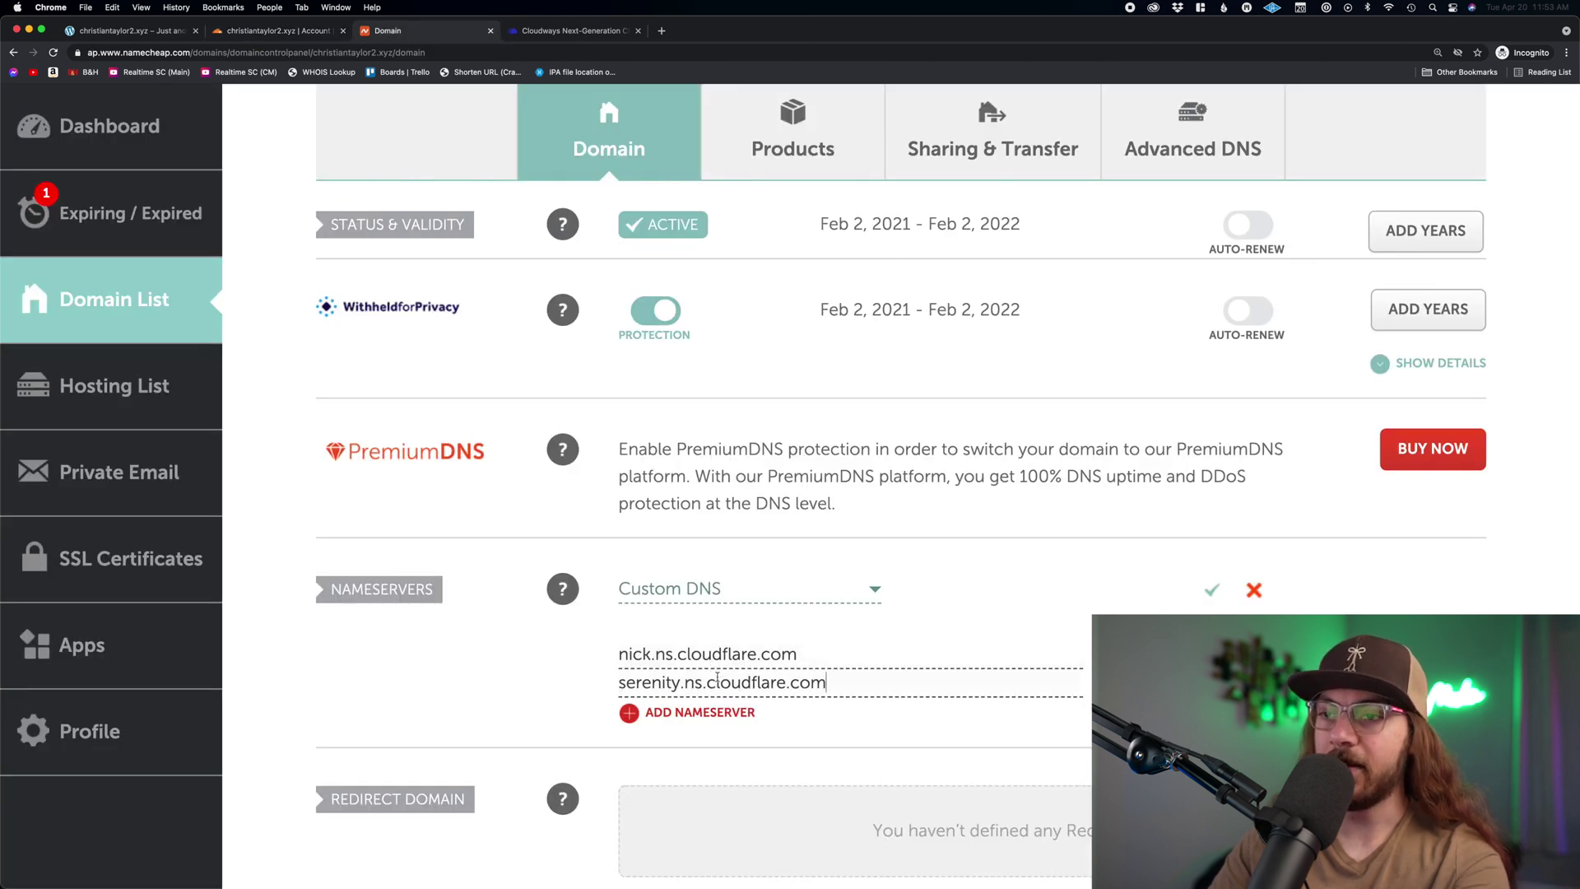
left_click(1212, 589)
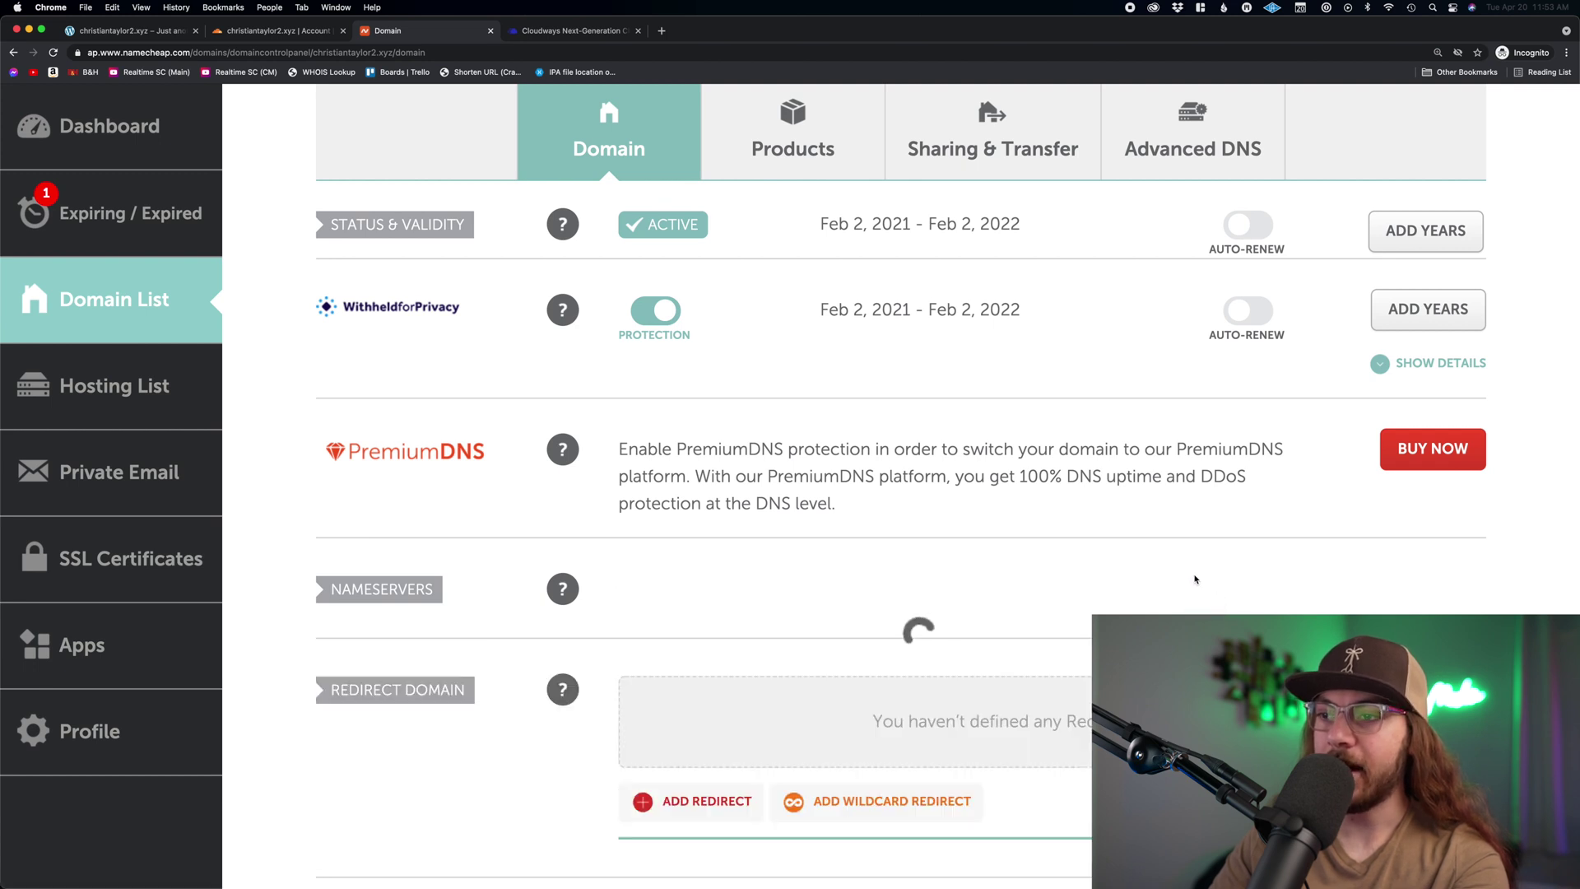
left_click(278, 30)
- Choose 'Done, check nameservers', then 'Finish later' on the Quick Start Guide
left_click(482, 822)
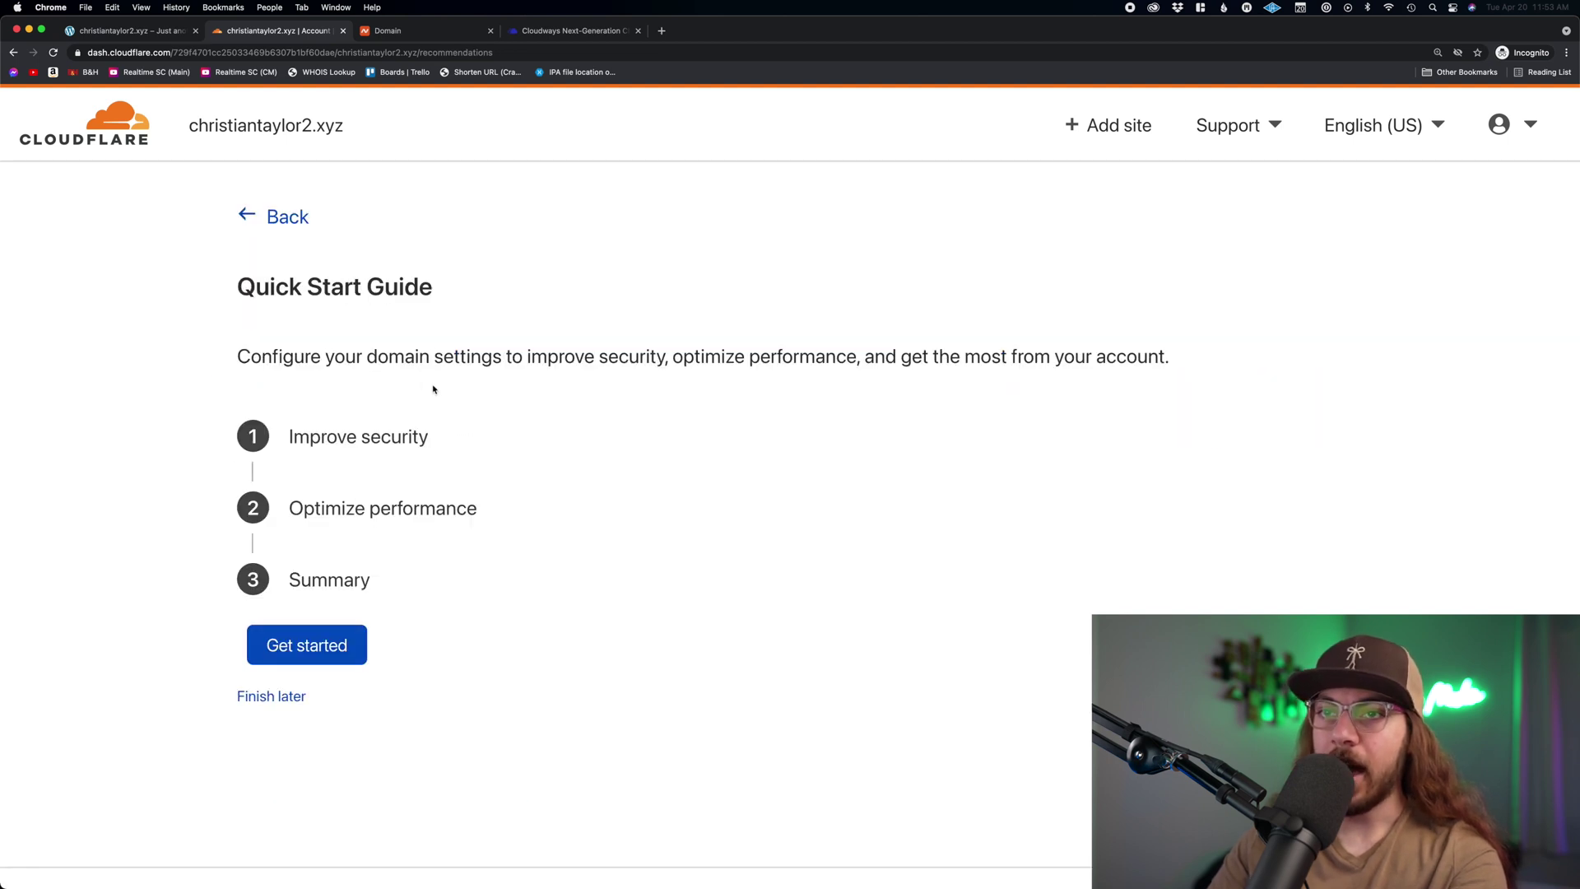
left_click(271, 696)
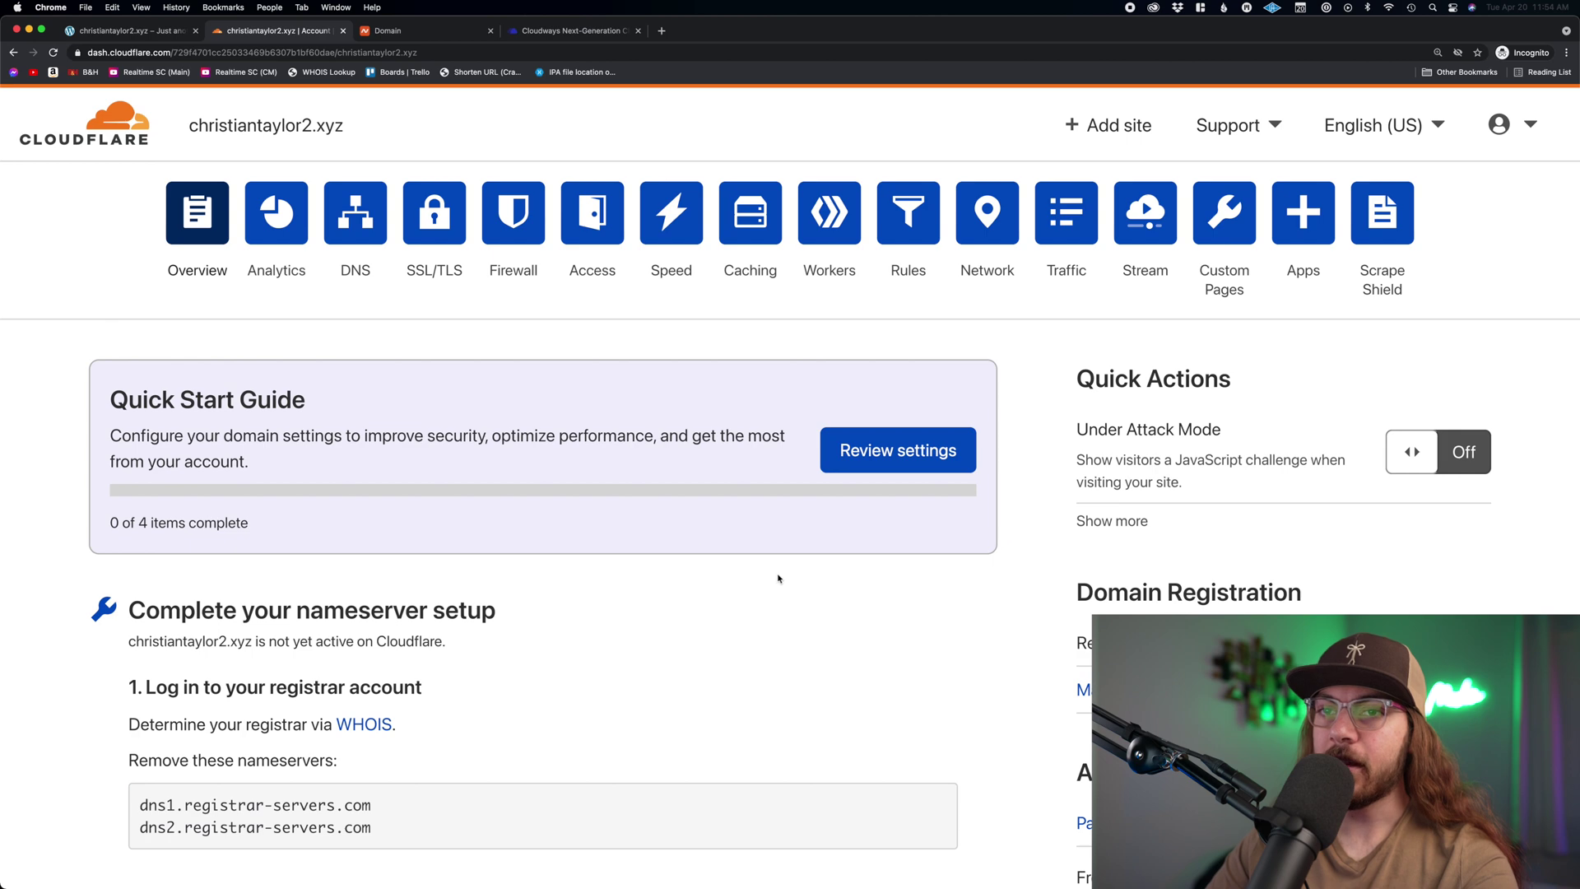
- Run a nameserver check for christiantaylor2.xyz and reload the dashboard
scroll(779, 579, "down", 5)
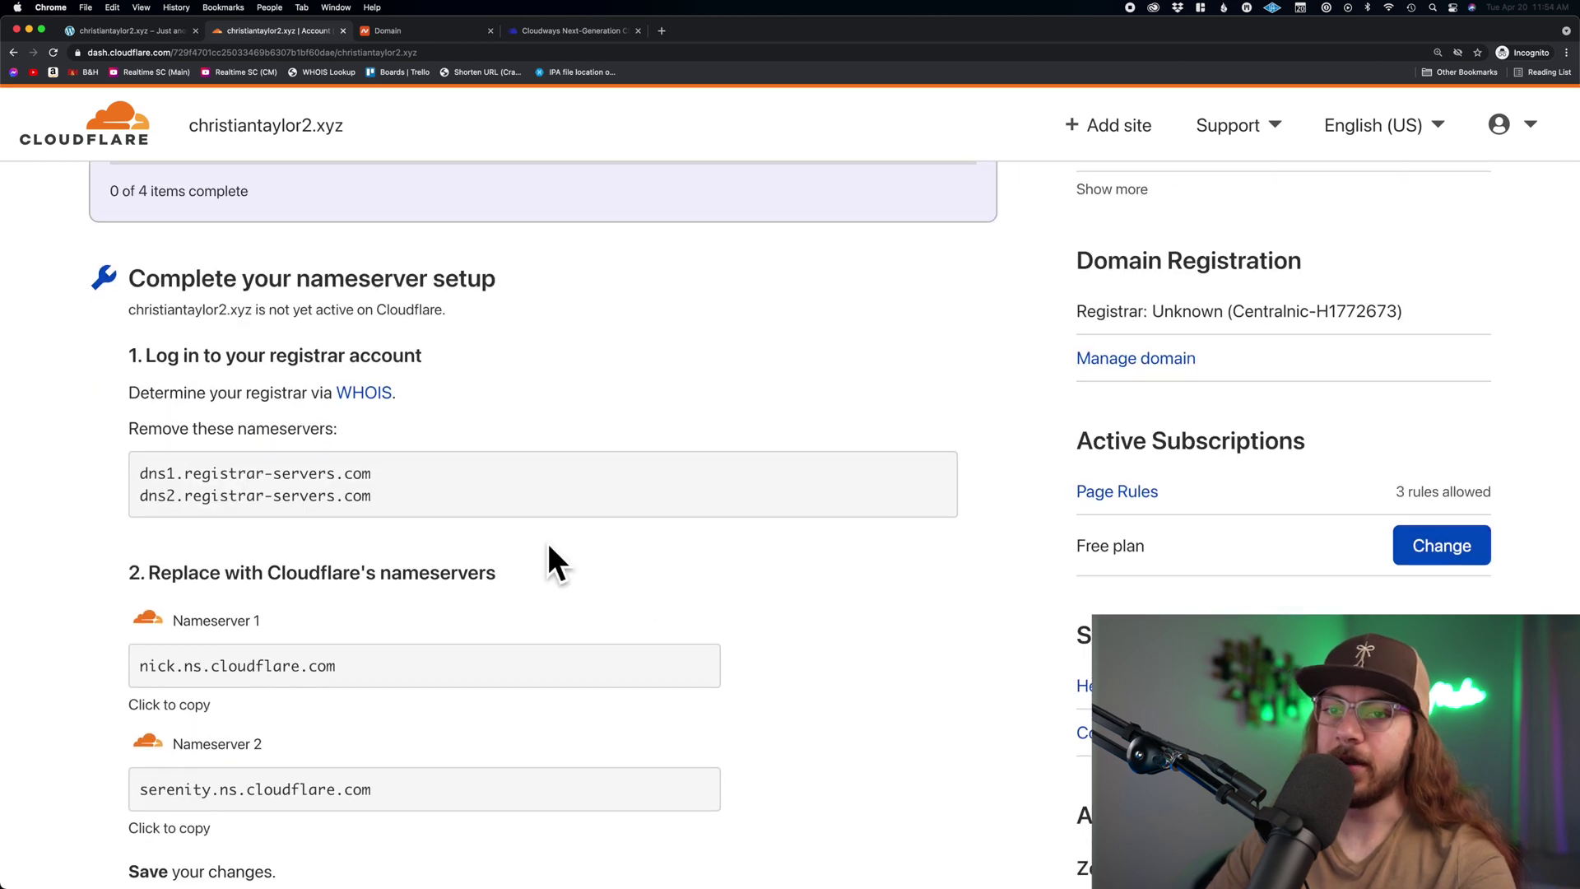
scroll(552, 564, "down", 6)
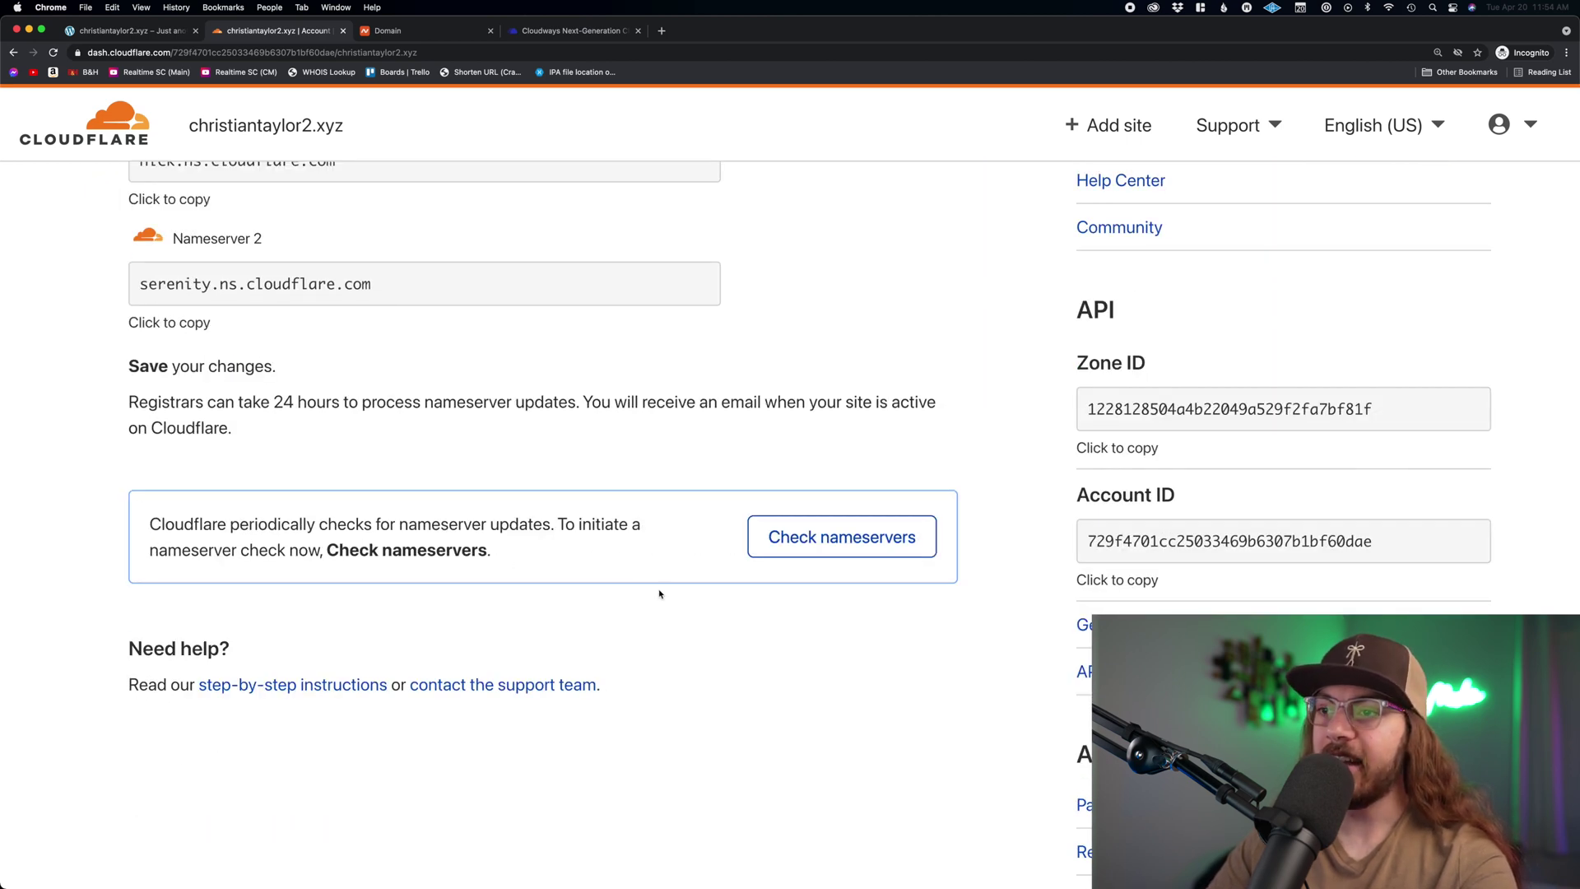
left_click(851, 550)
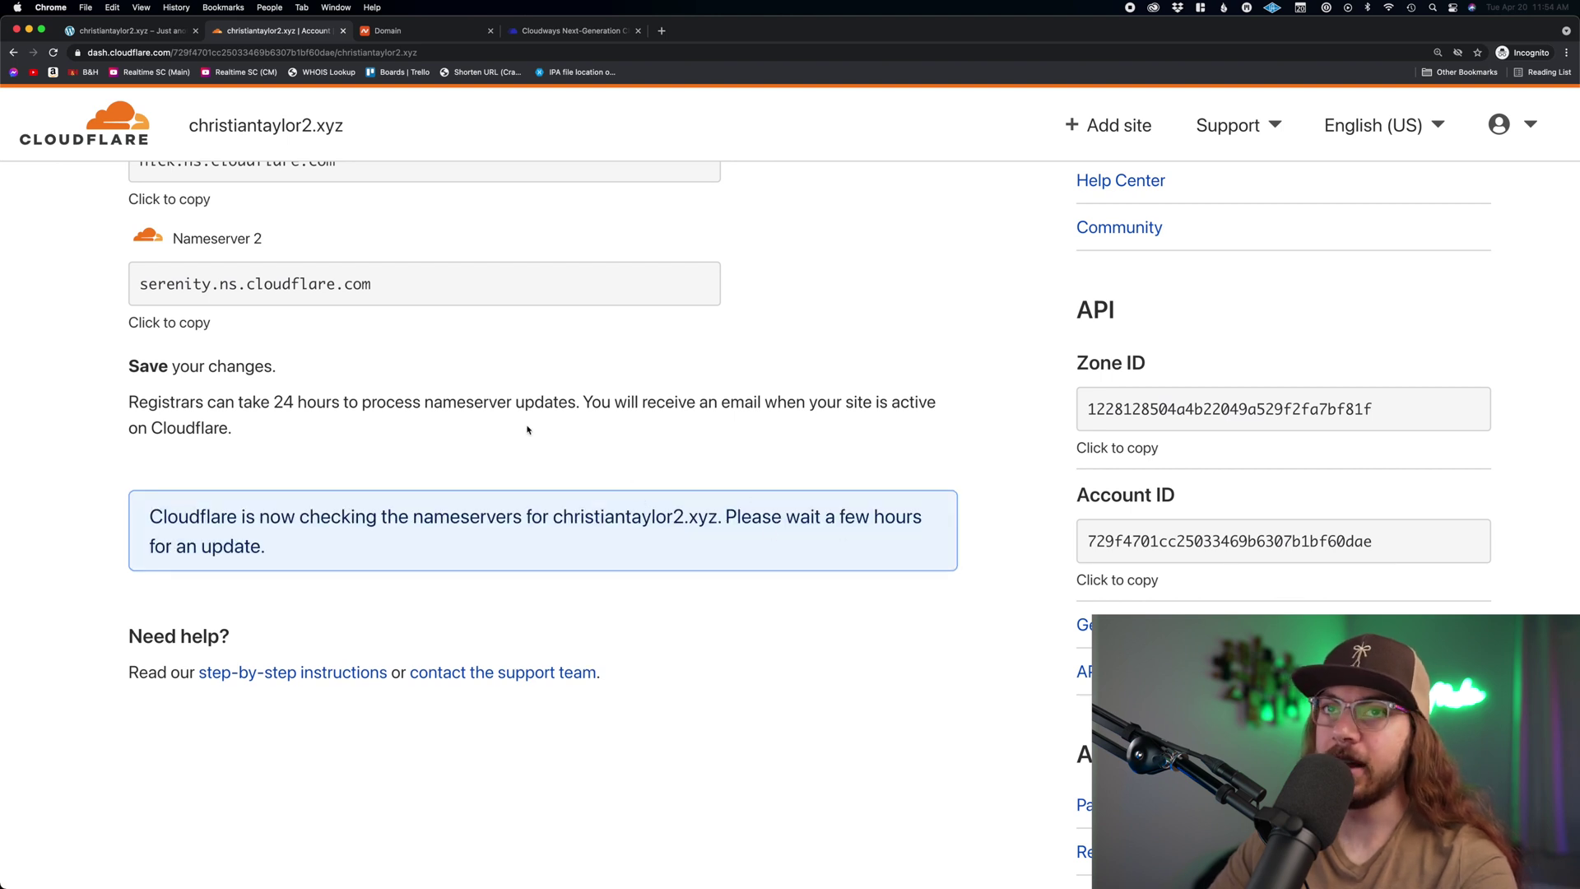
left_click(53, 52)
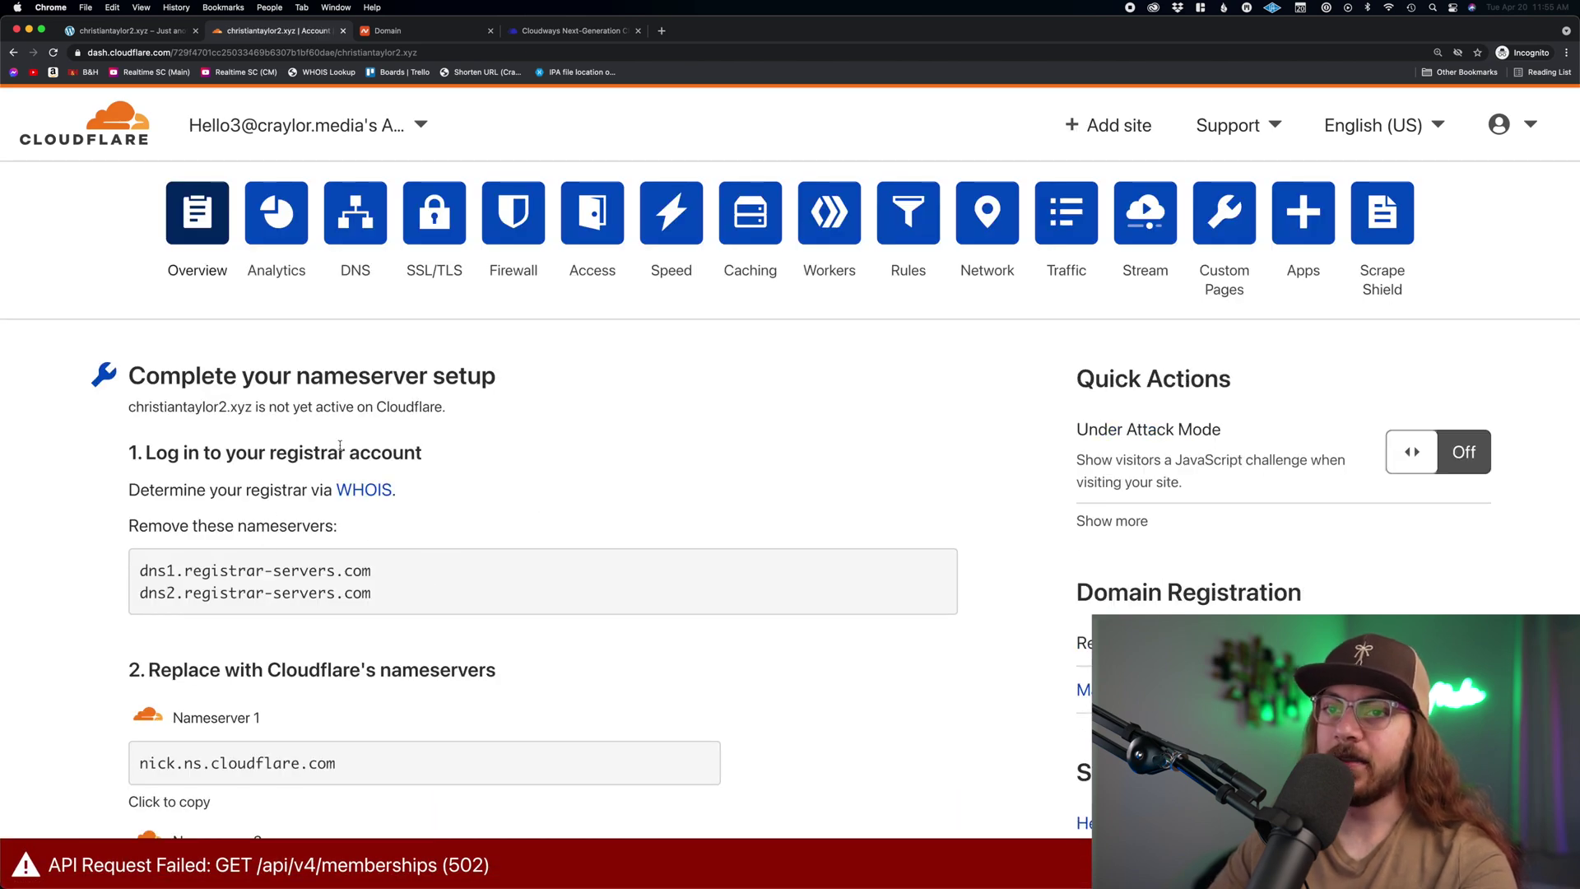
- Show christiantaylor1.xyz's 'Cloudflare is now protecting your site' confirmation
left_click_drag(395, 599, 137, 568)
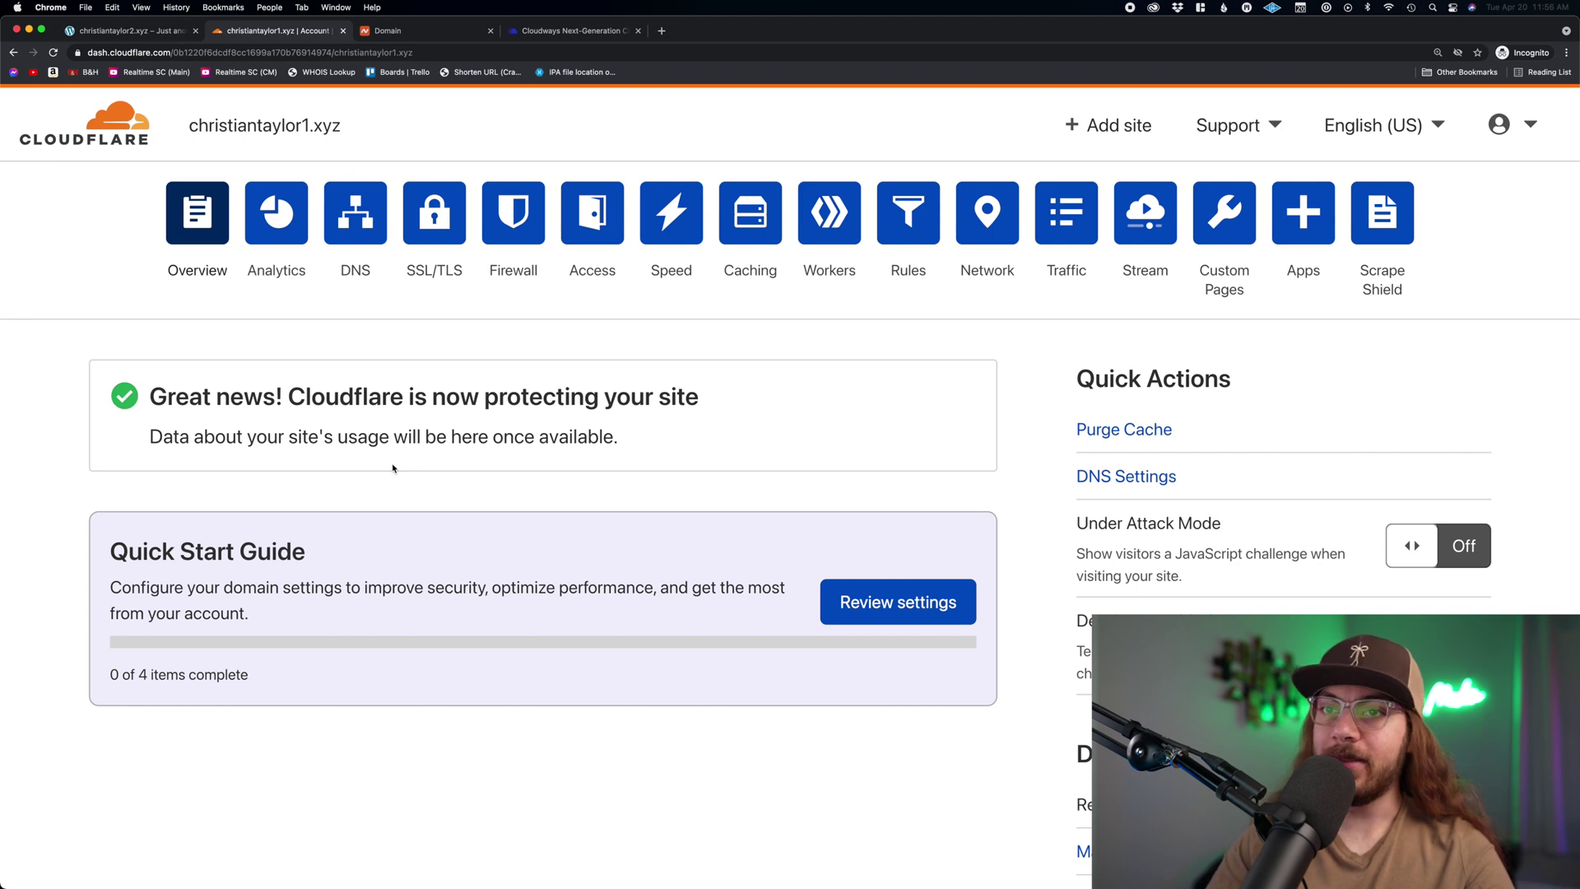
left_click_drag(282, 400, 663, 441)
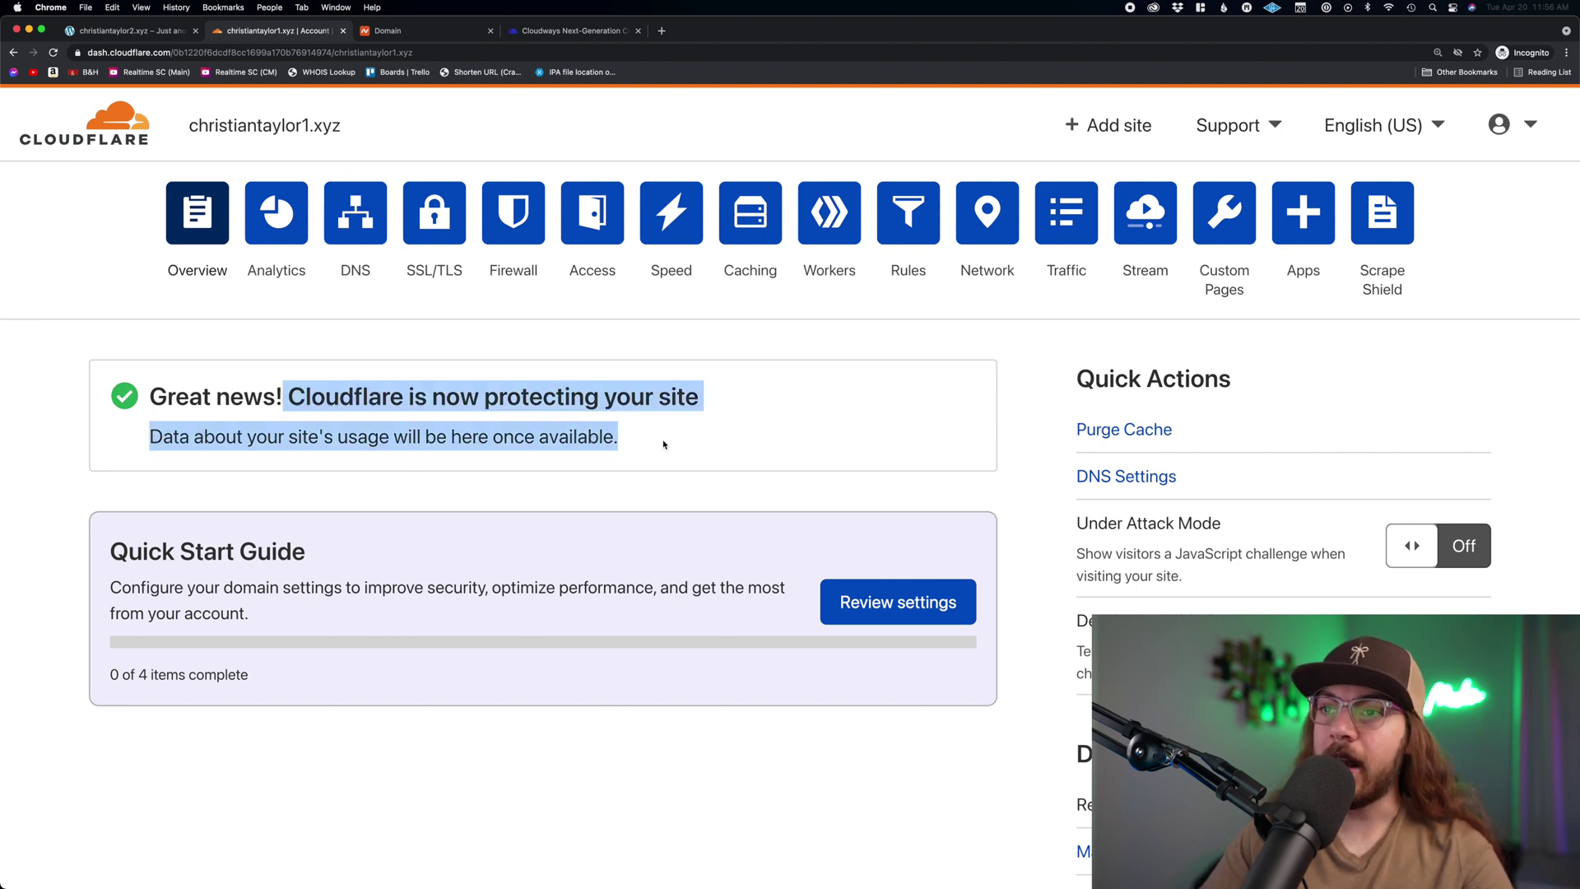
left_click(664, 443)
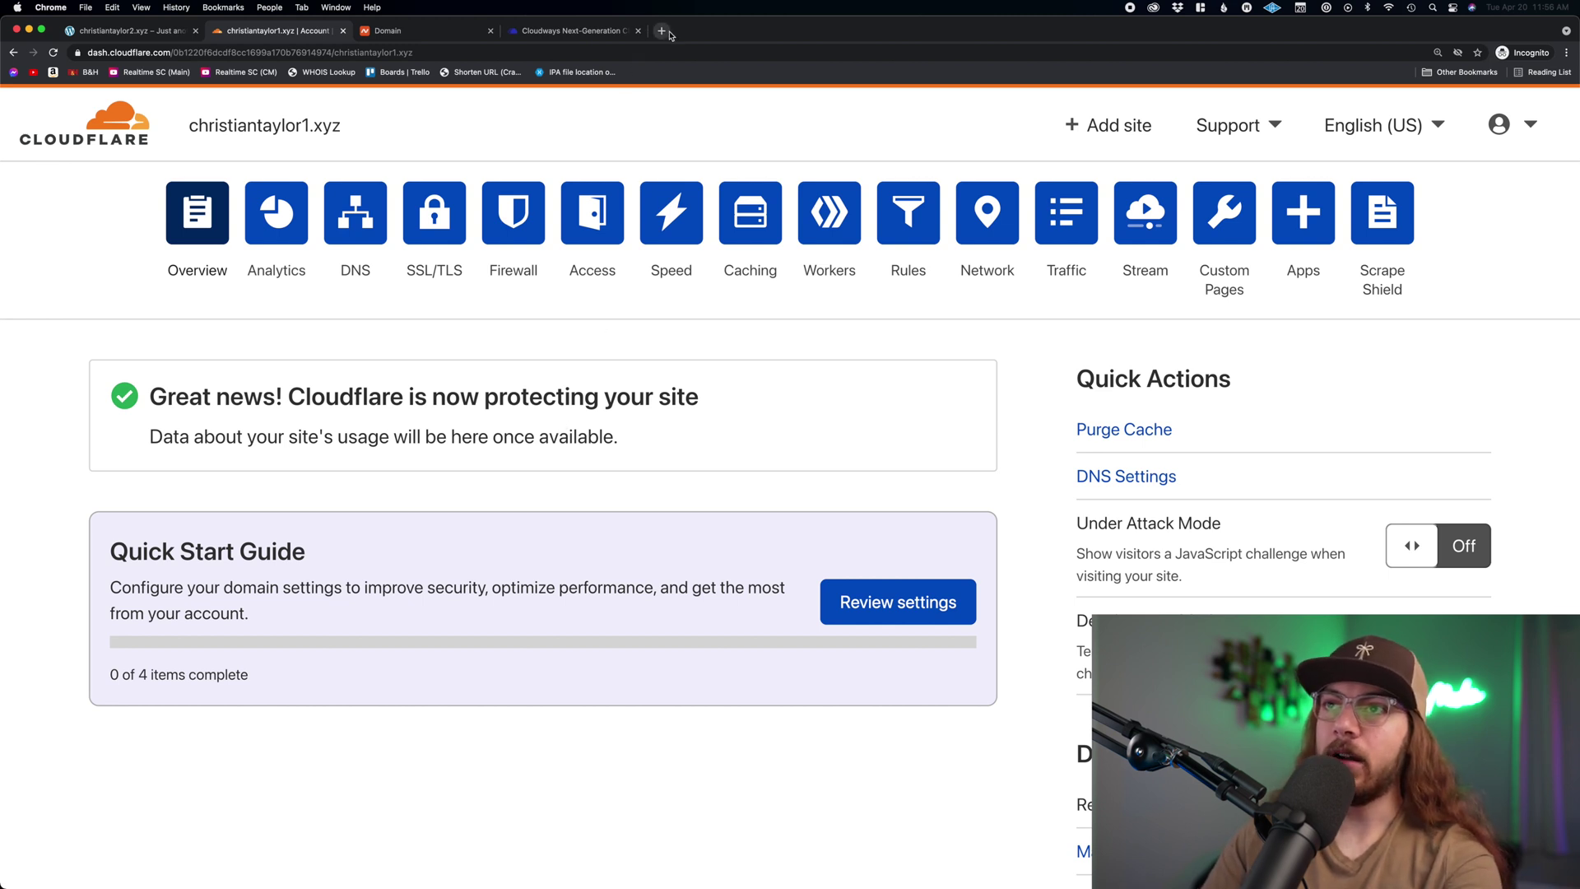
left_click(662, 31)
type("christiantaylor1.xyz")
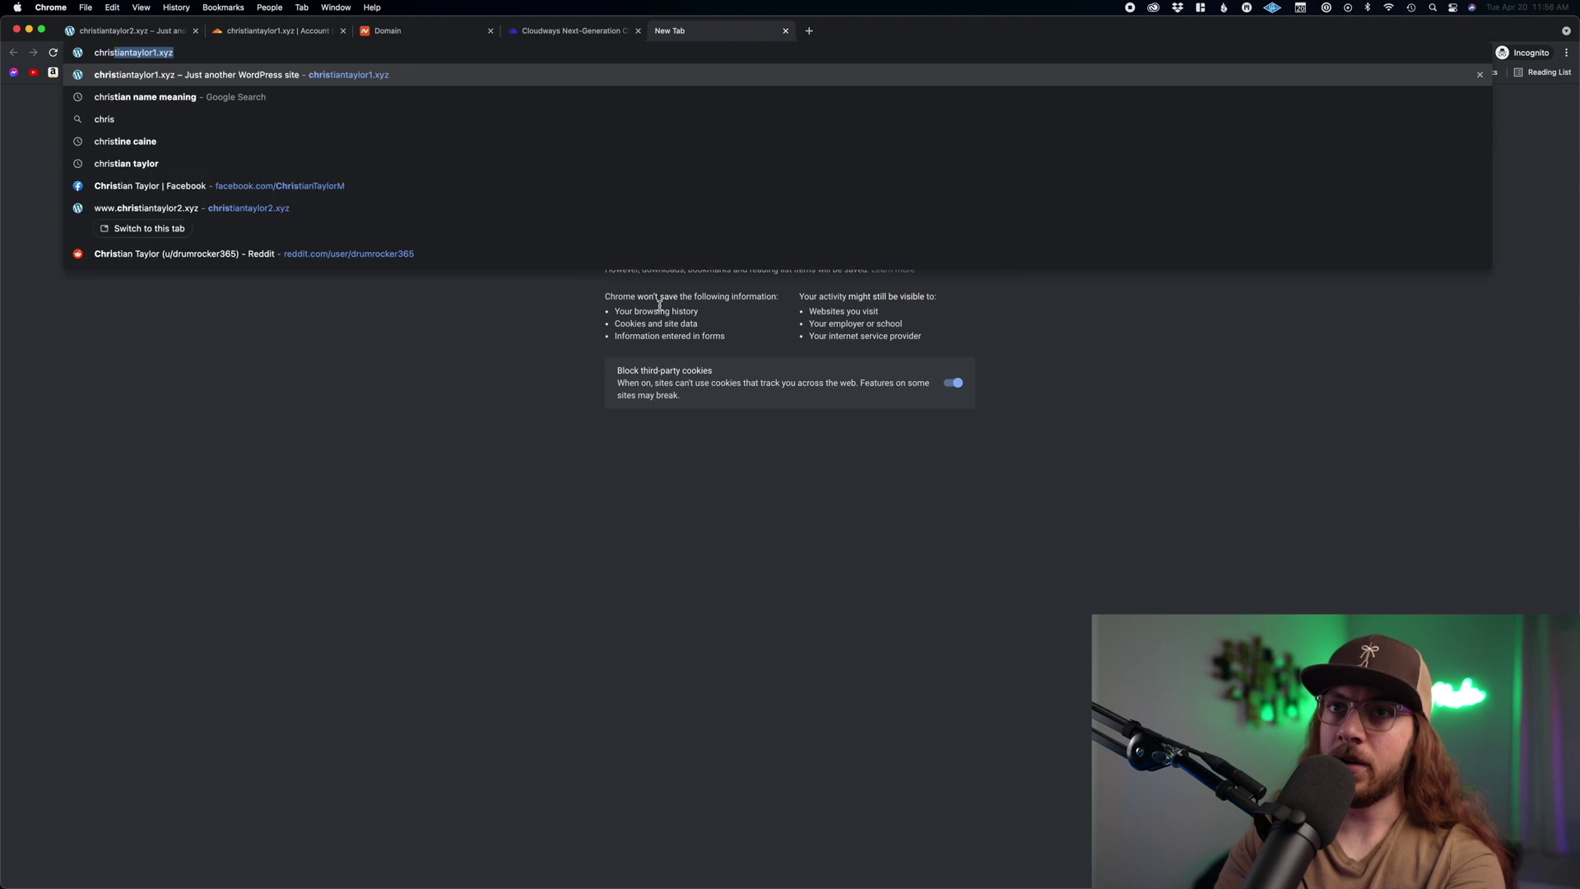
key("Return")
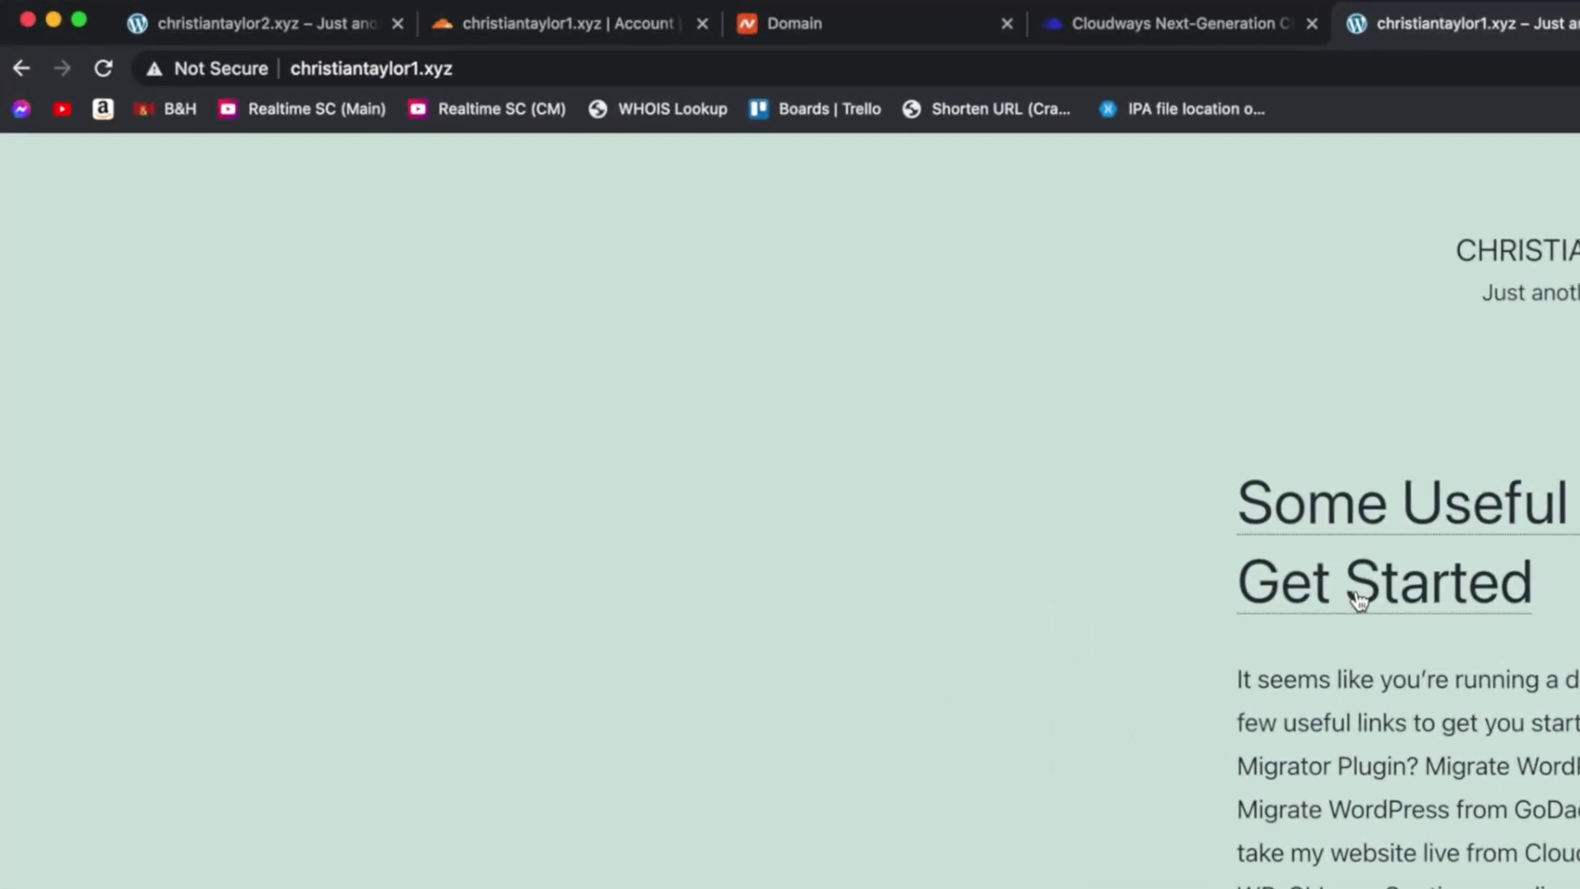
left_click(460, 64)
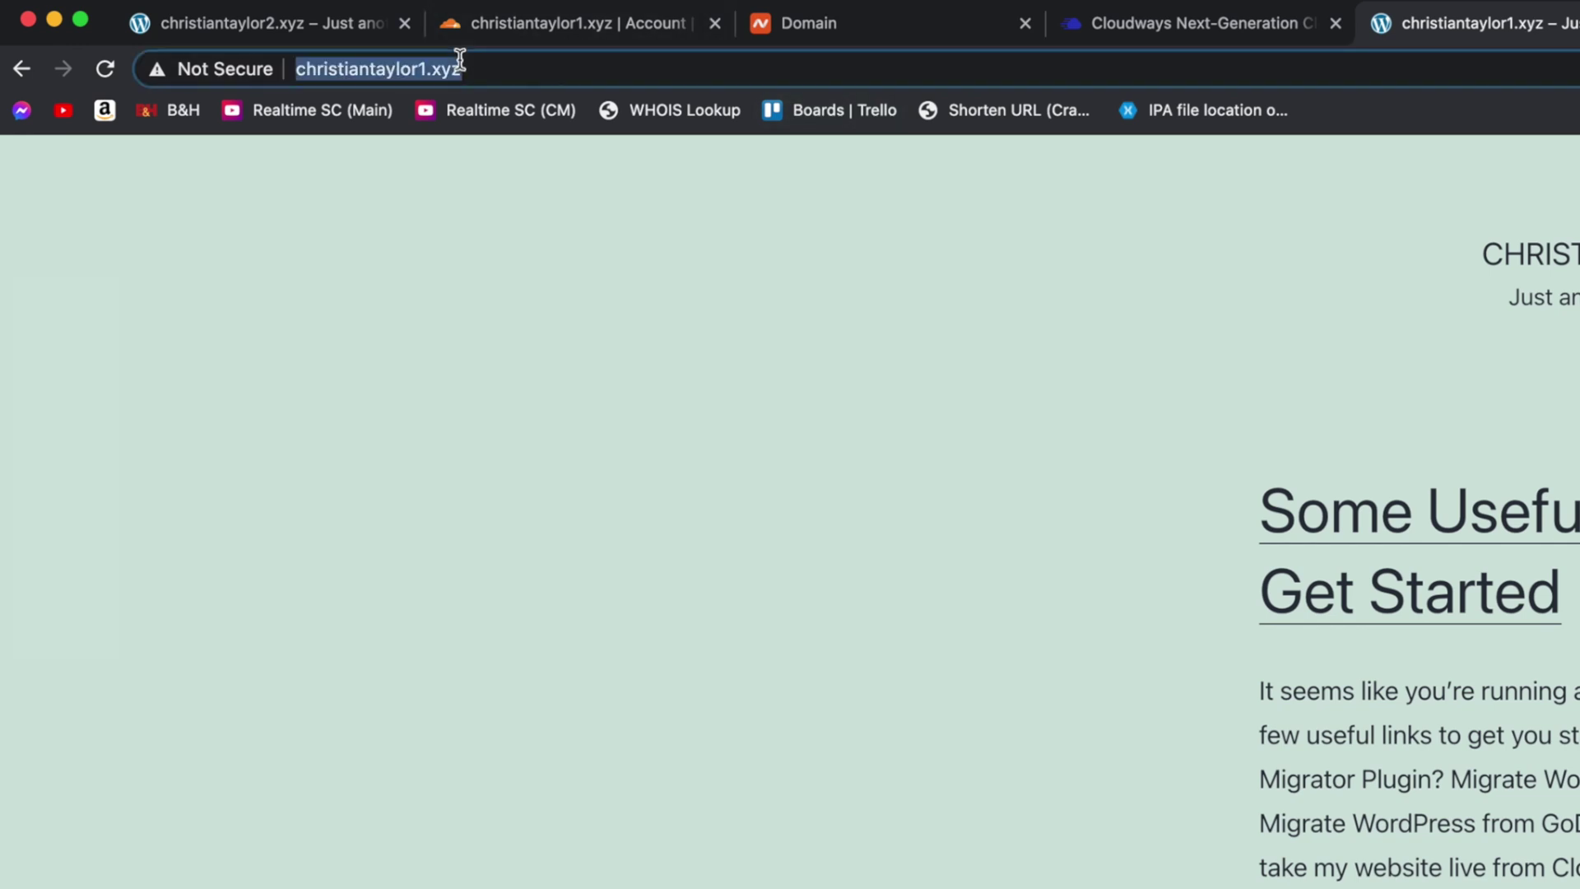
key("Left")
type("https")
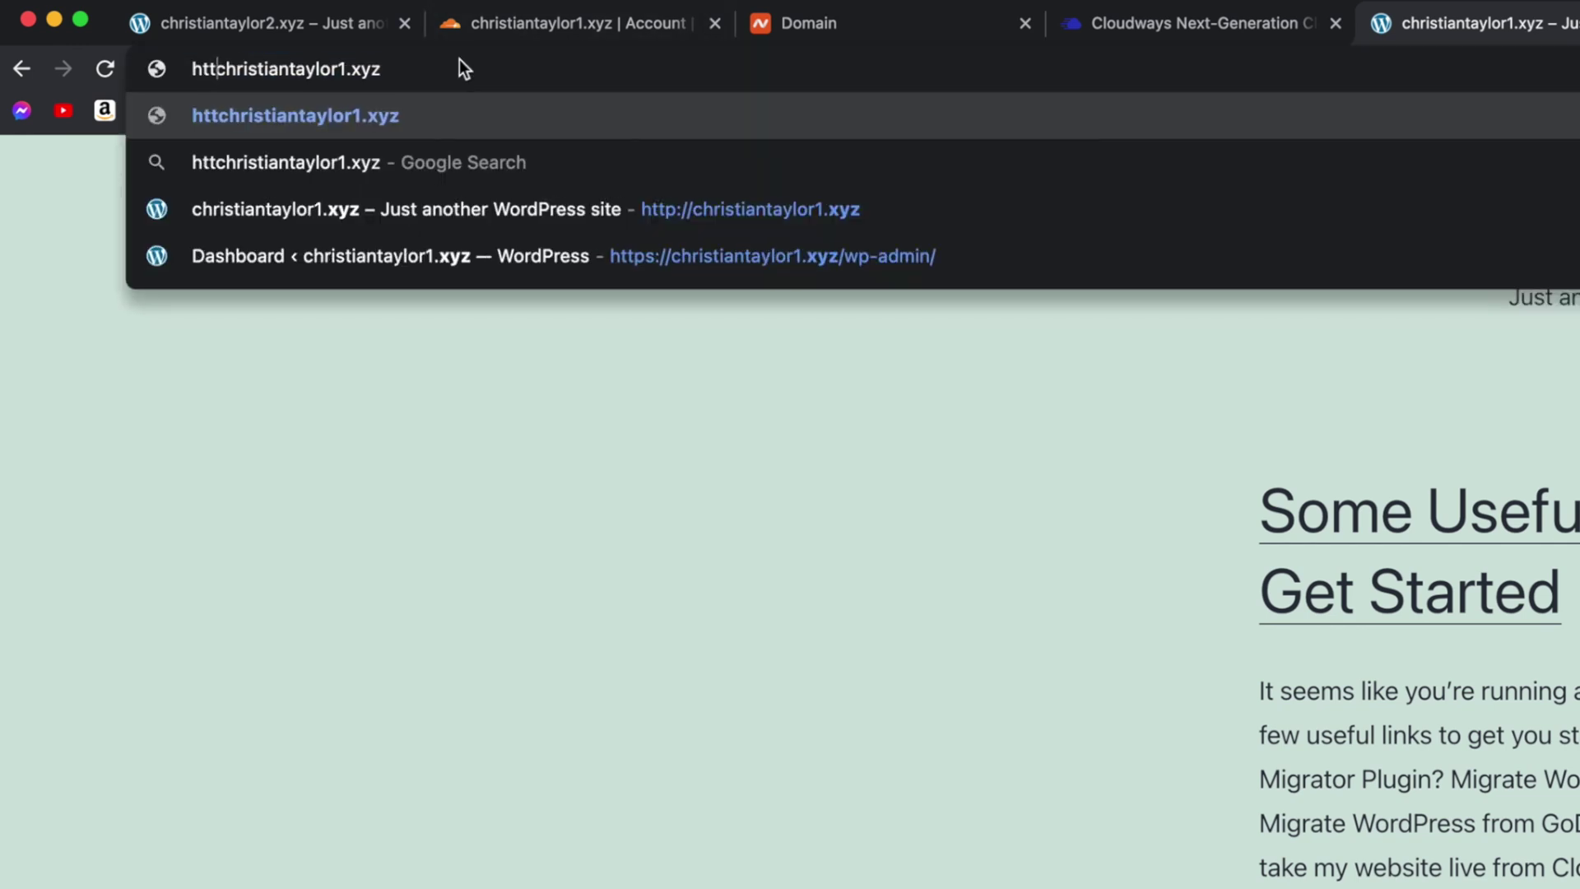
type("://")
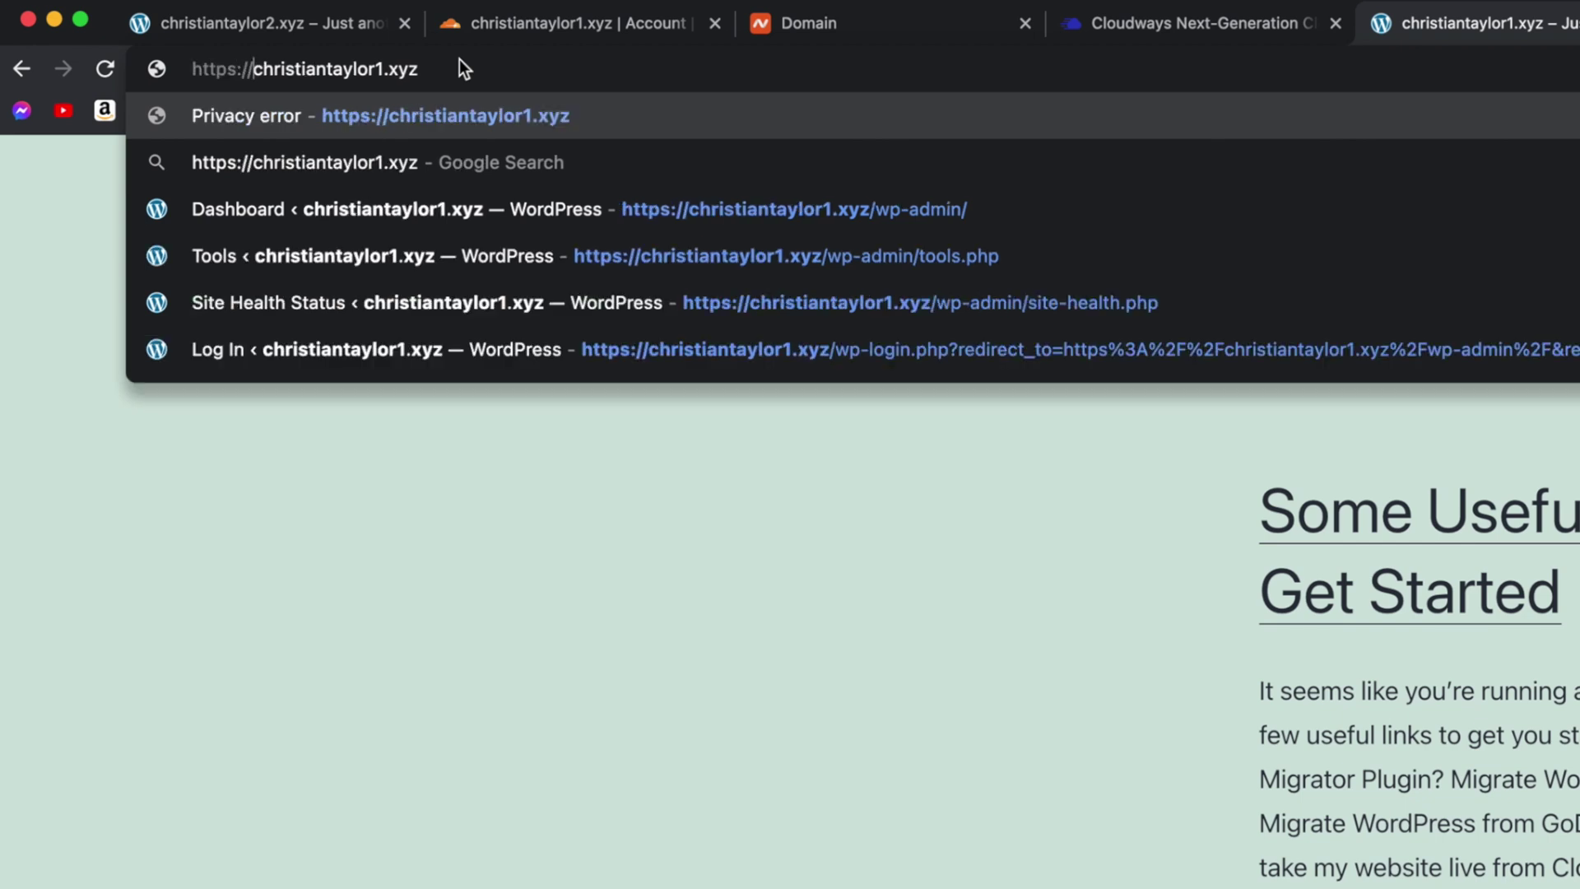
key("Return")
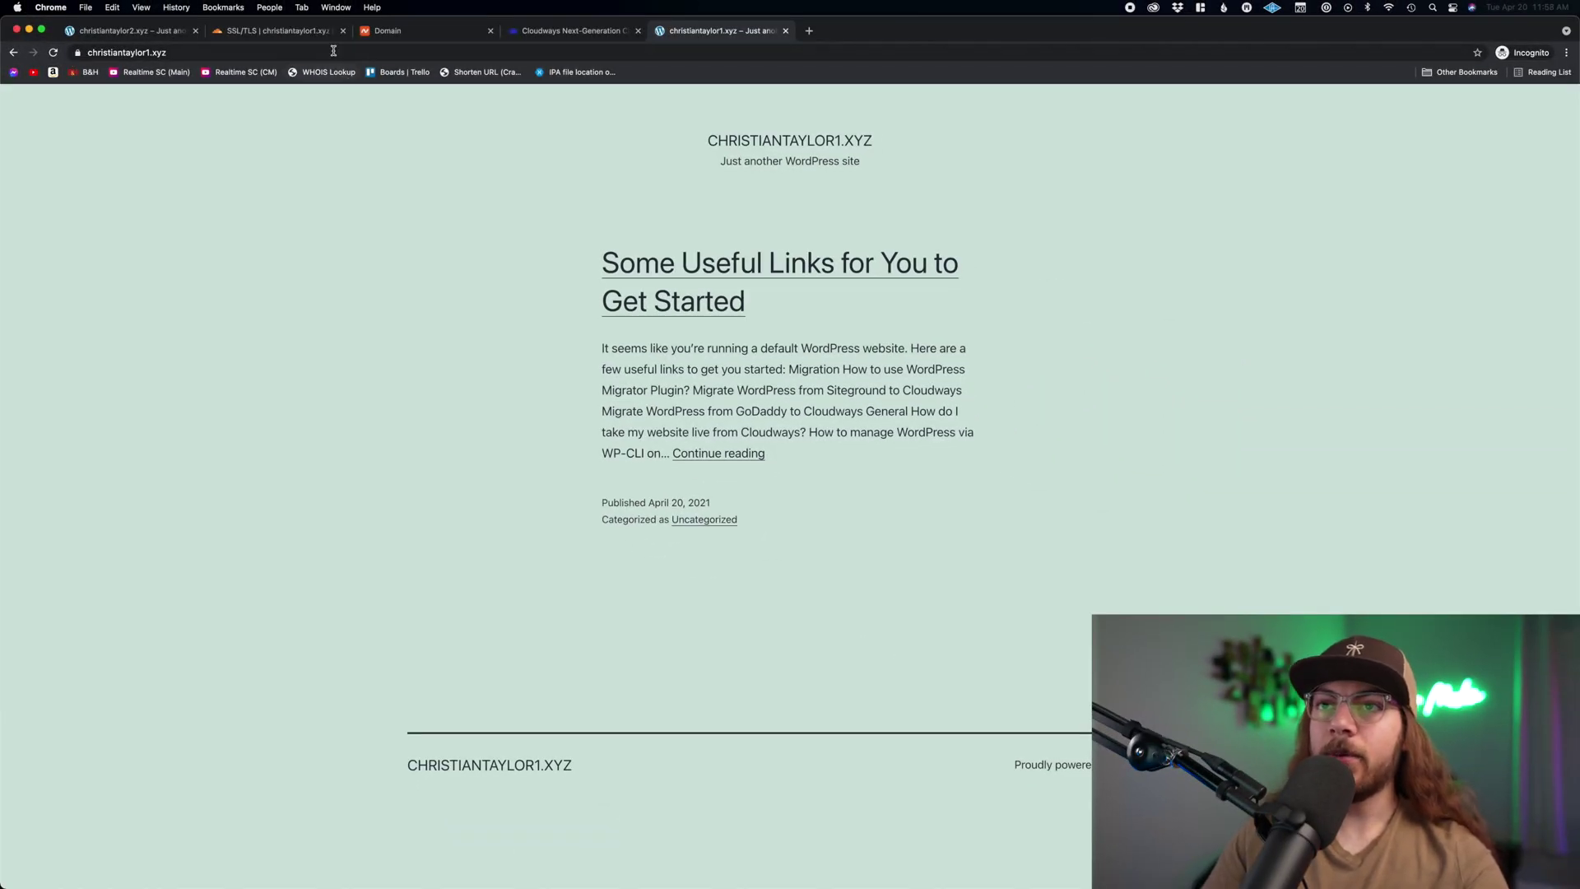
left_click(334, 51)
left_click(333, 51)
key("BackSpace")
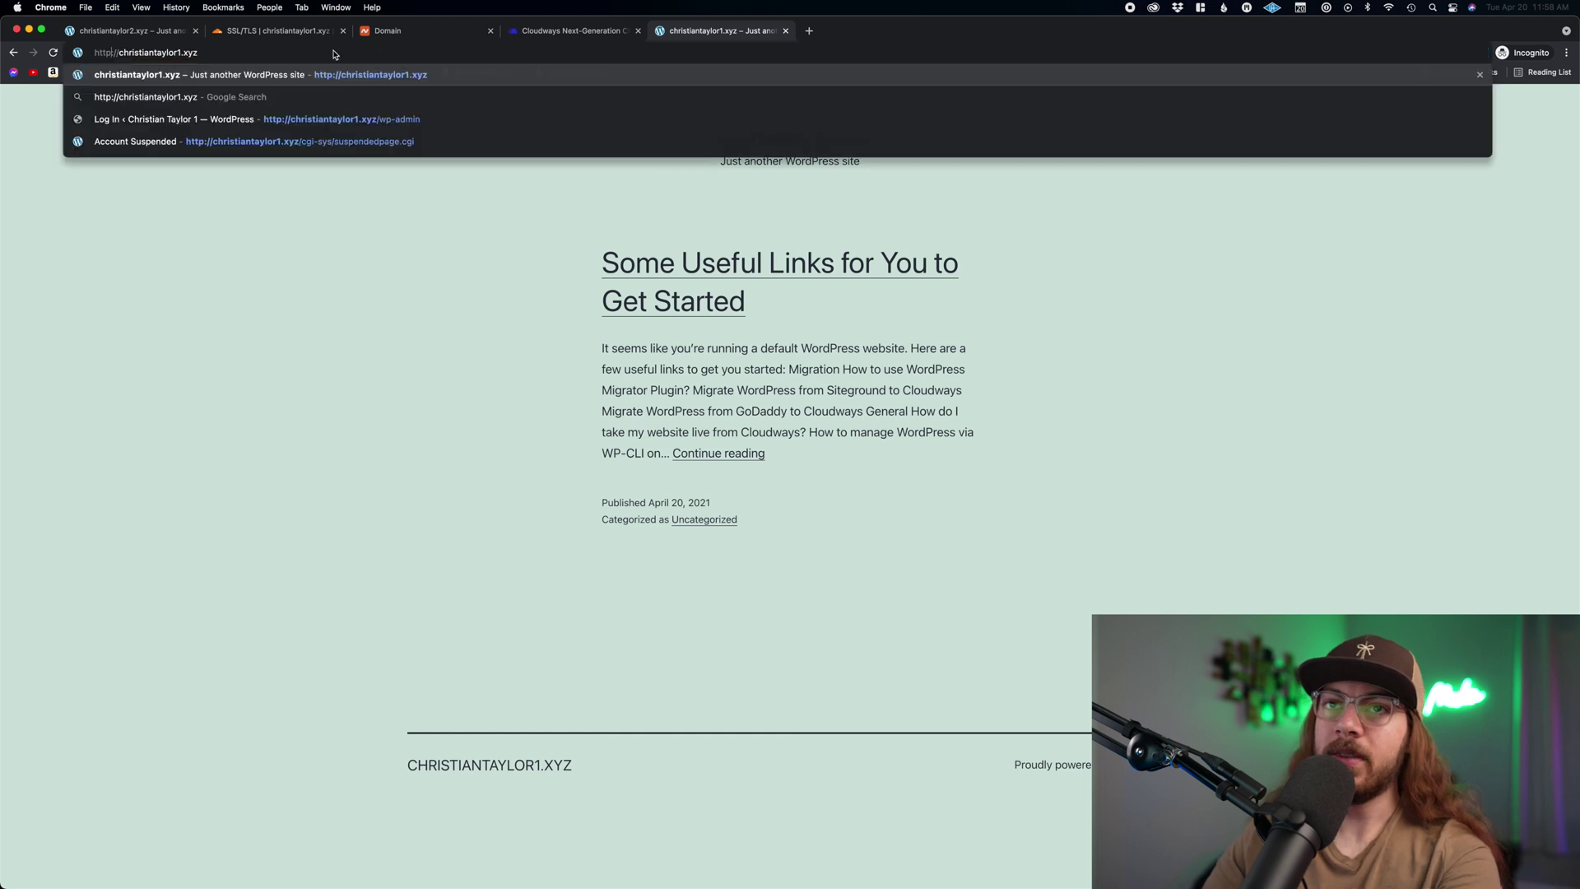
key("Return")
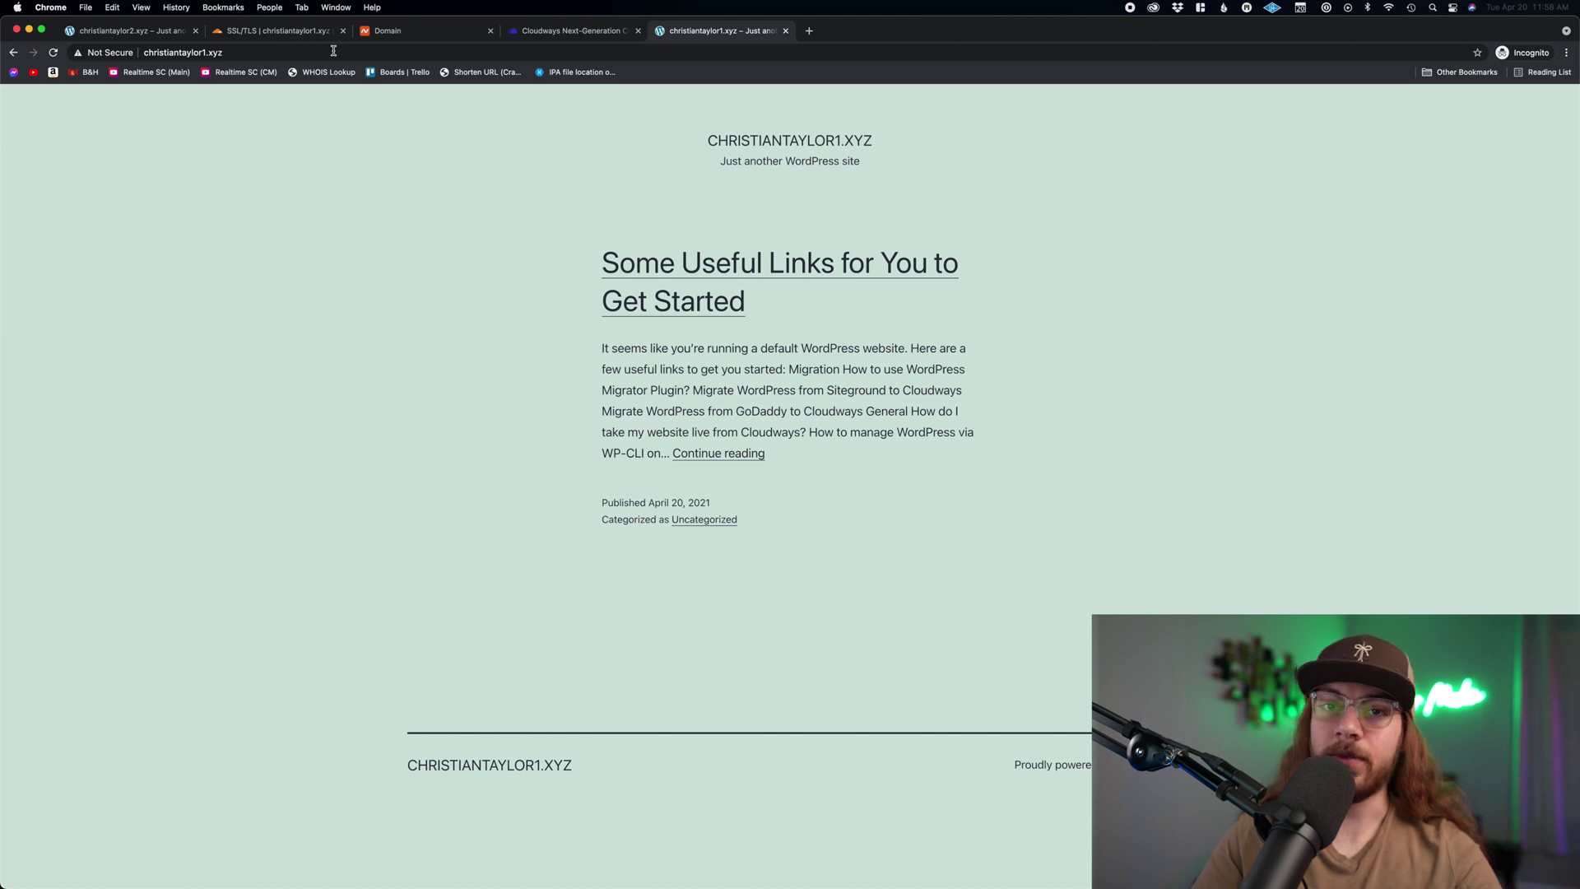
left_click(272, 30)
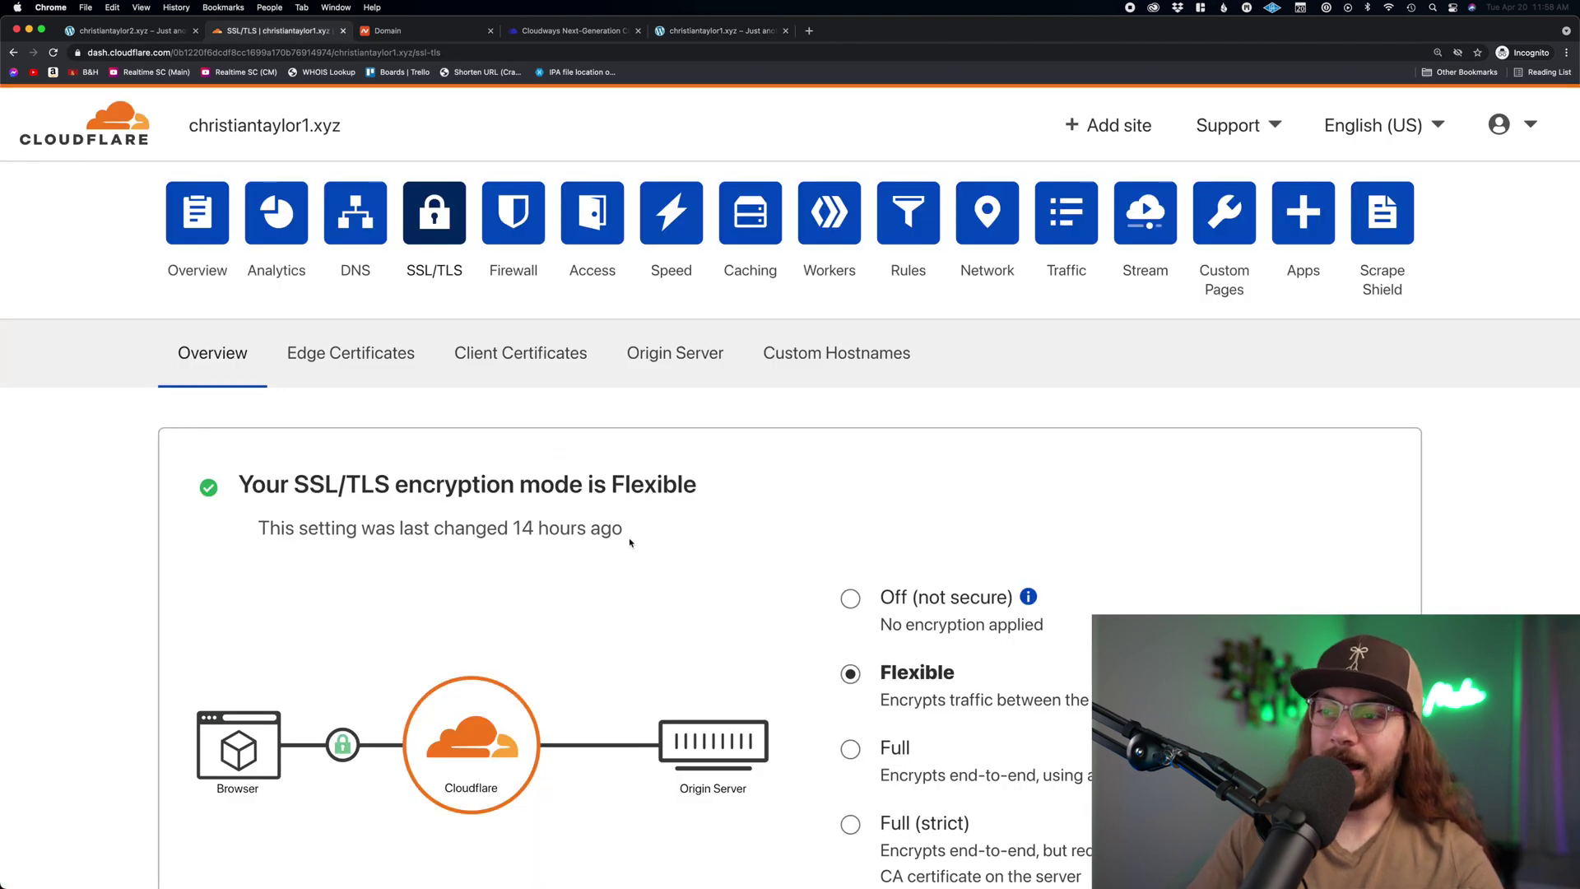
scroll(655, 545, "down", 8)
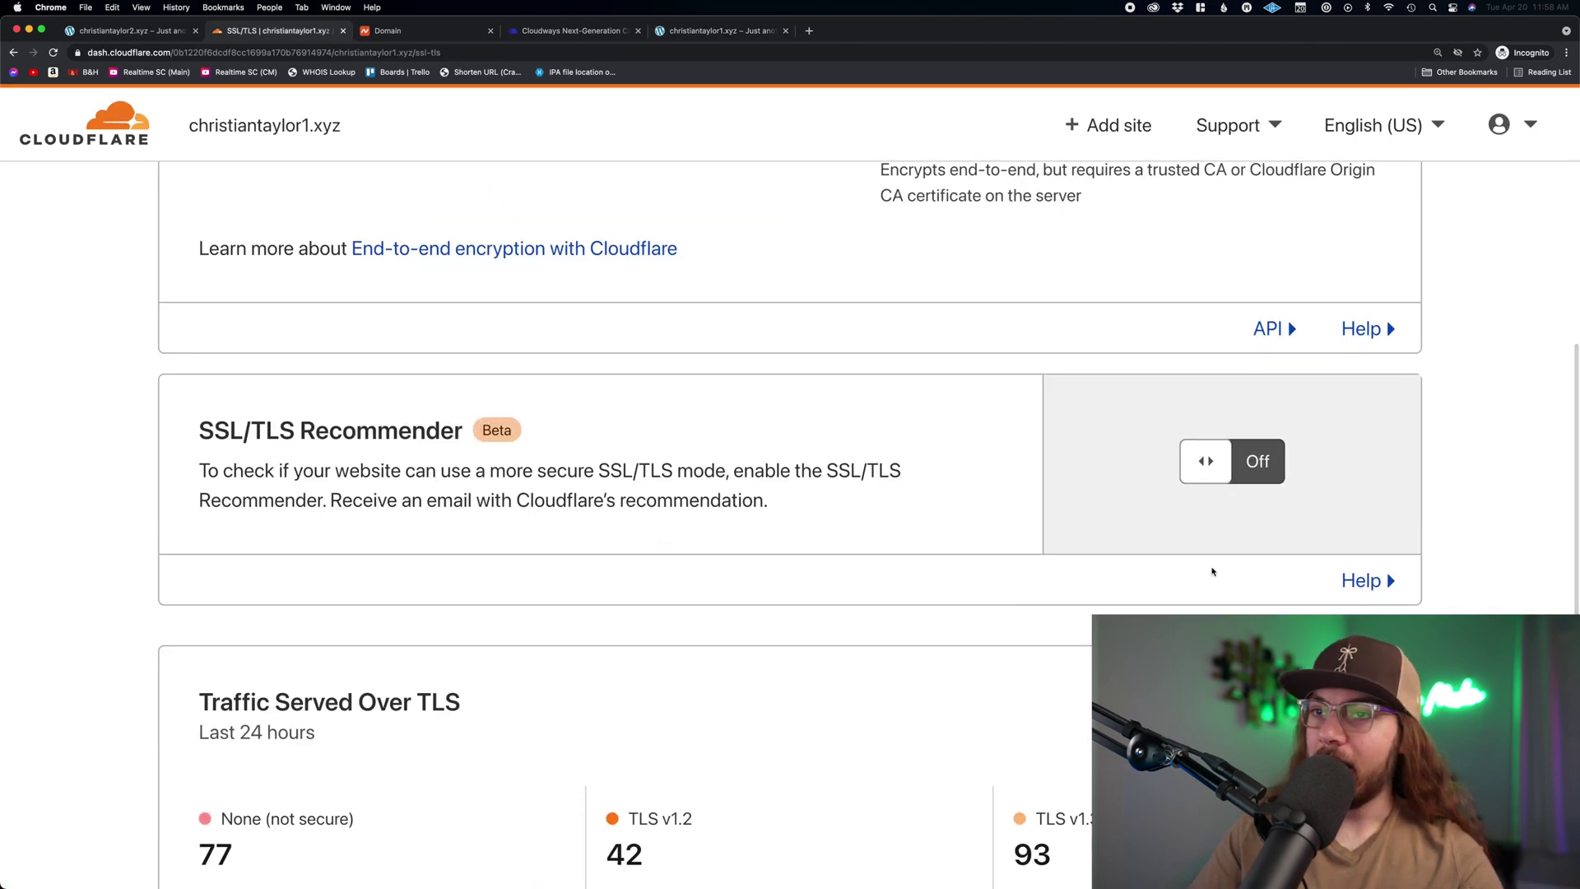
scroll(1212, 568, "down", 5)
scroll(1196, 585, "up", 15)
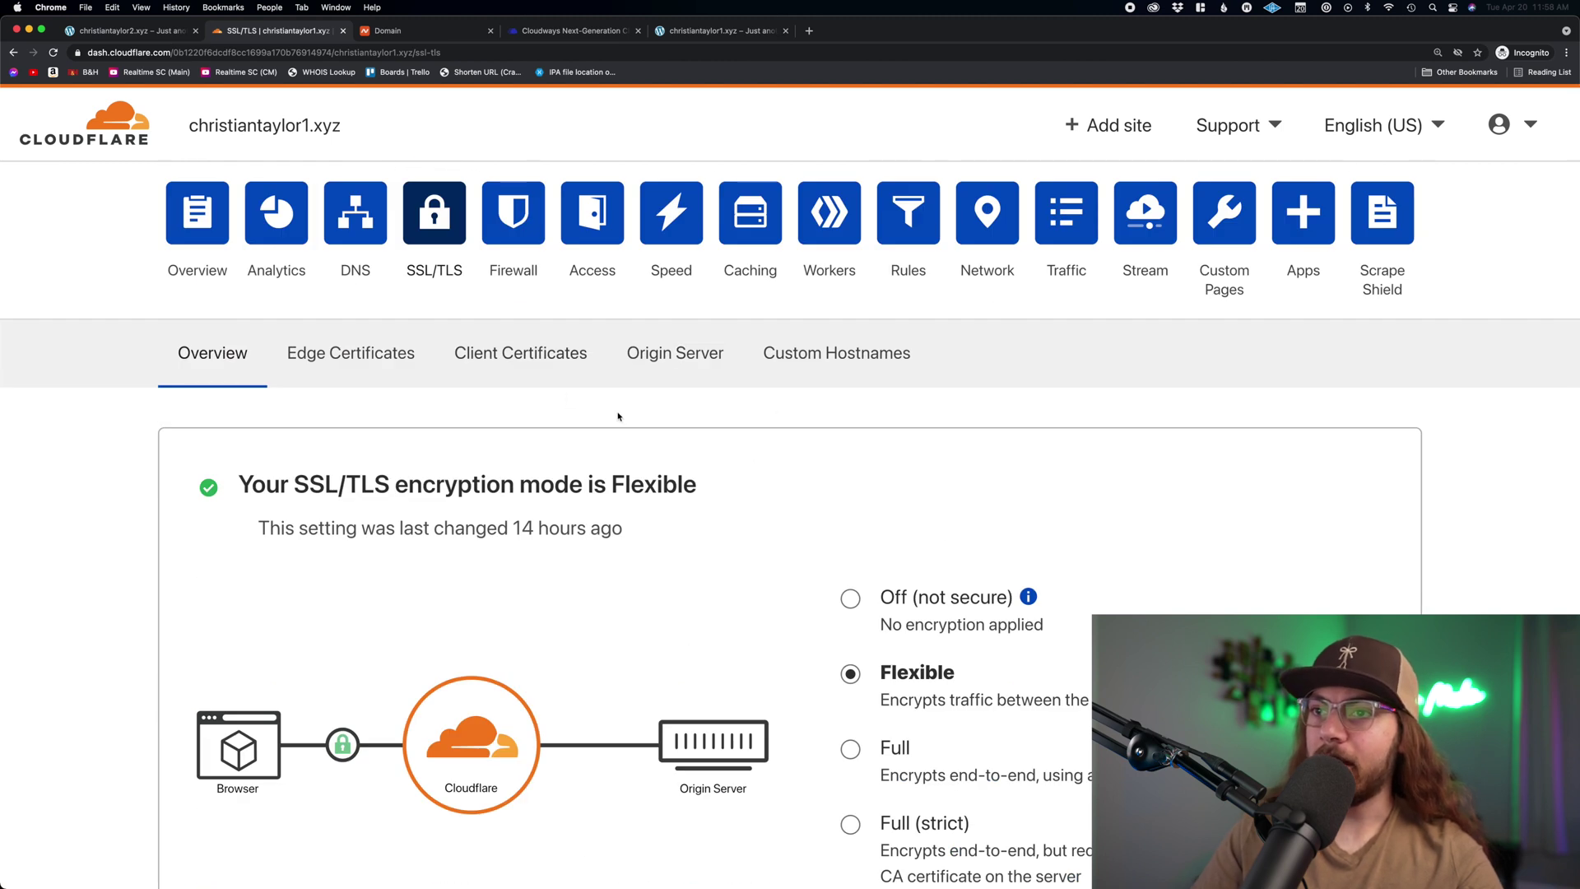
left_click(708, 31)
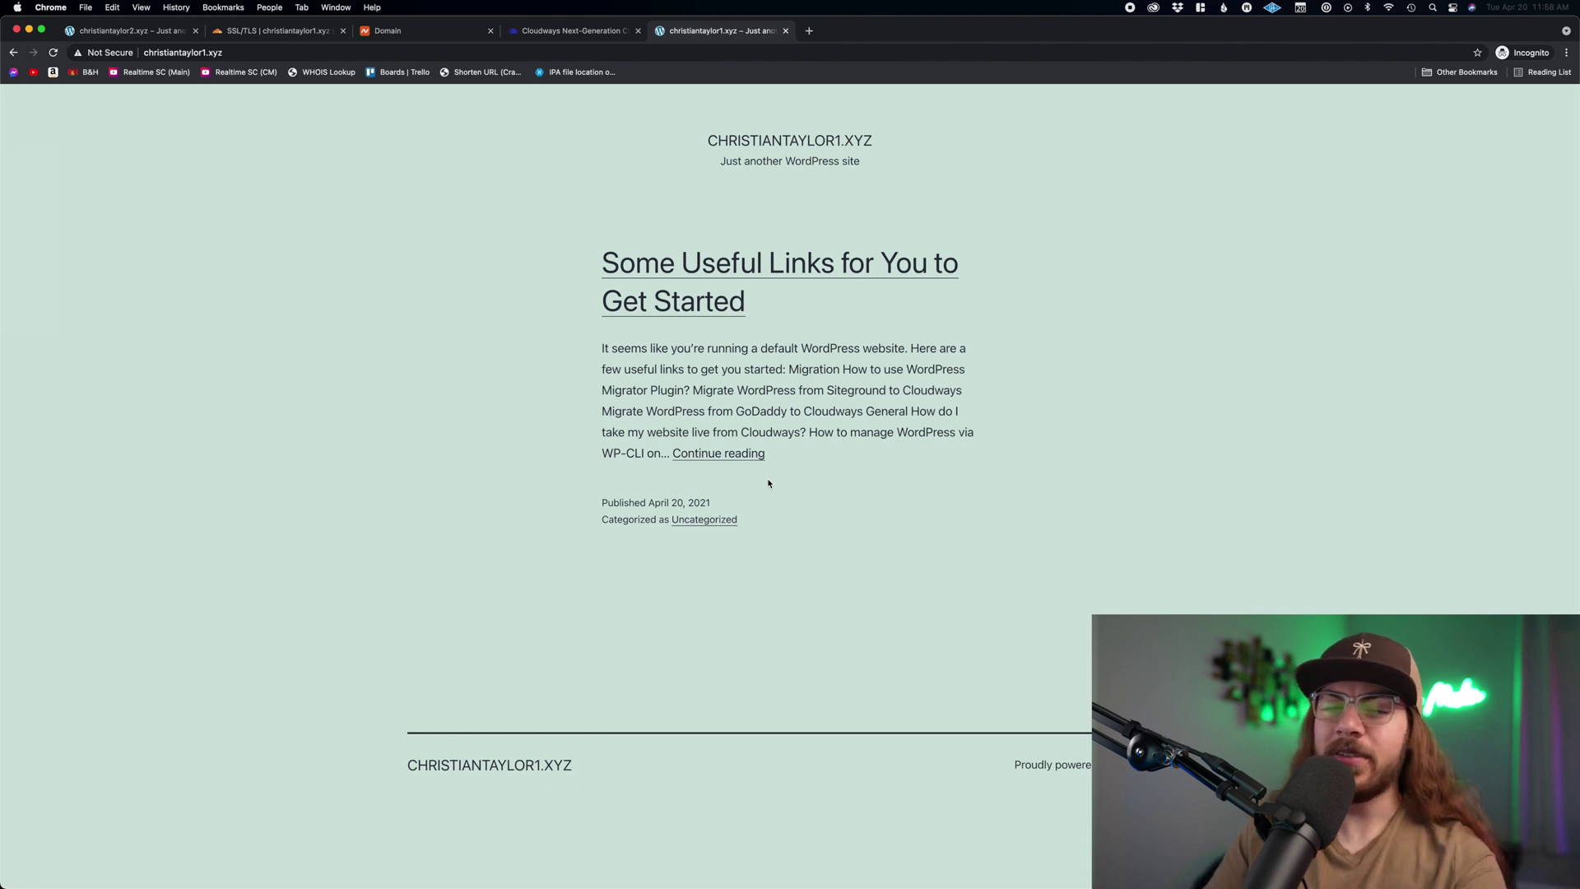
- Open the WordPress admin area by adding /wp-admin to the christiantaylor1.xyz address
left_click(338, 54)
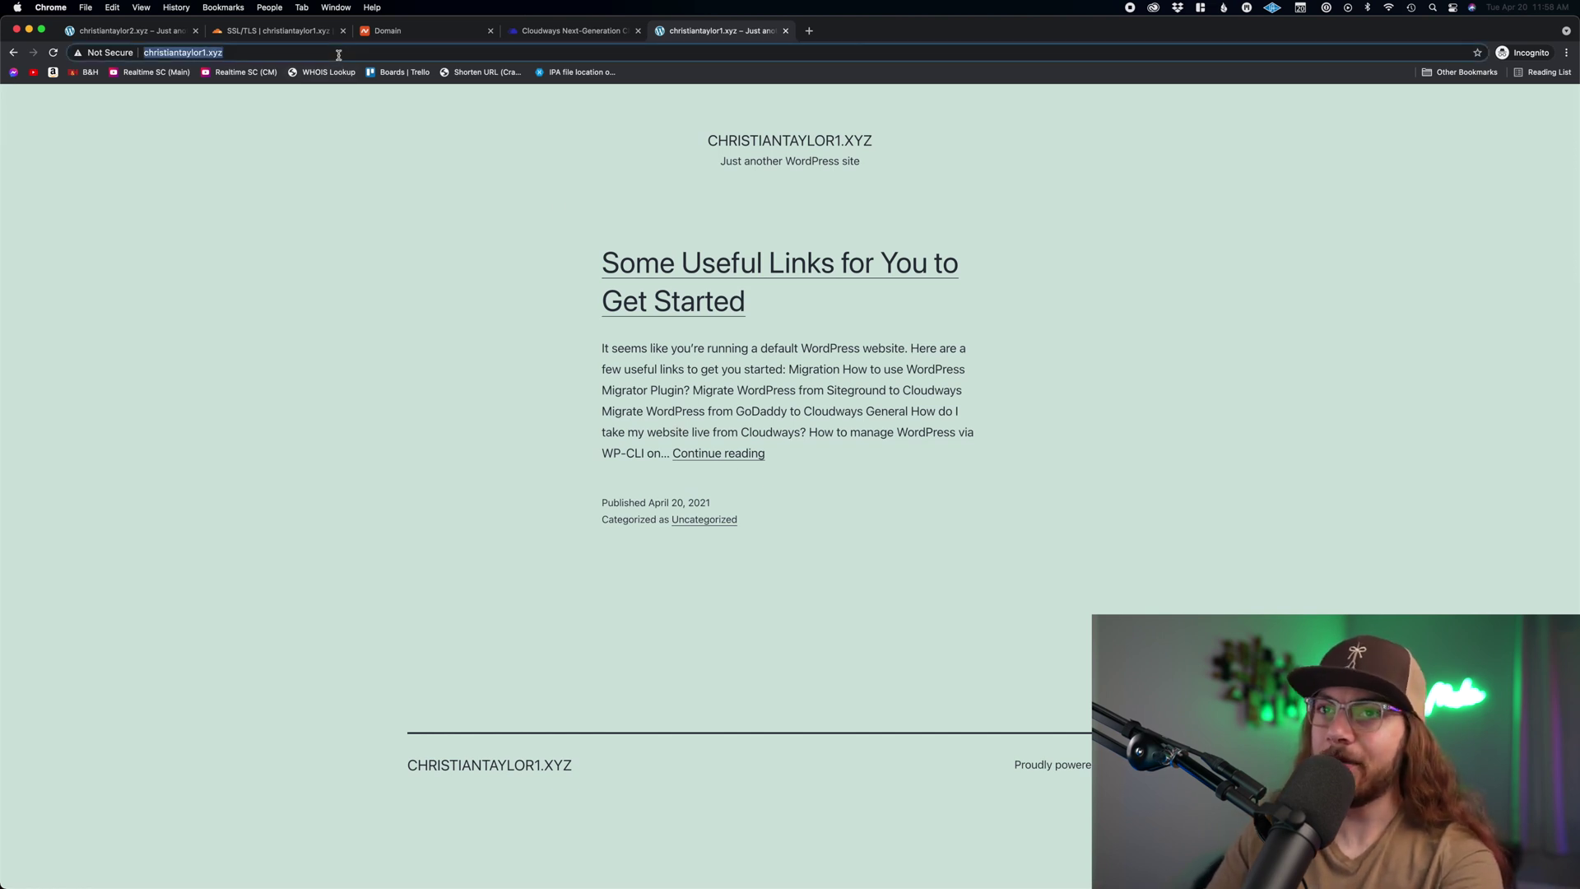
left_click(338, 54)
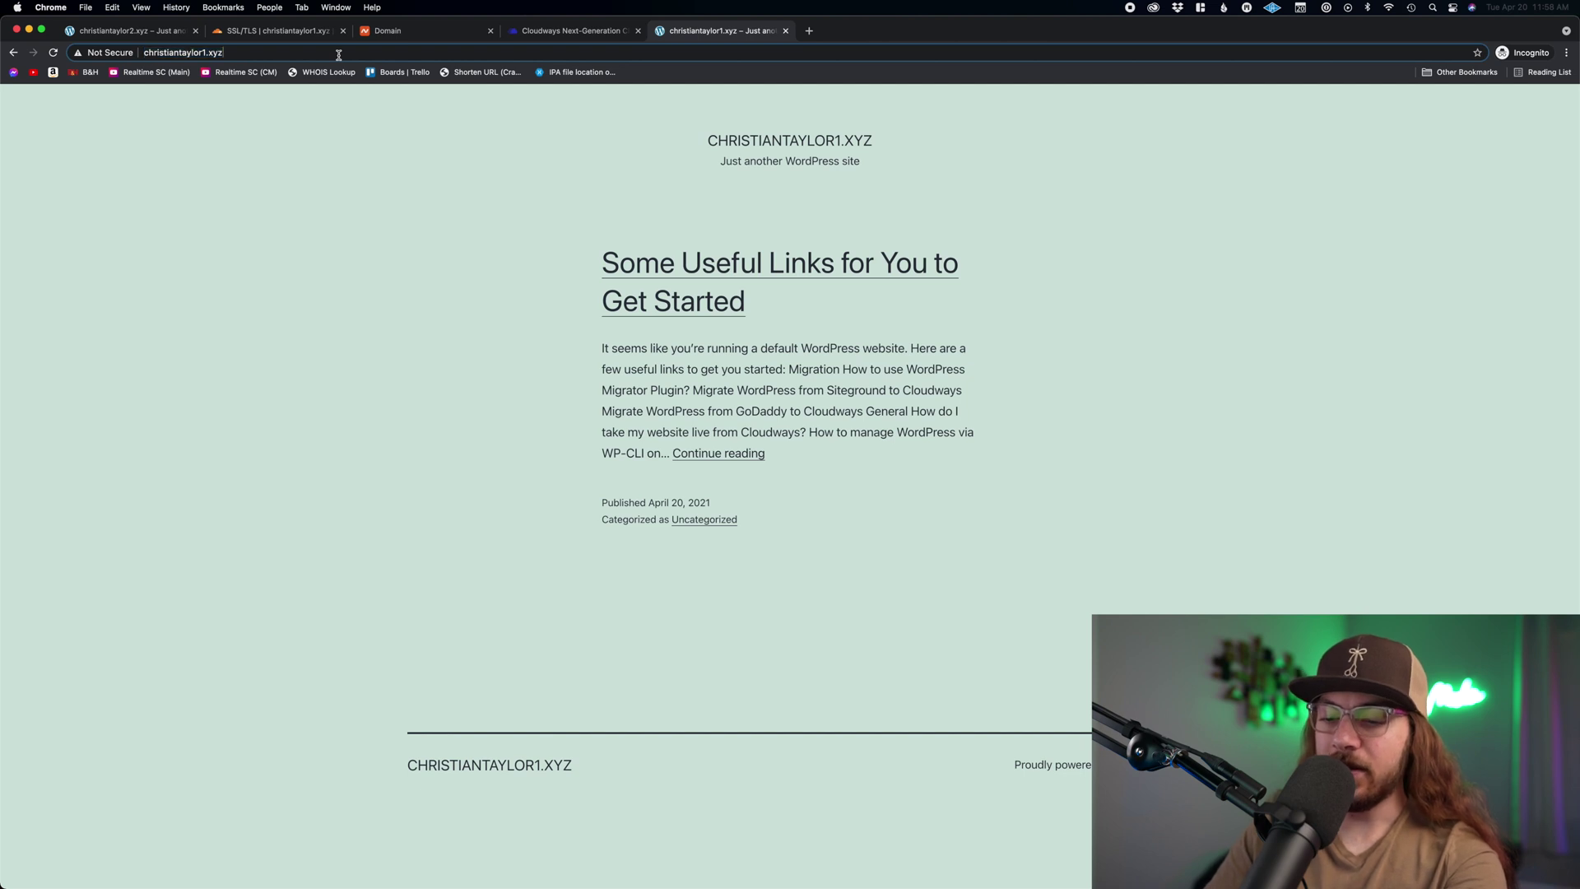
type("/wp-admin")
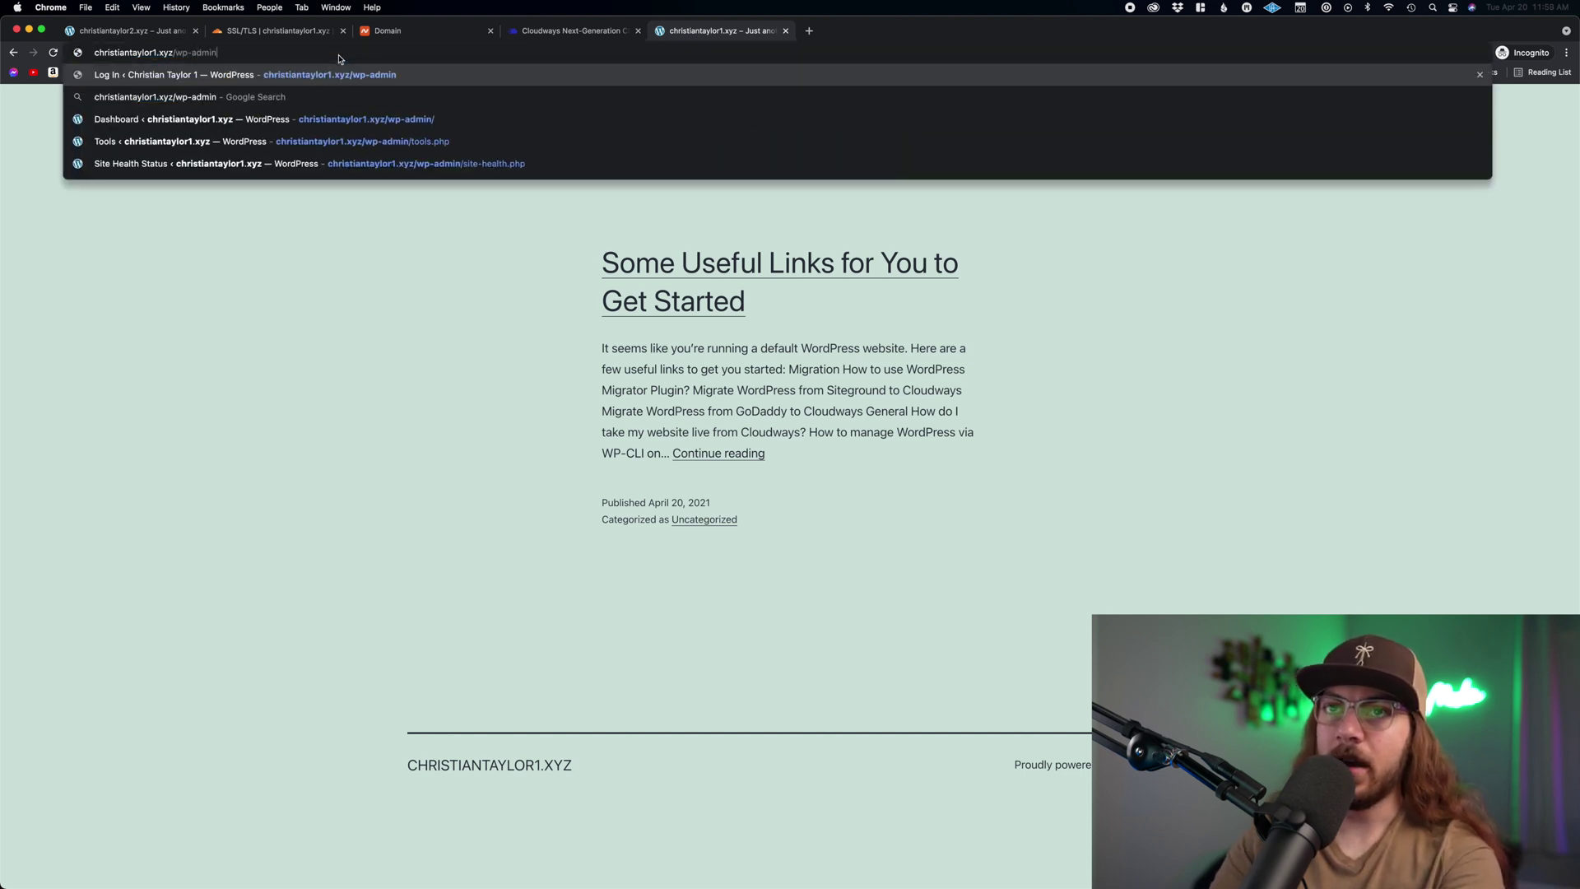
key("Return")
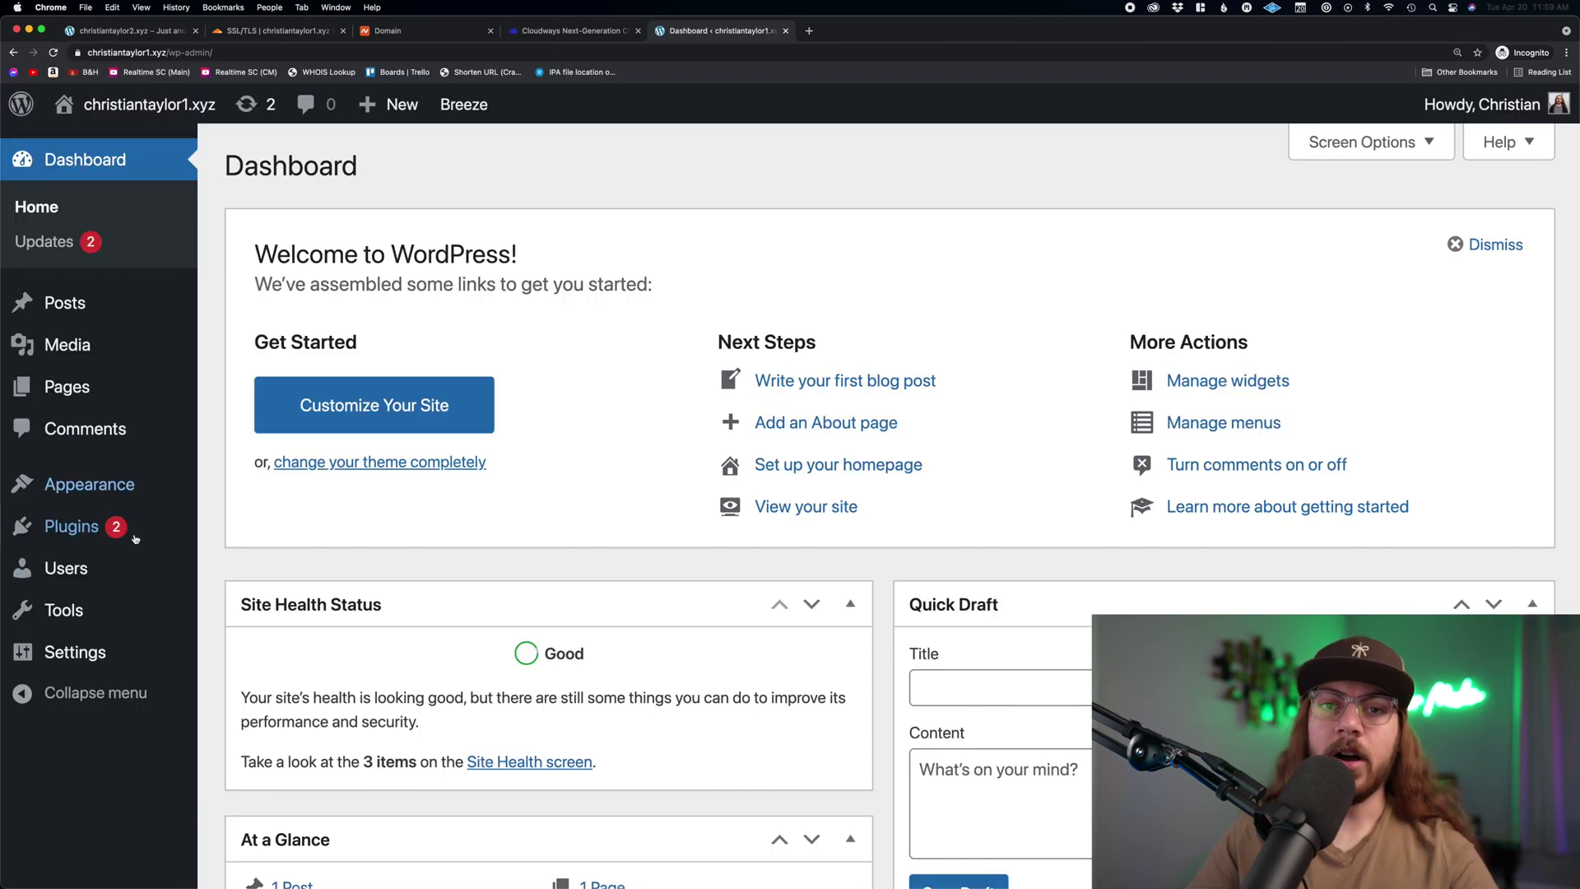
- Search for 'really simple ssl' under Plugins > Add New, then install and activate it
mouse_move(109, 532)
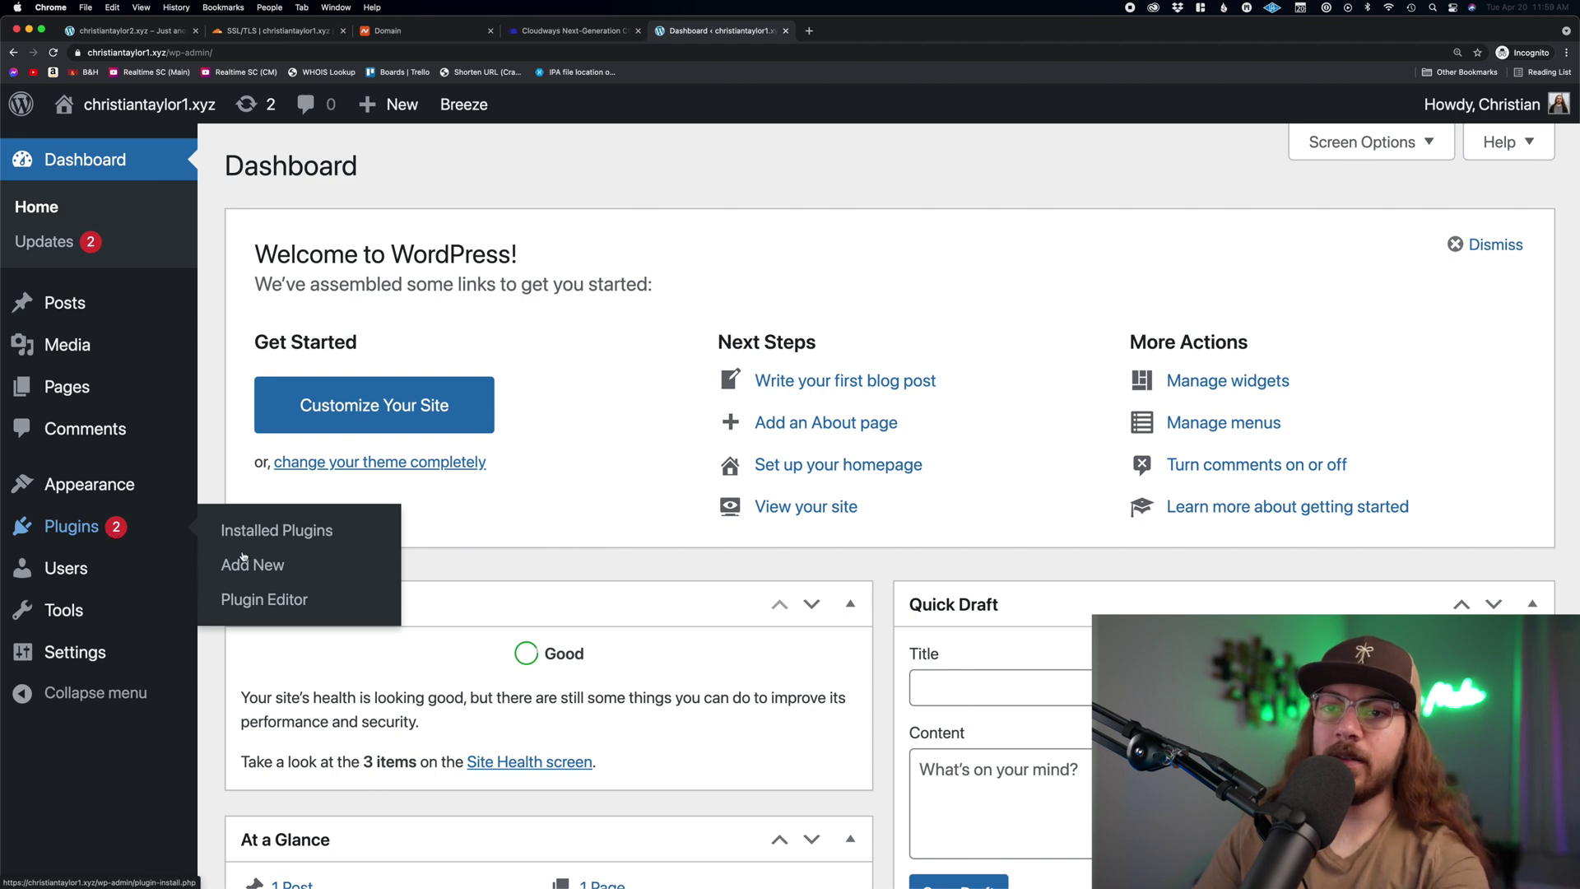
left_click(235, 564)
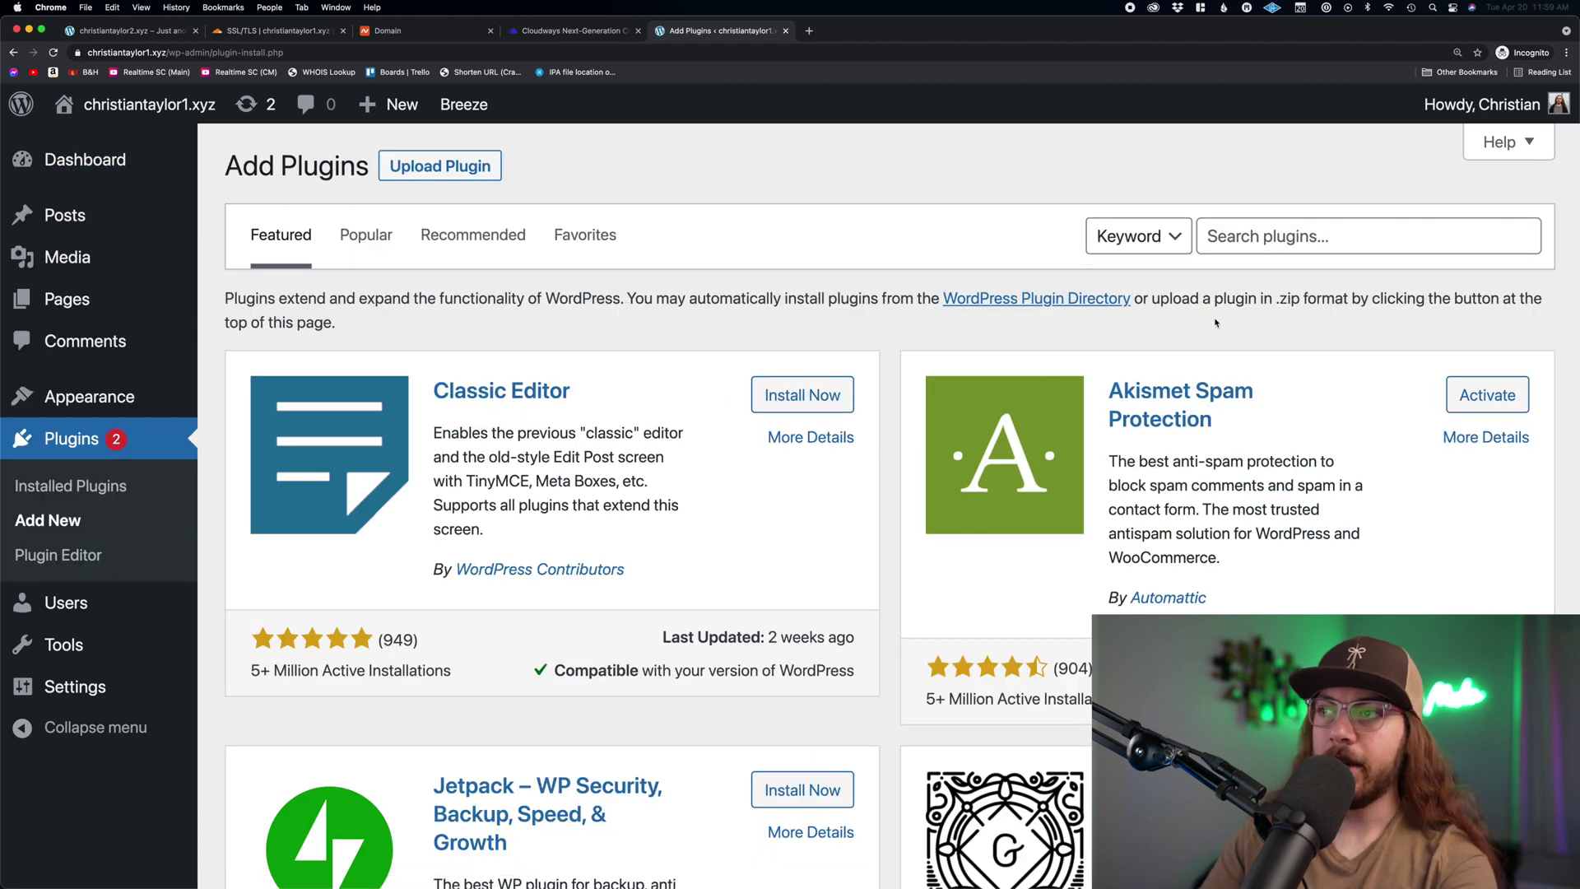
left_click(1271, 246)
type("really simple")
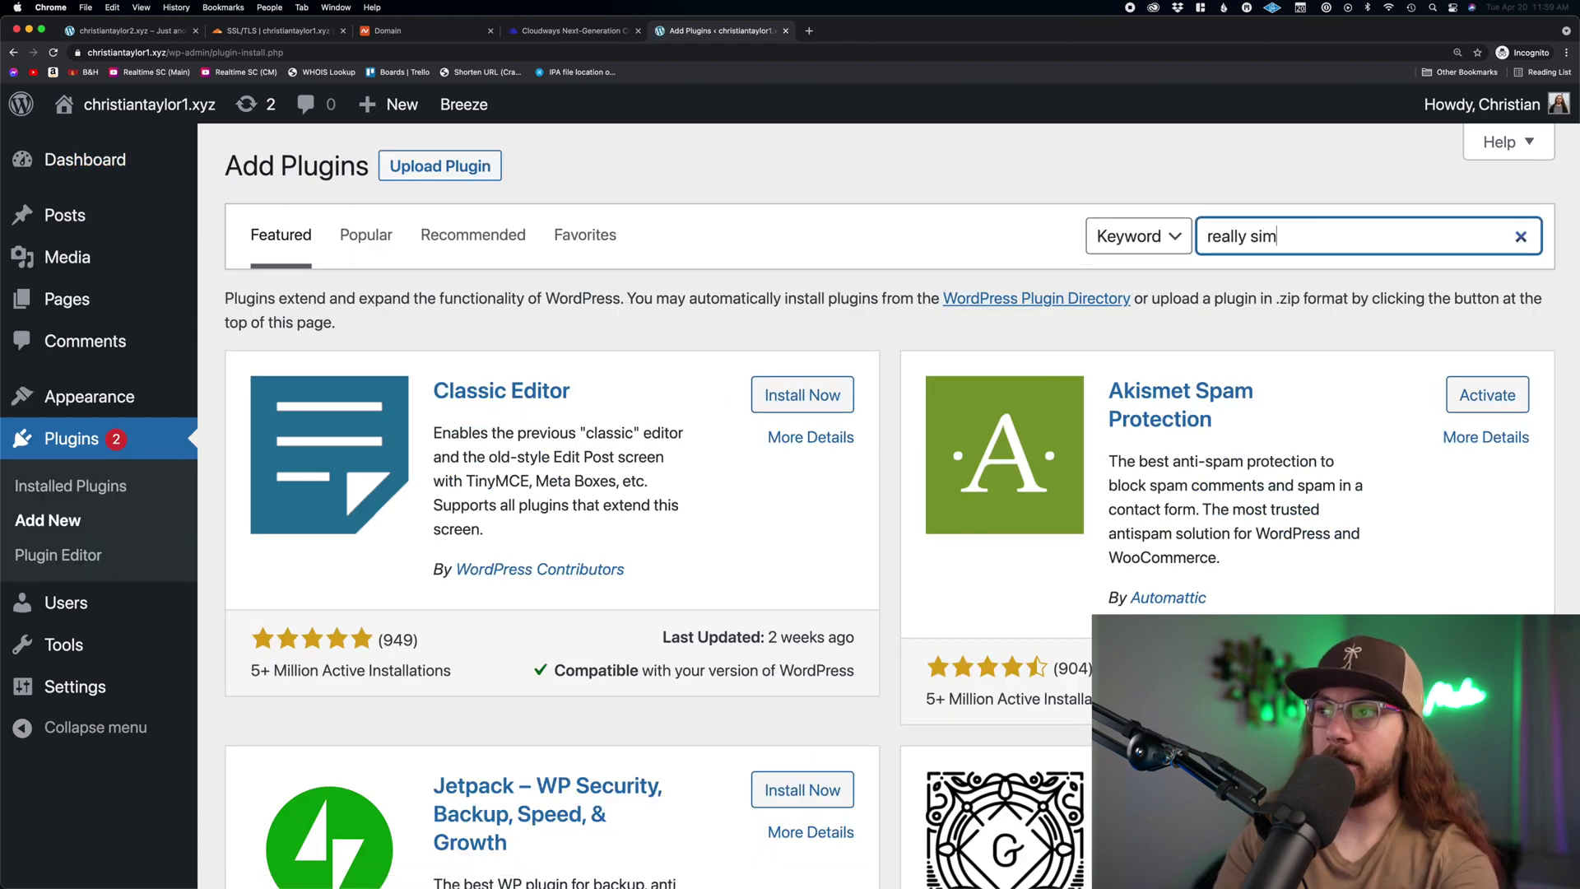
type(" ssl")
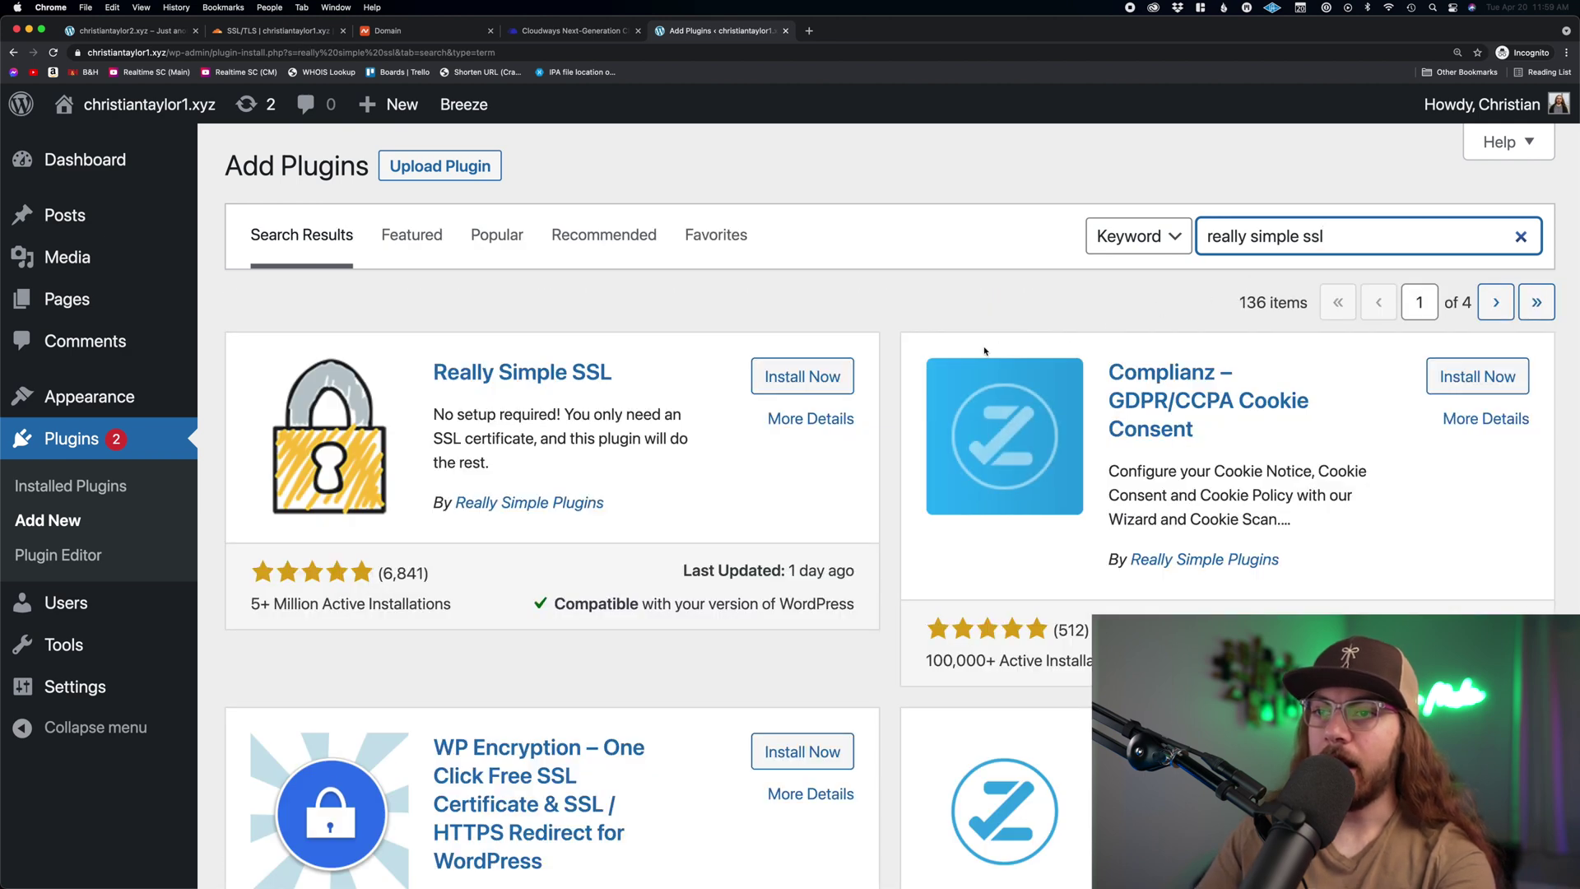
left_click(790, 379)
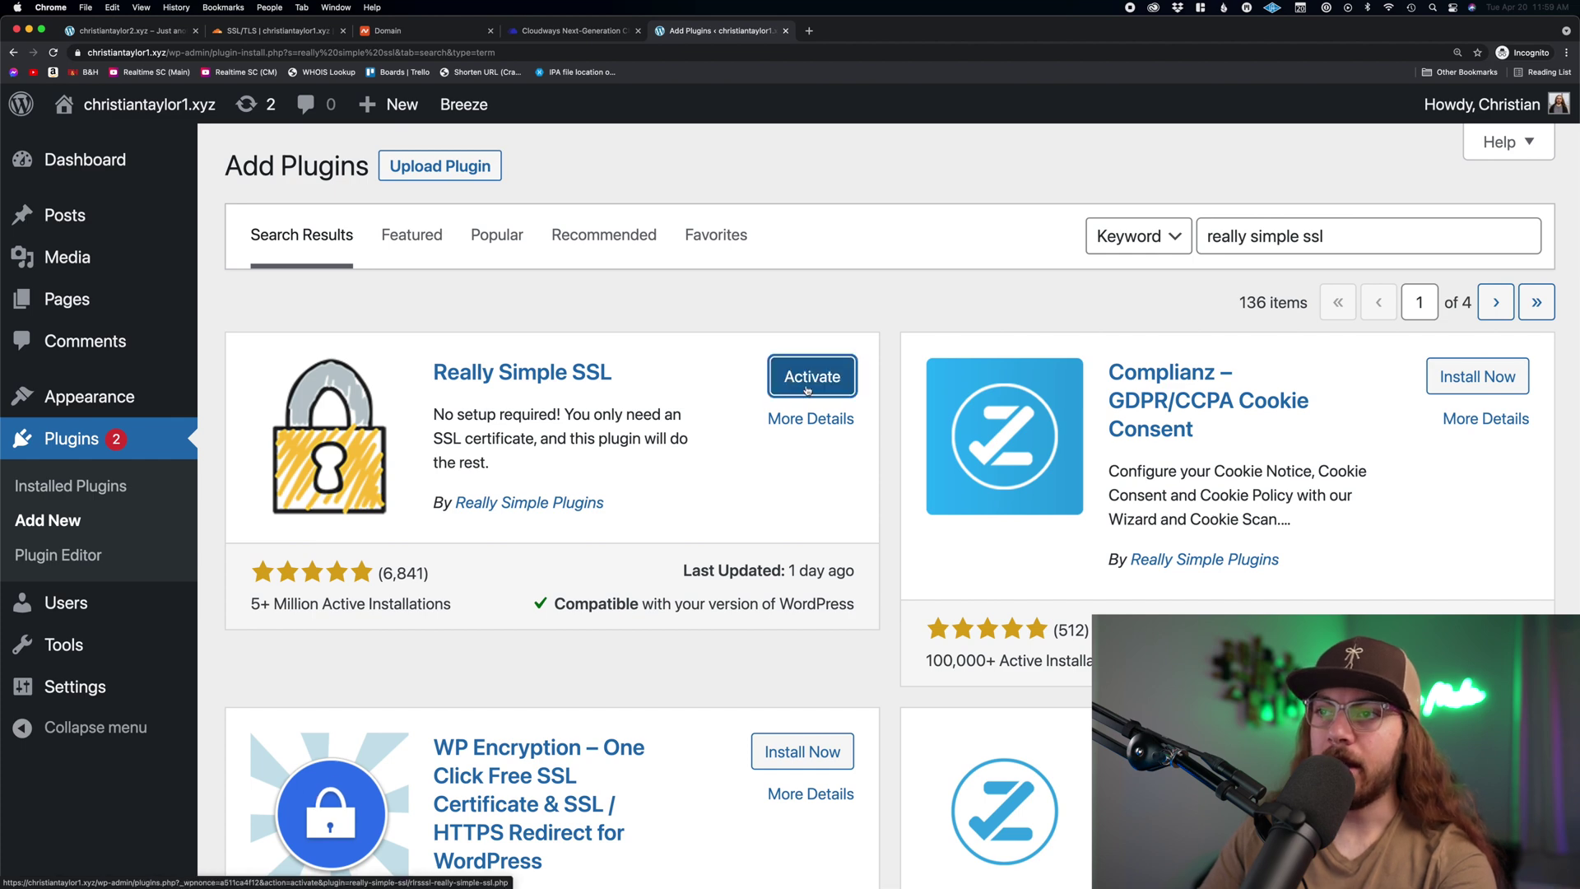
left_click(812, 377)
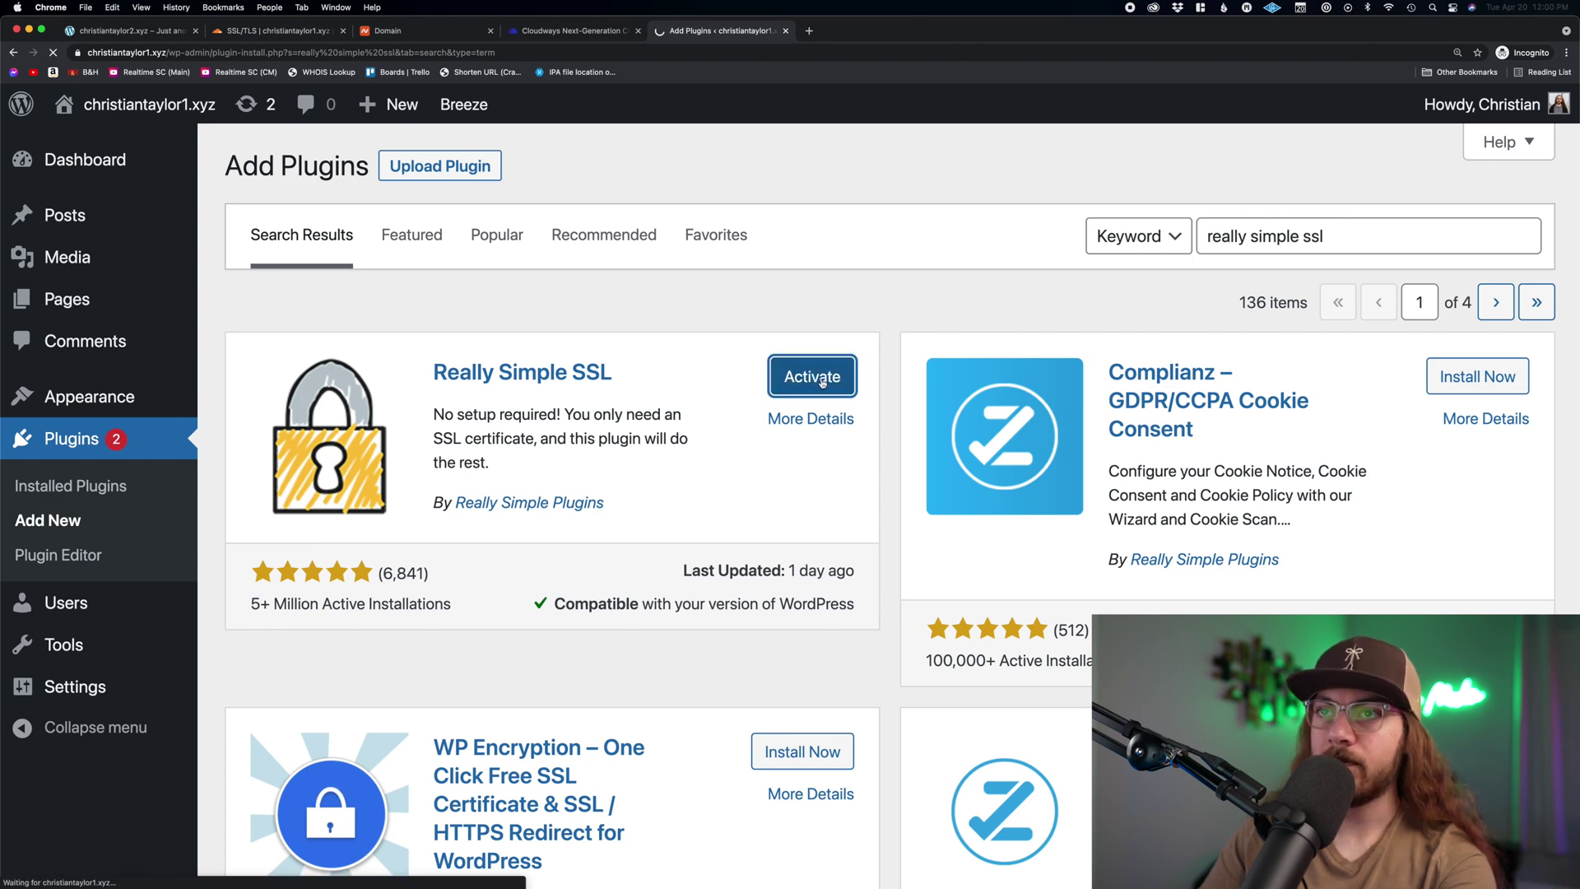
scroll(770, 465, "down", 1)
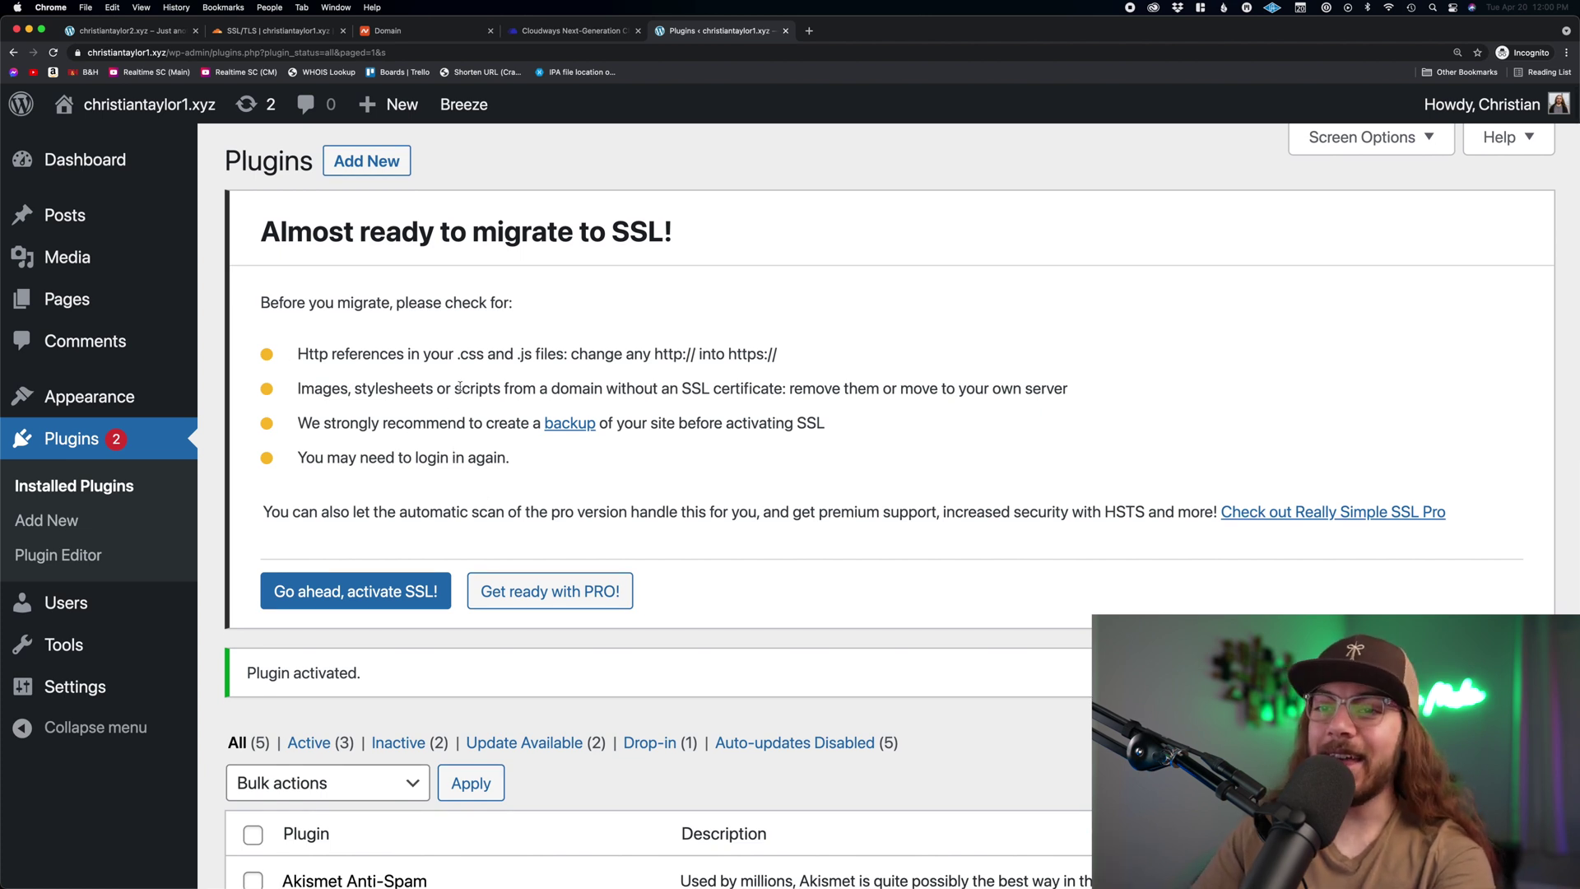
- Activate SSL site-wide in Really Simple SSL, review its progress, and open an incognito tab
left_click(369, 601)
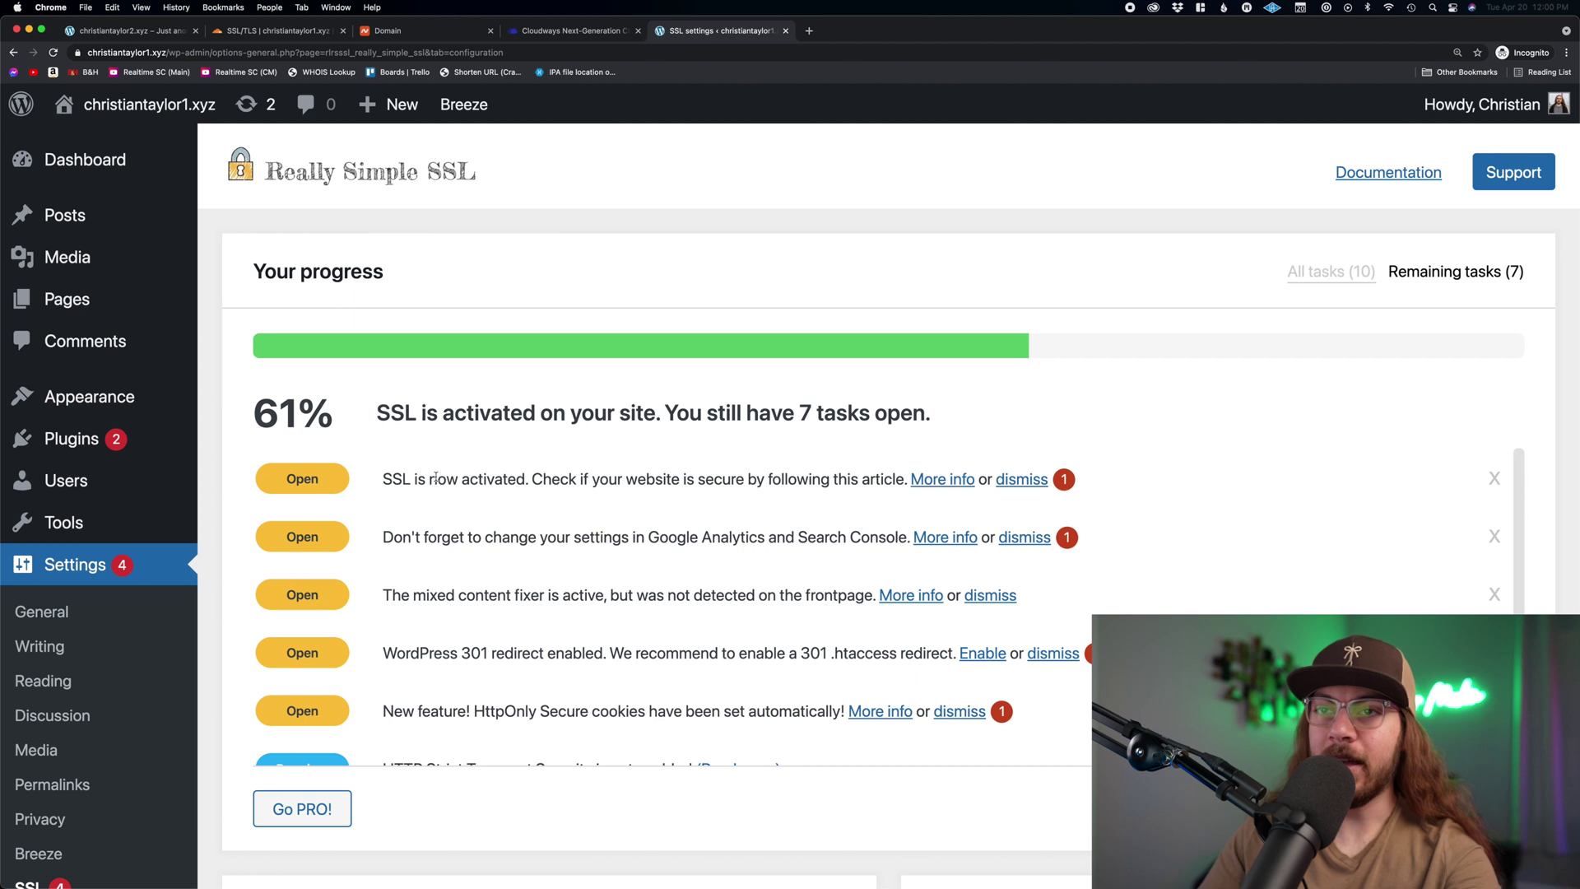
scroll(478, 555, "down", 2)
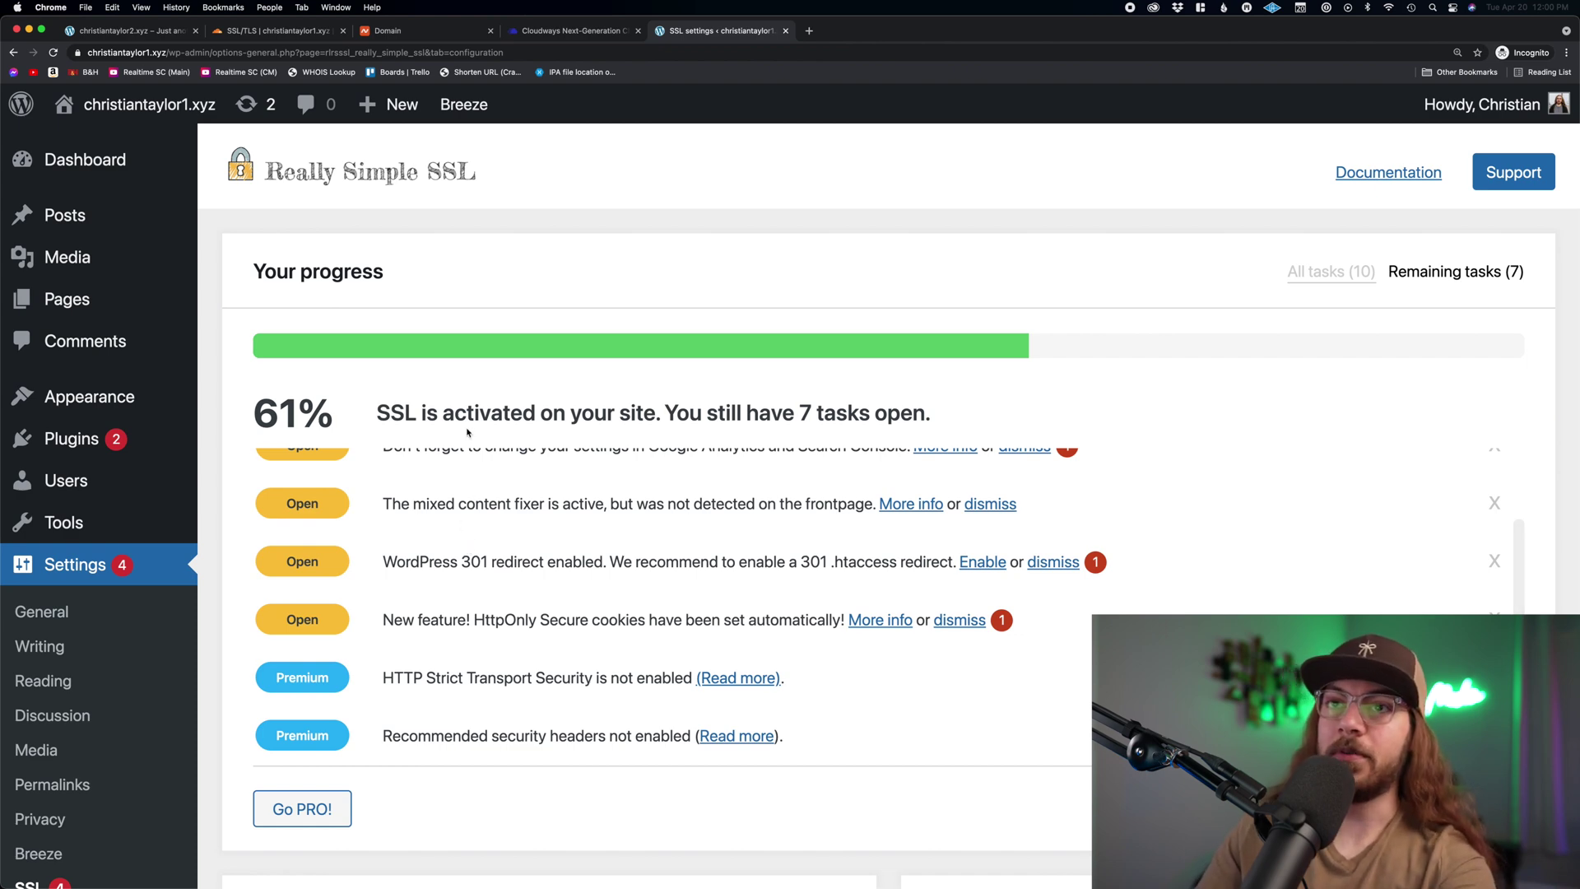
scroll(467, 432, "down", 10)
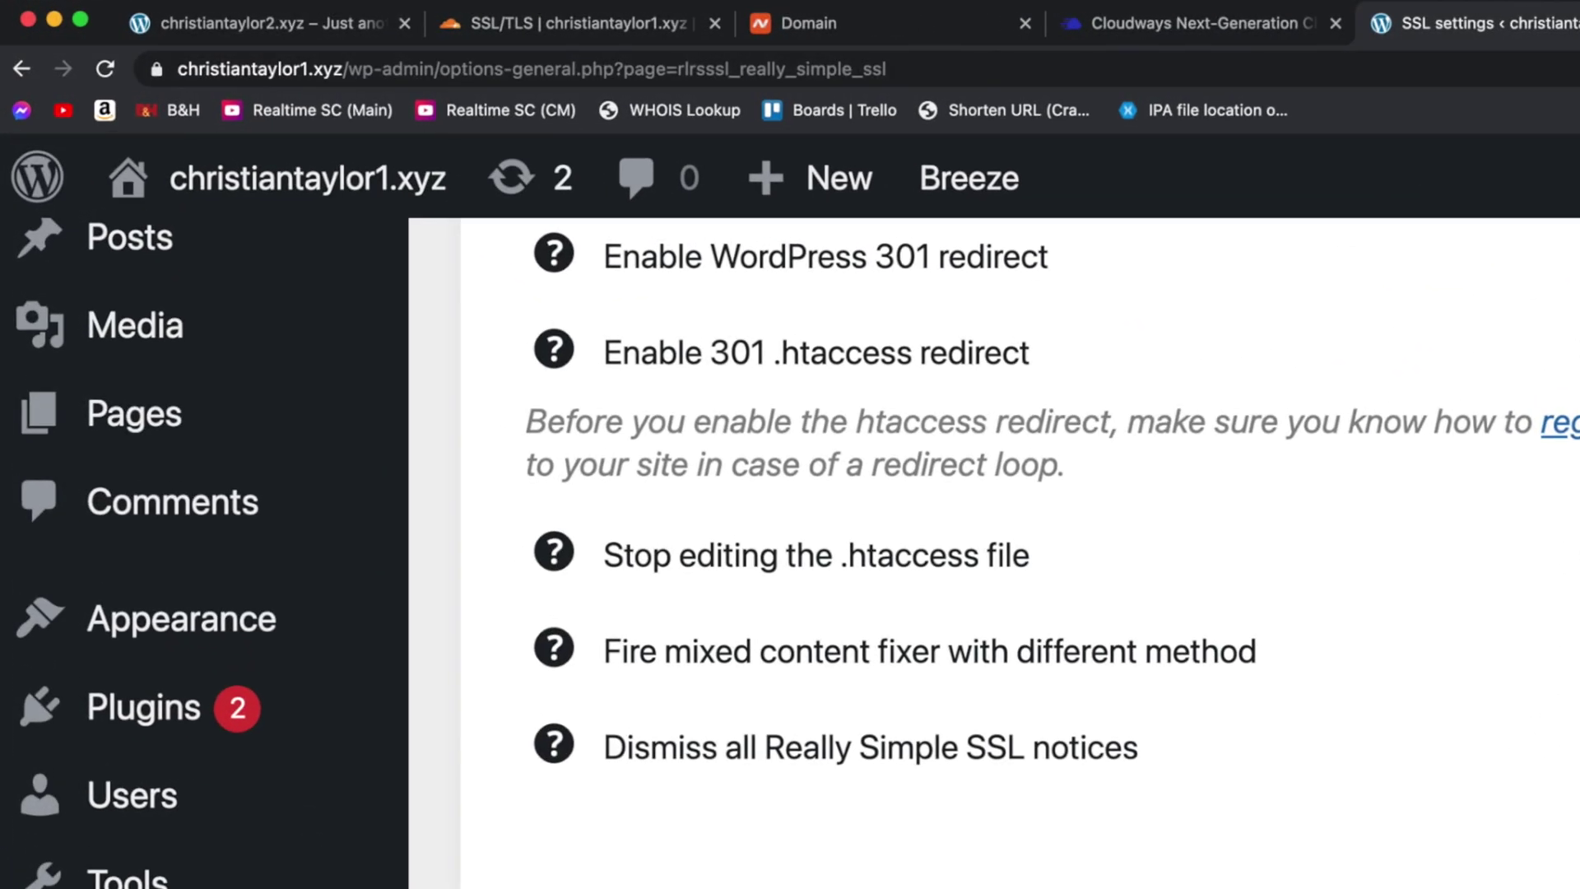
key("super+shift+n")
left_click(1461, 87)
type("http")
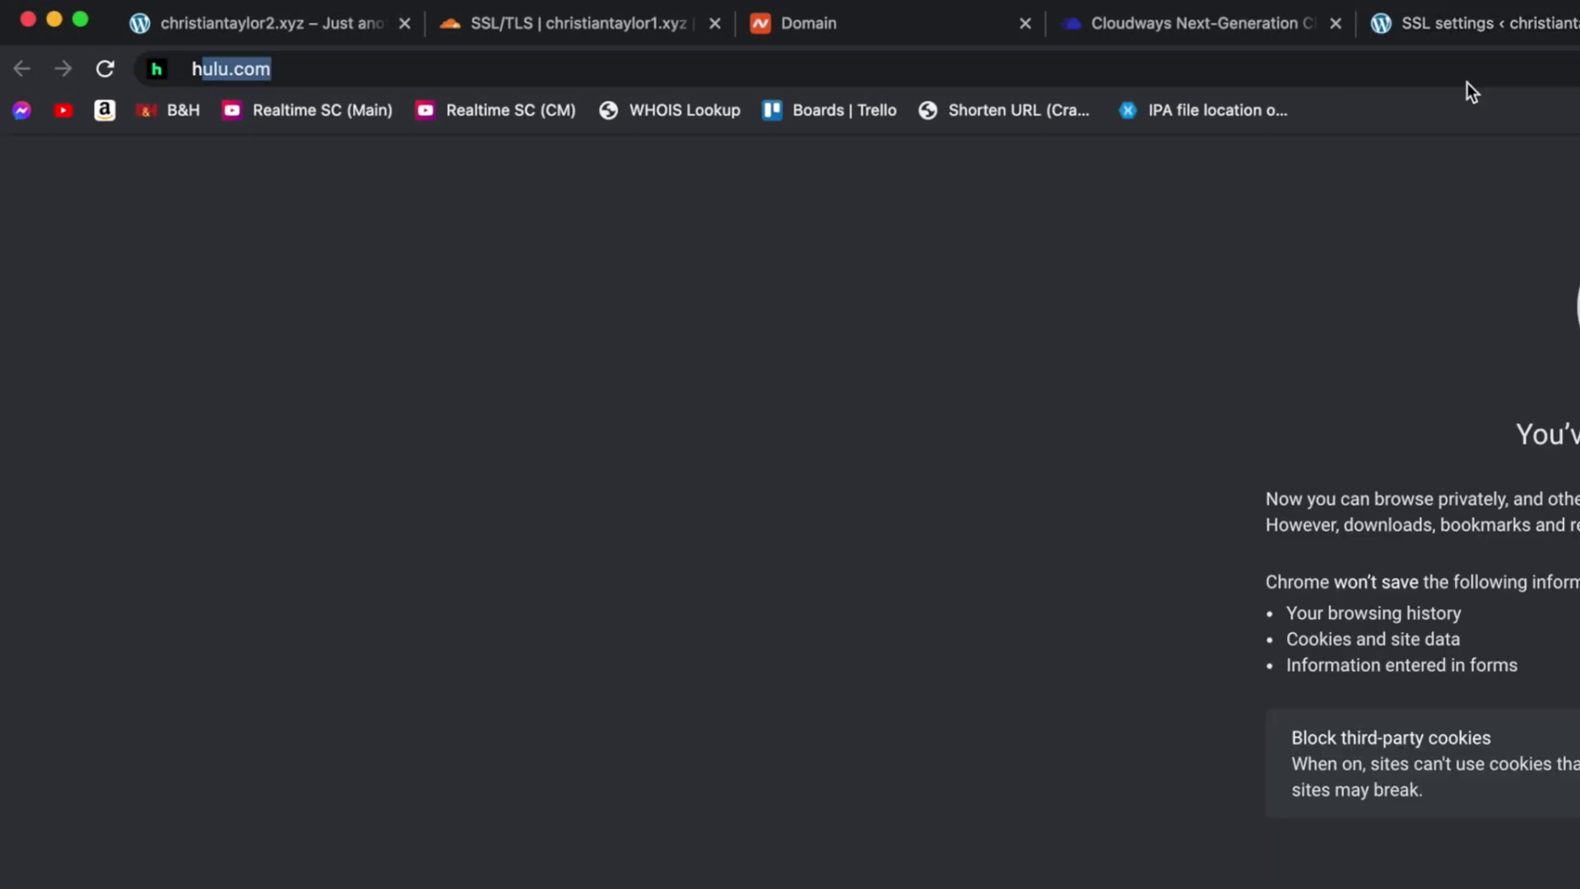
type("://chr")
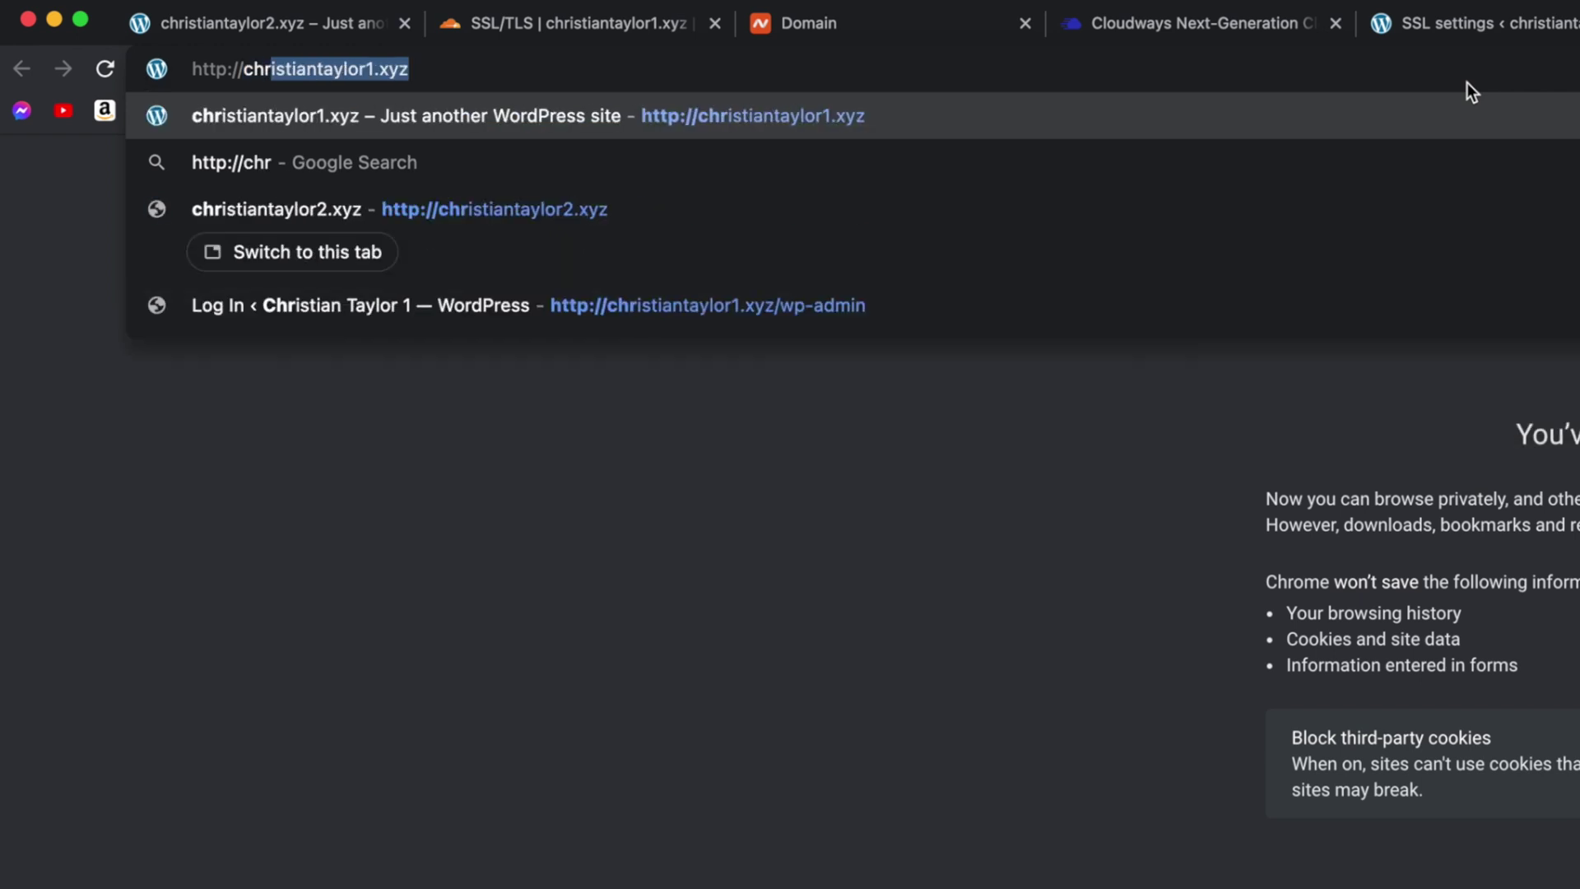
key("Right")
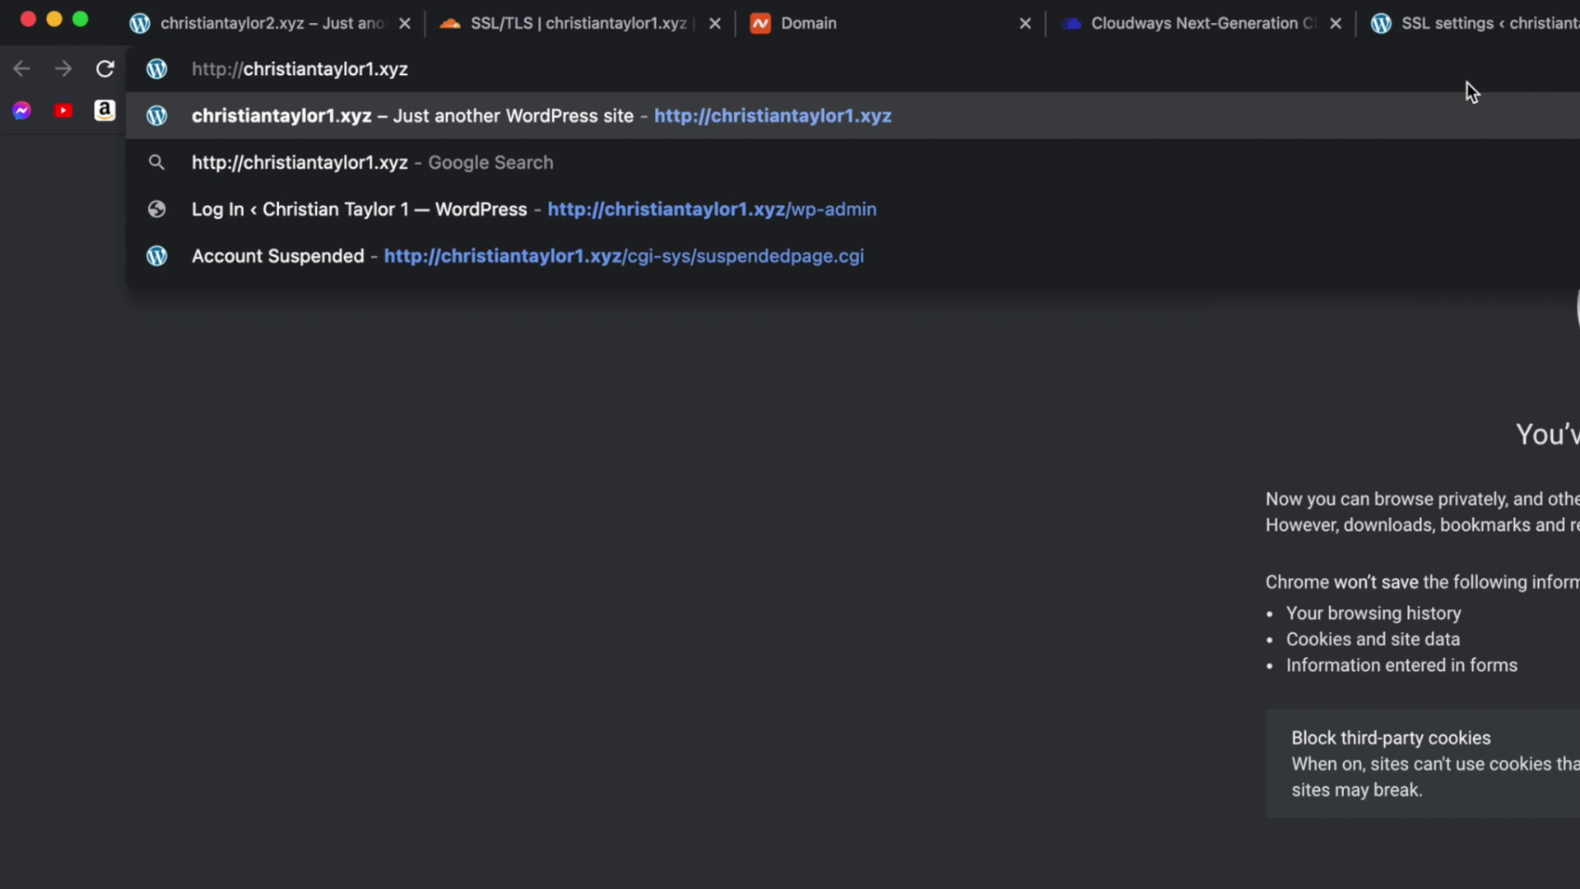
key("Return")
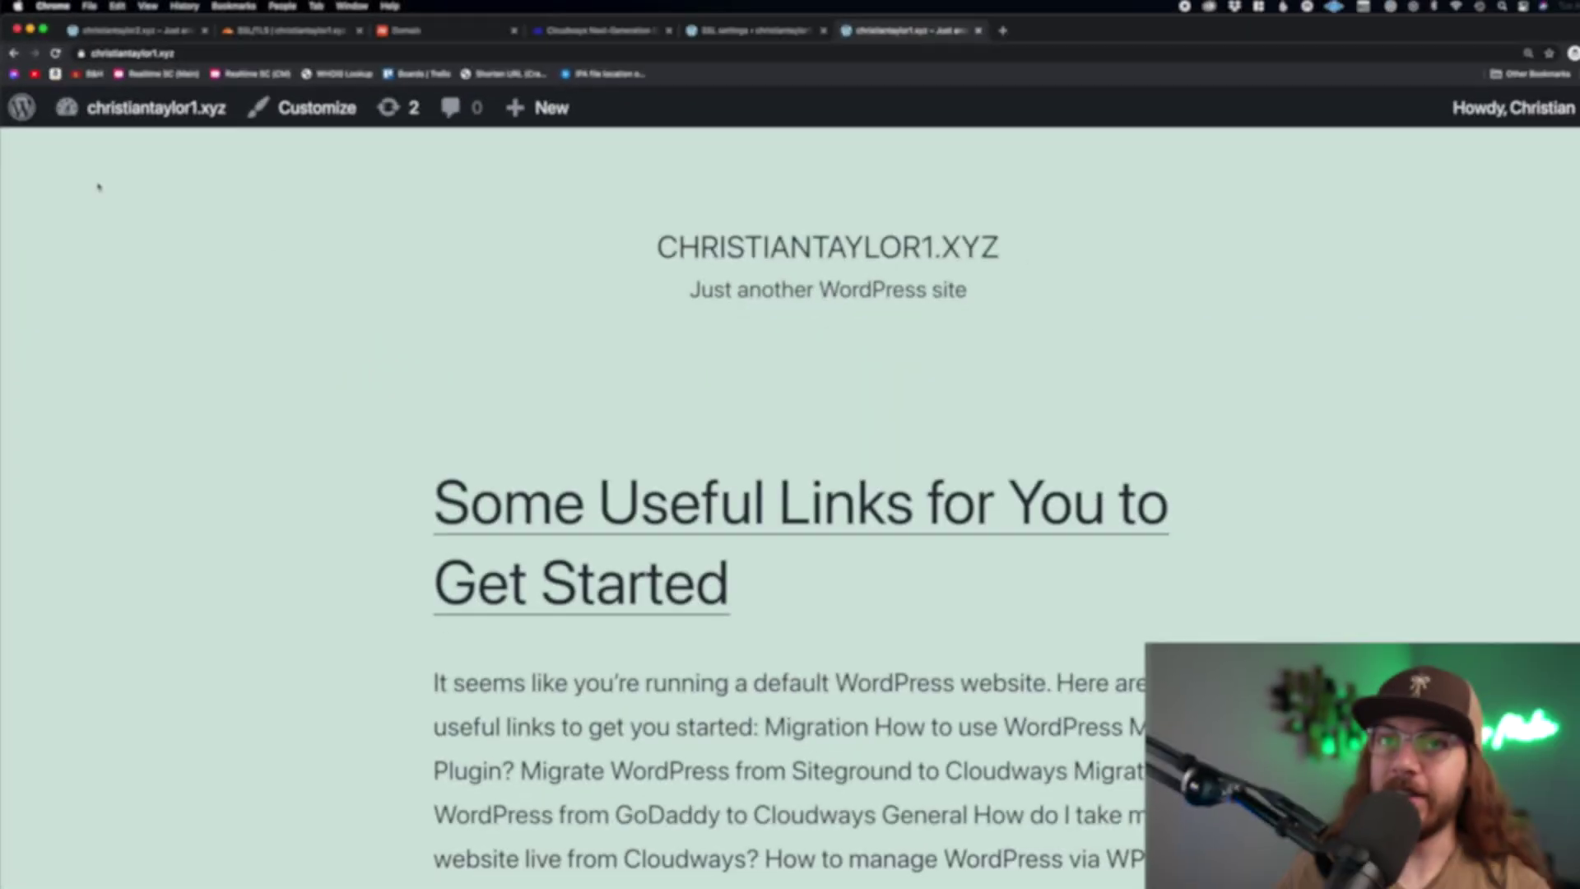
- Check the lock icon's secure connection details, then open the 'Some Useful Links for You to Get Started' post
left_click(75, 52)
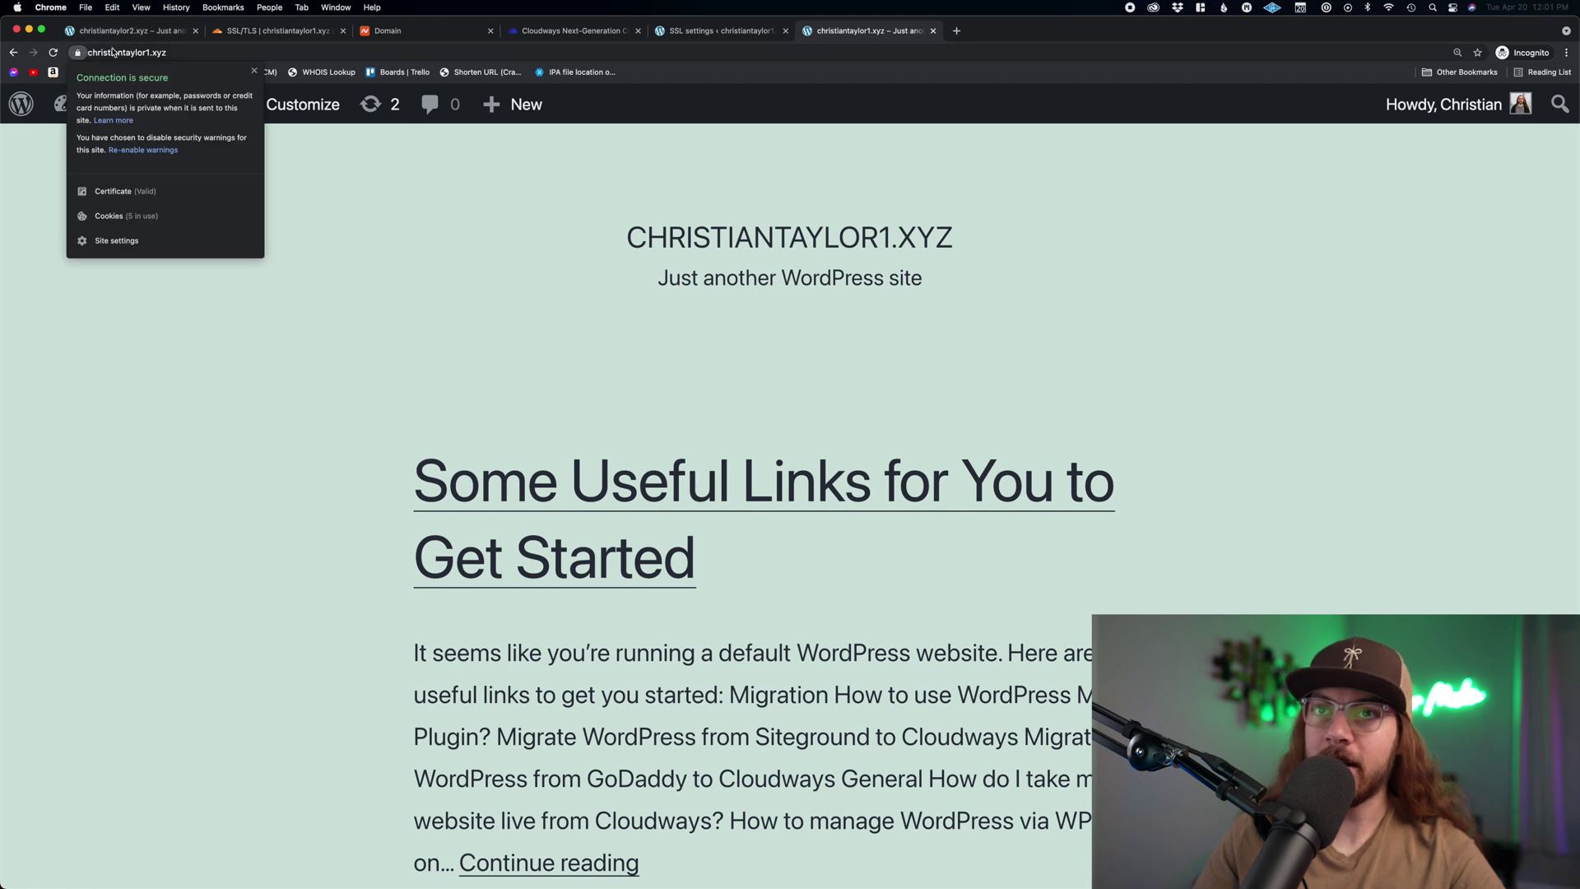
left_click(581, 370)
left_click(680, 459)
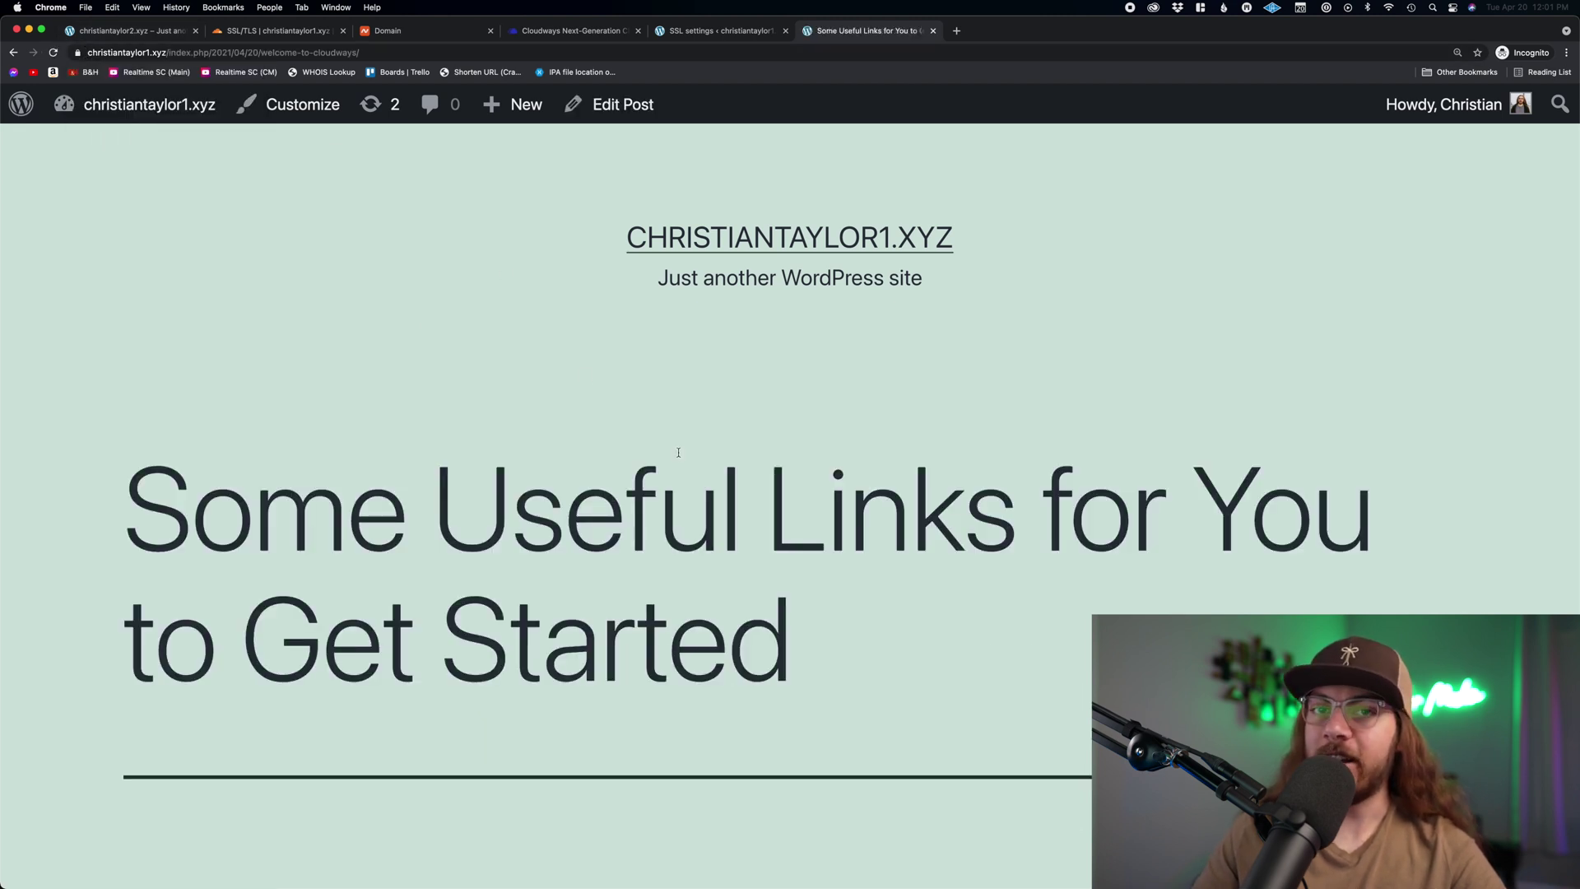